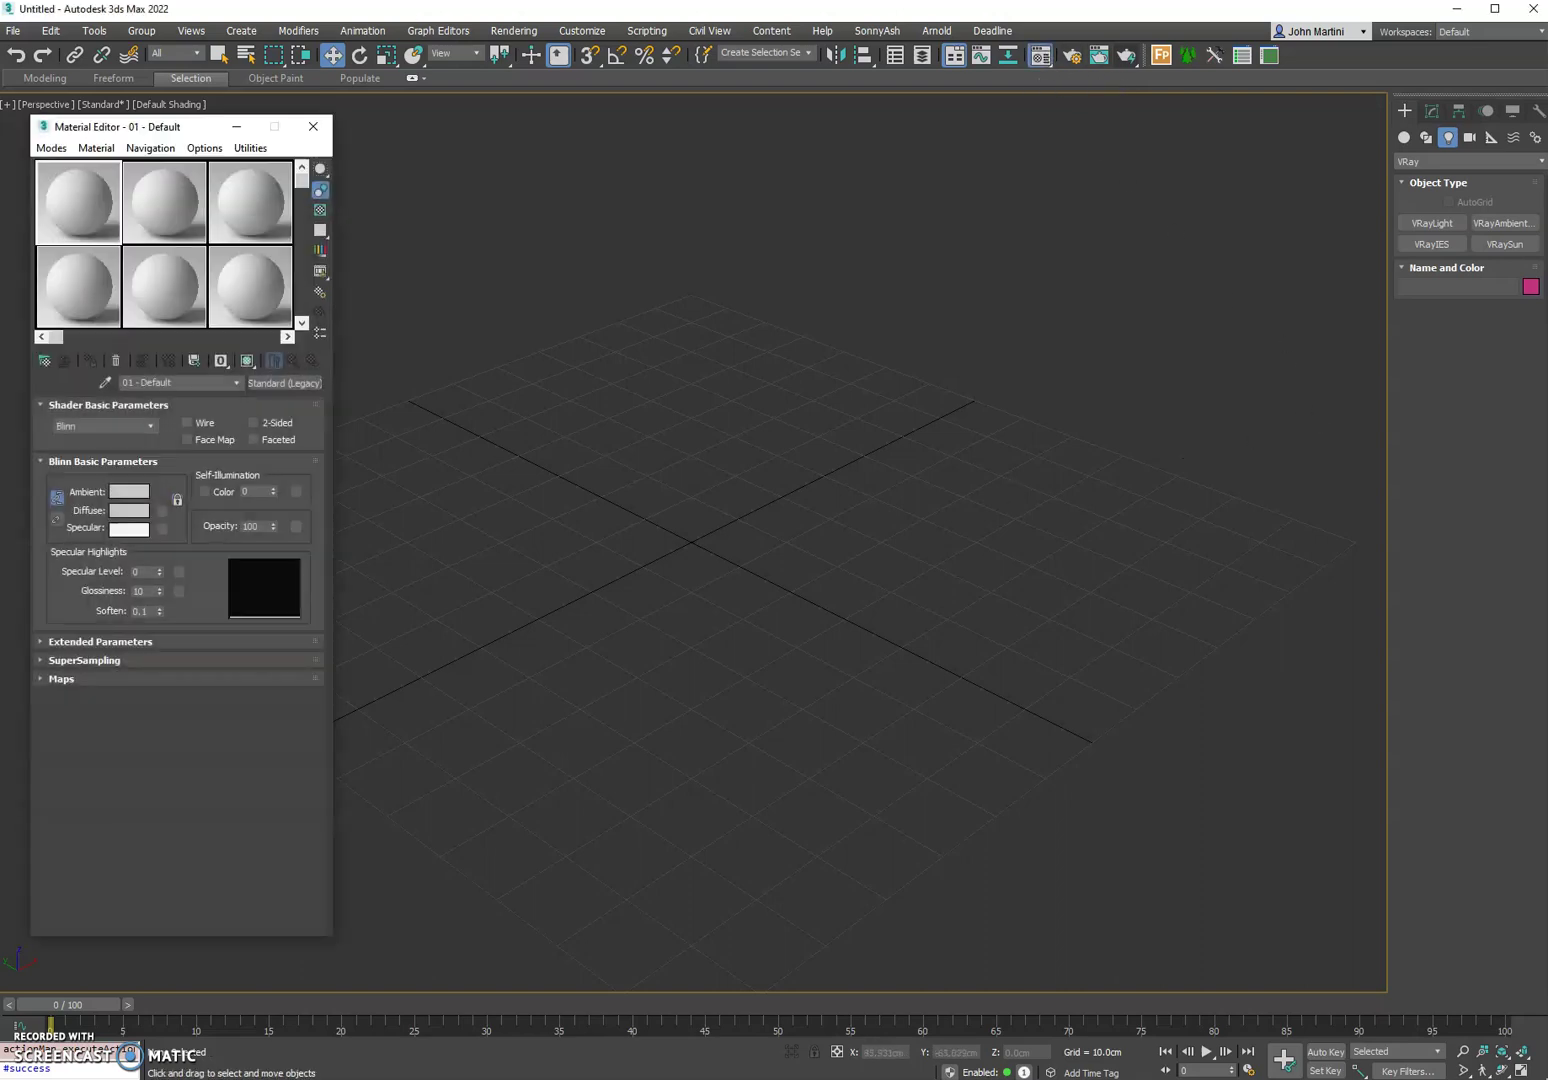
Open the Texture Set Loader and load all texture sets from the examples/textureSets folder, enlarging the window to fit the list.
left_click(1269, 55)
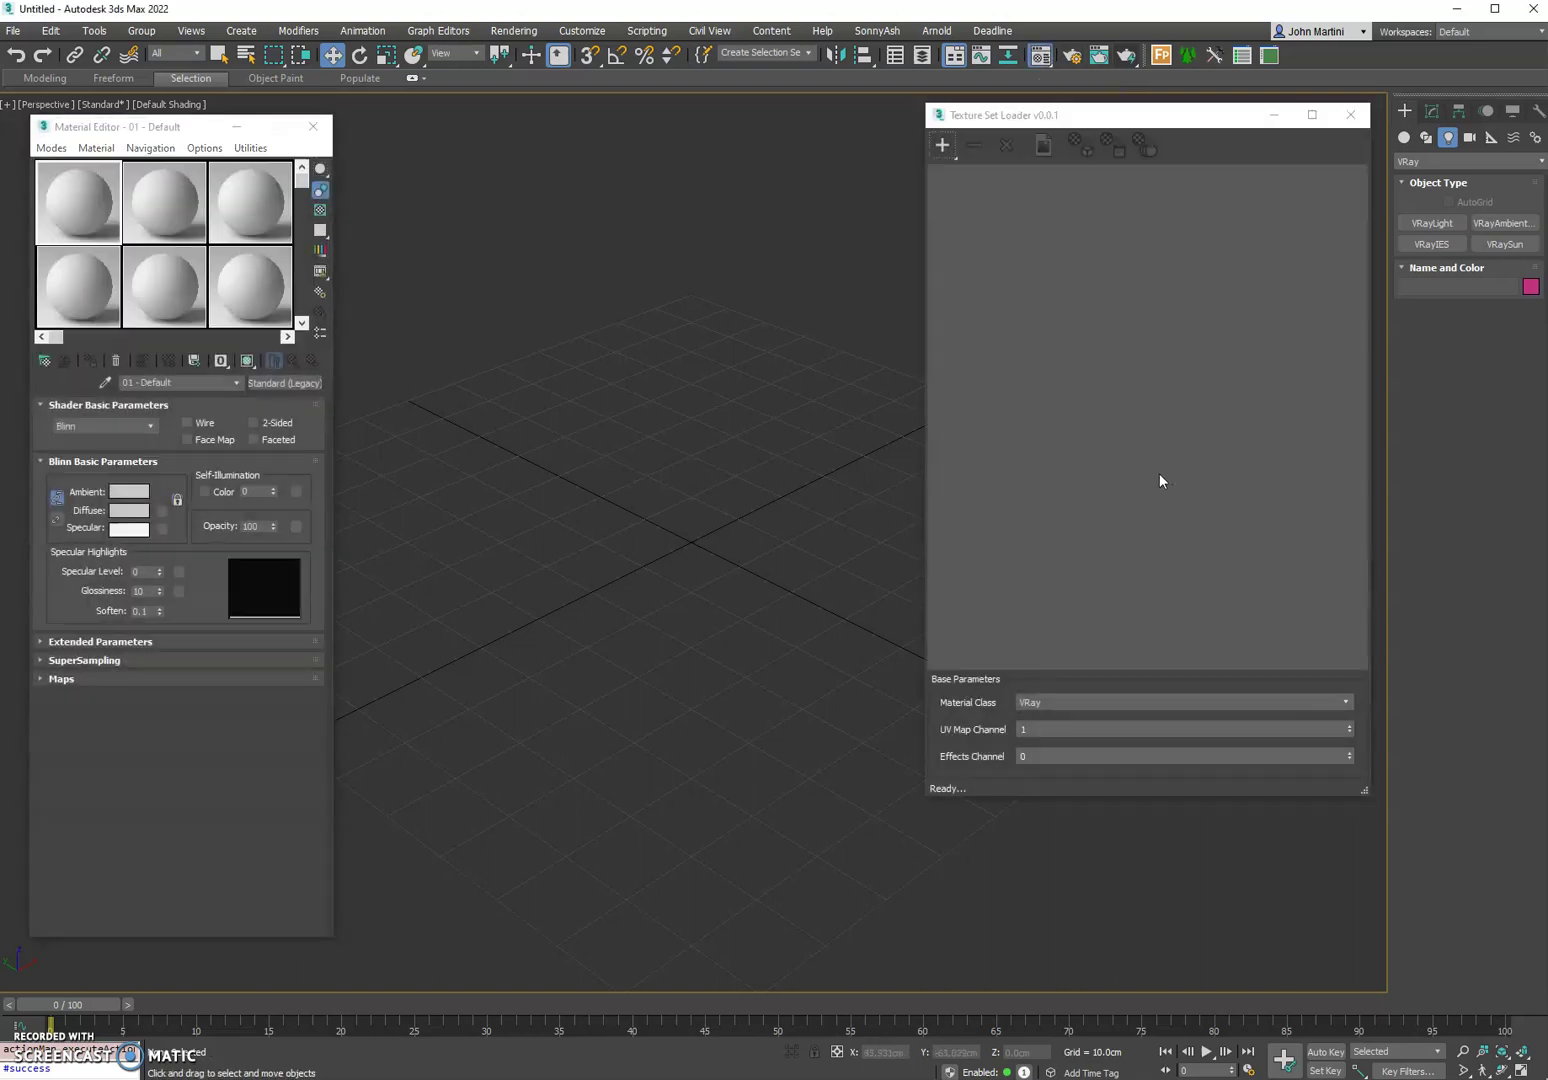
left_click_drag(1018, 124, 1009, 138)
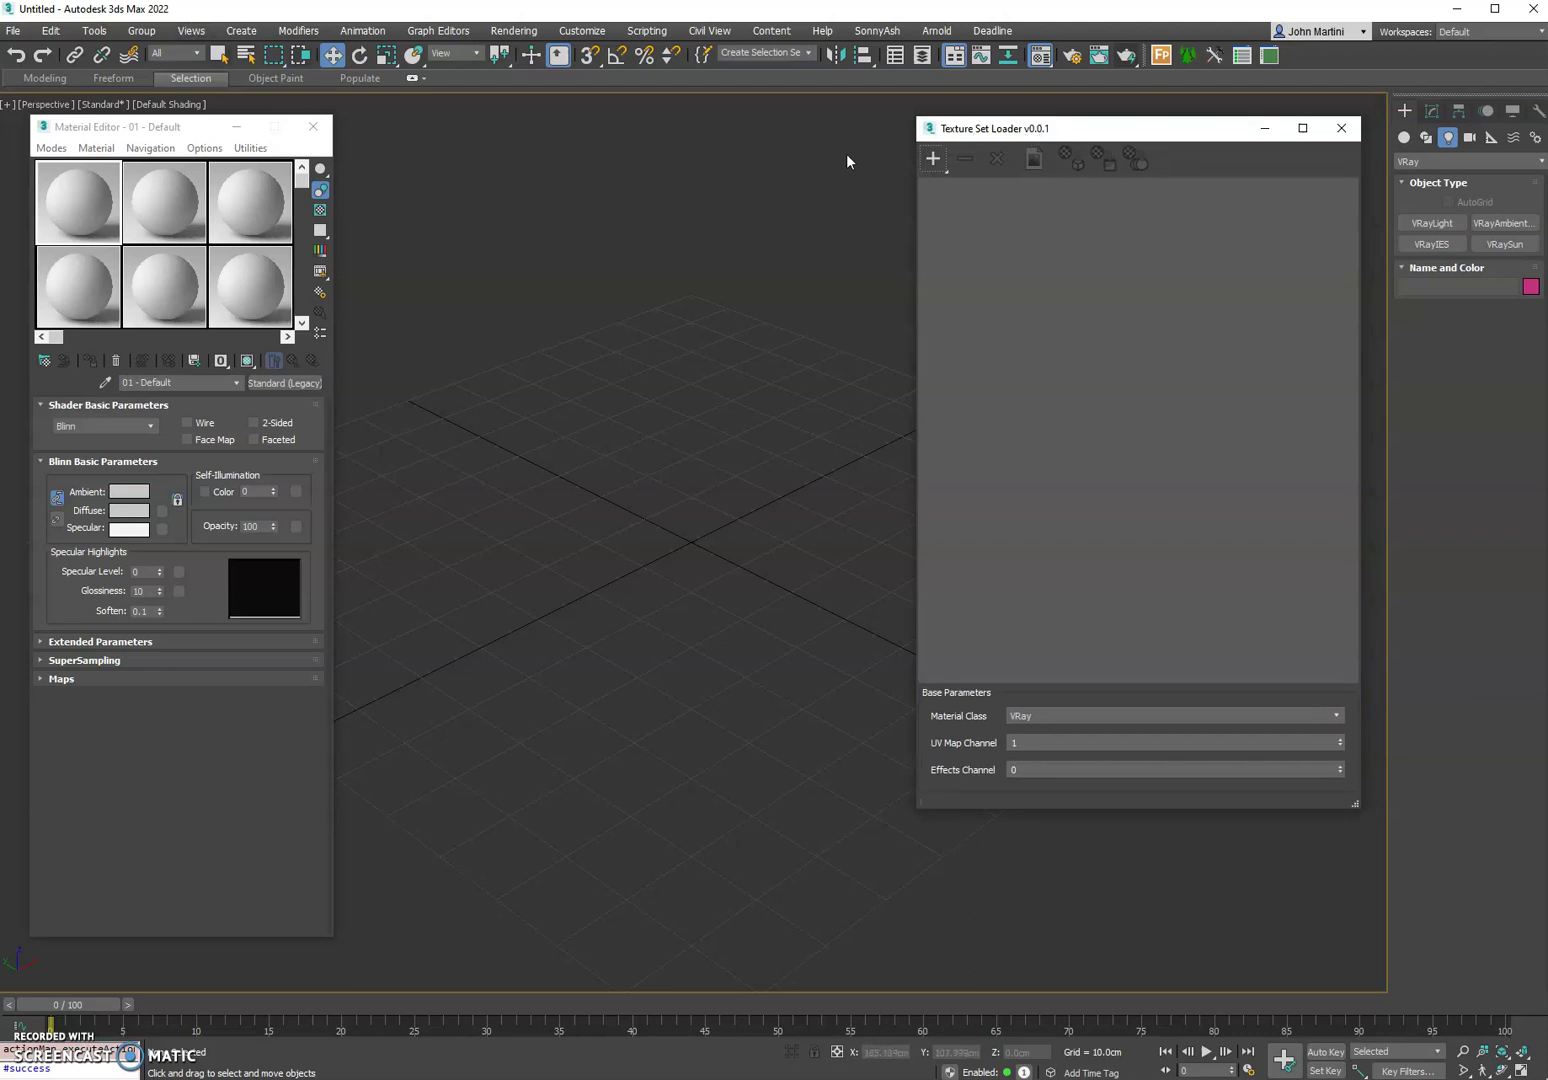
left_click(938, 163)
left_click(983, 224)
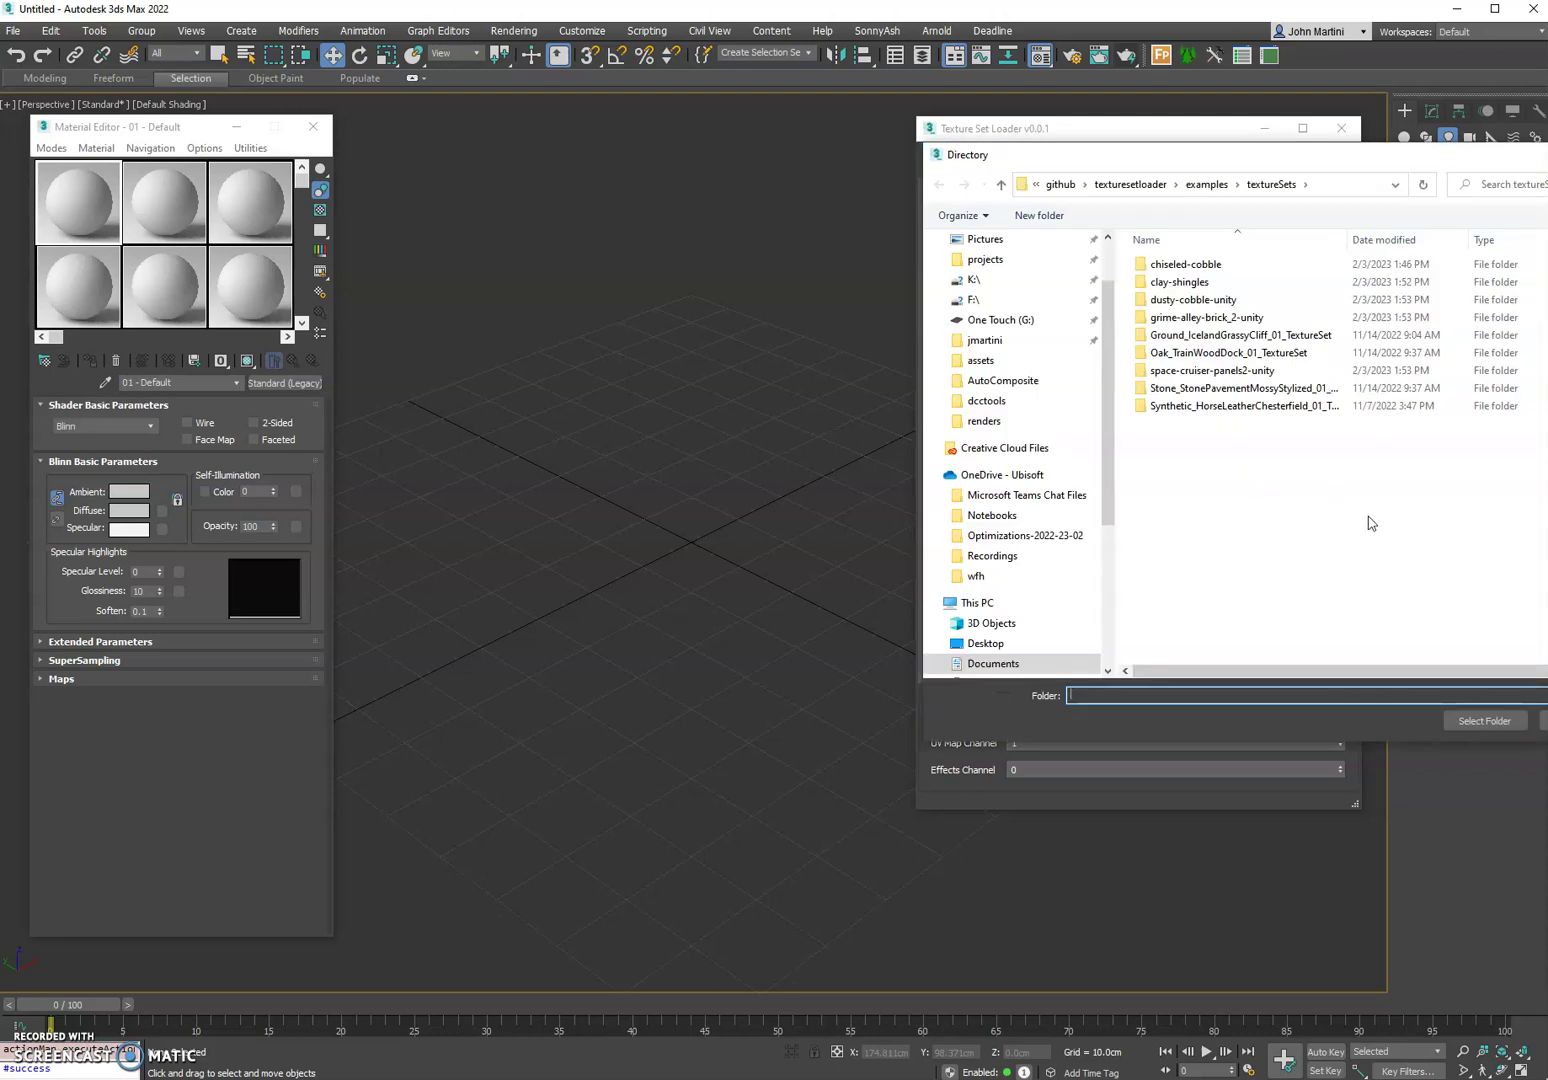
left_click(1481, 722)
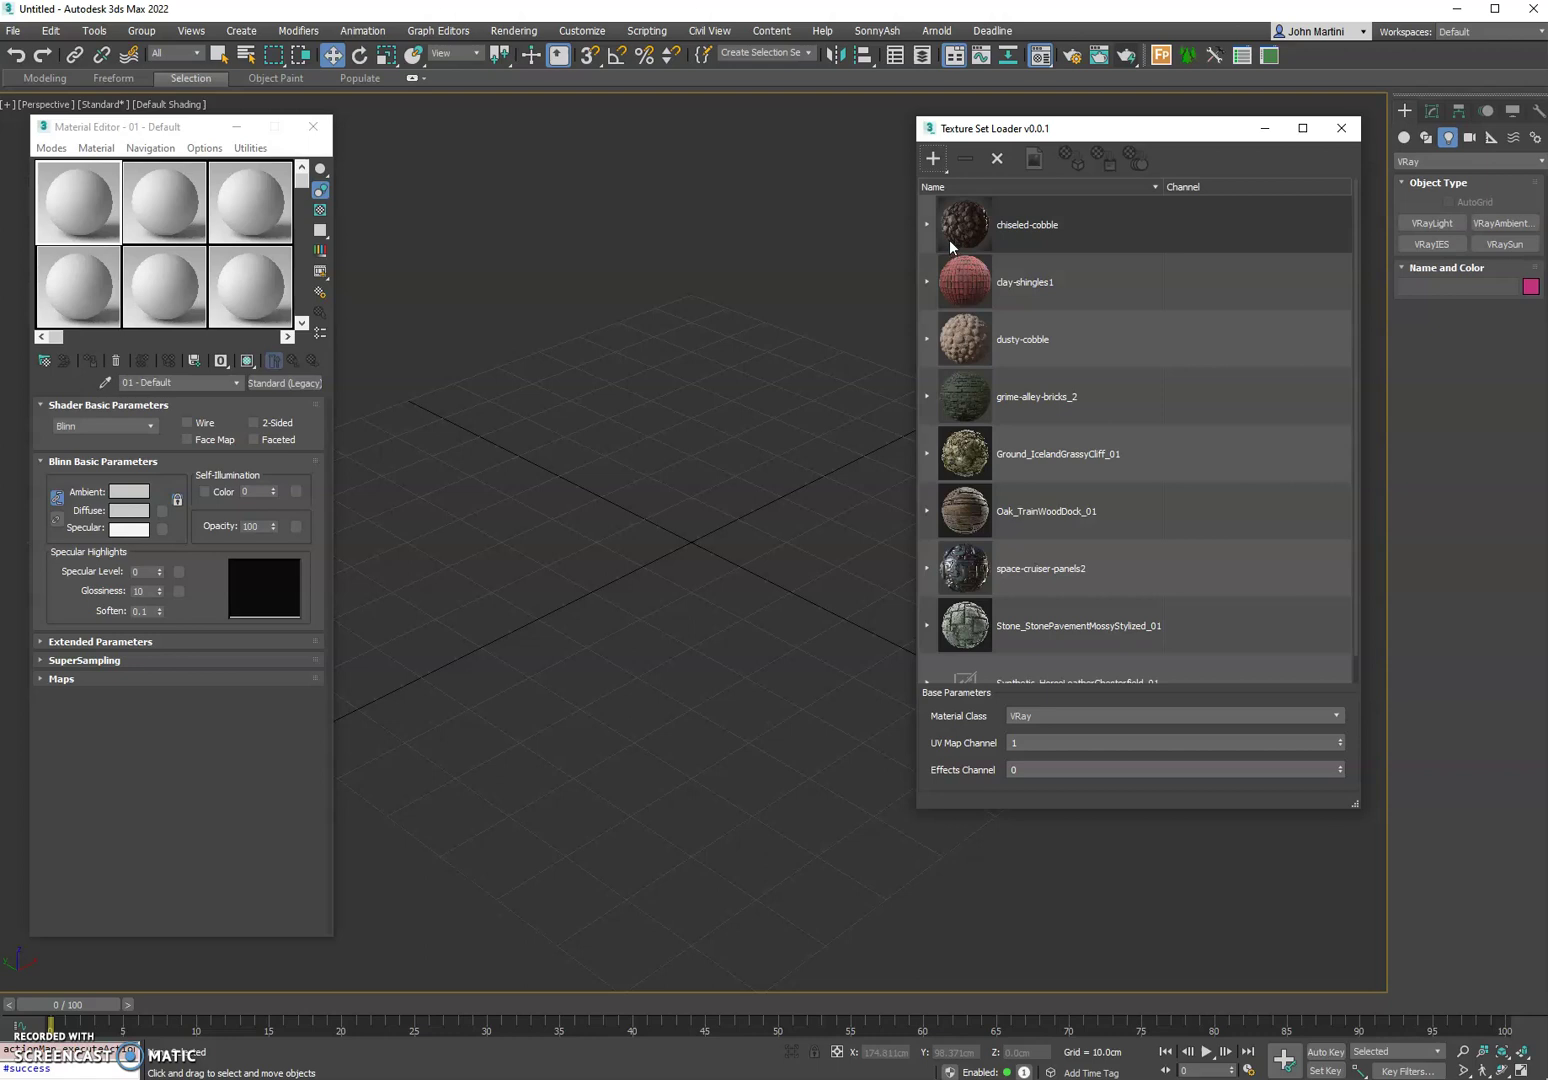
left_click_drag(1003, 808, 1003, 858)
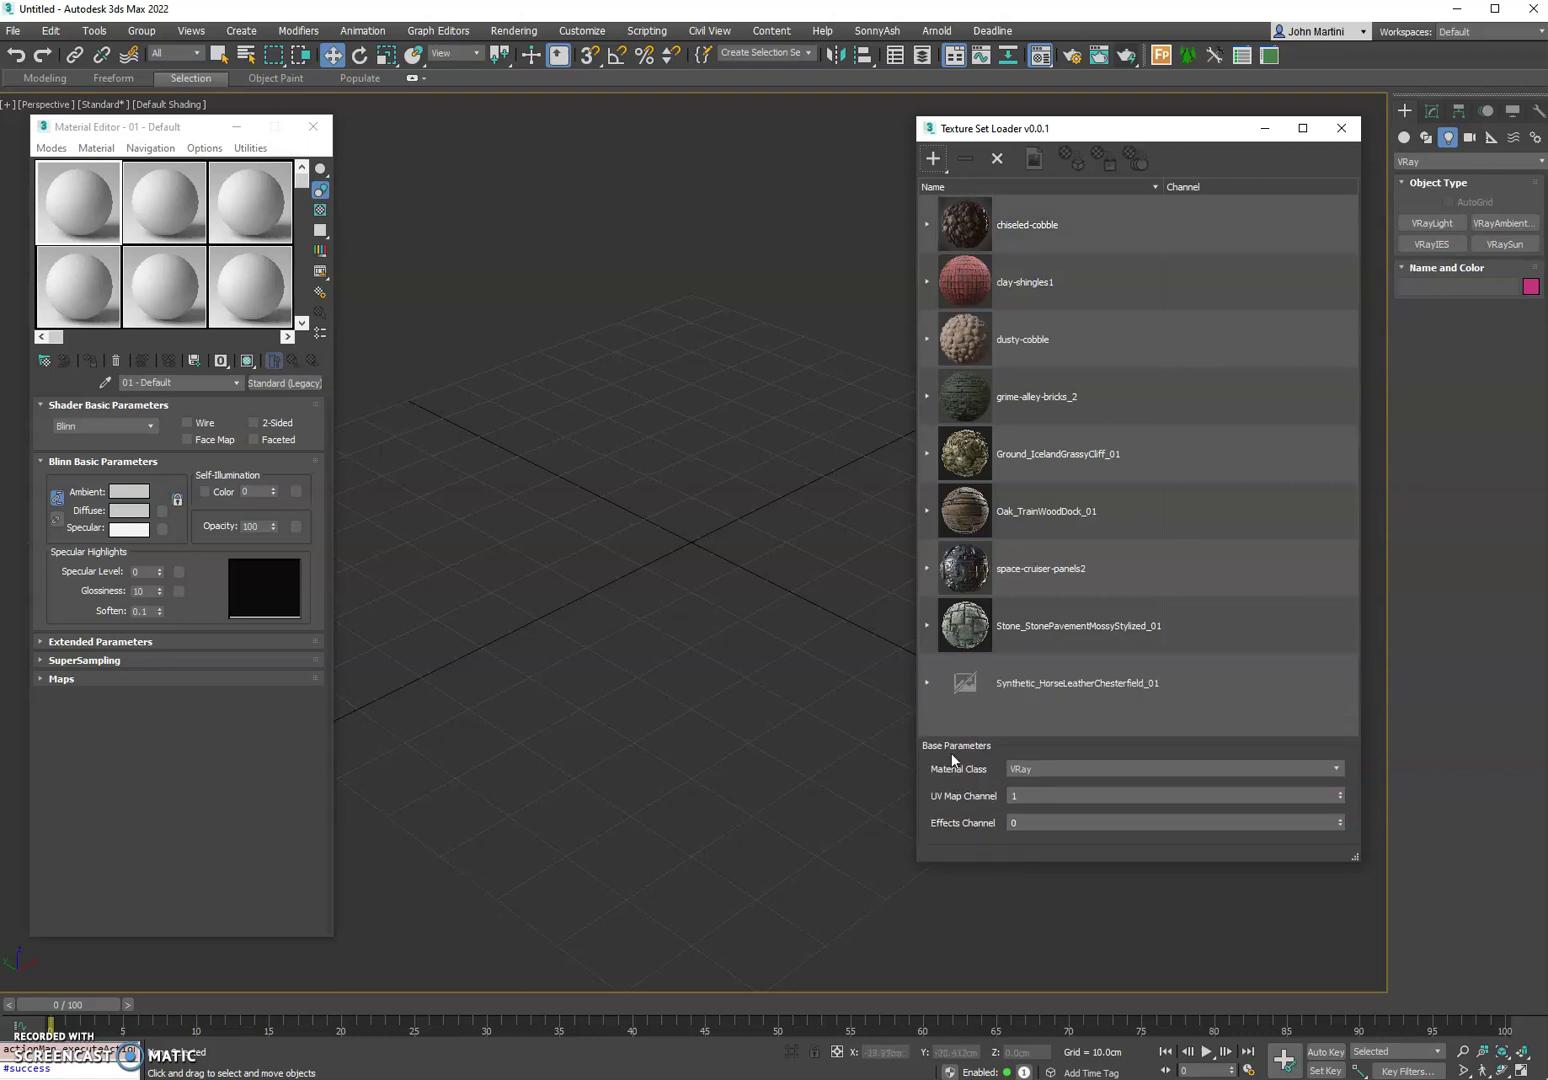
left_click(933, 159)
left_click(1188, 132)
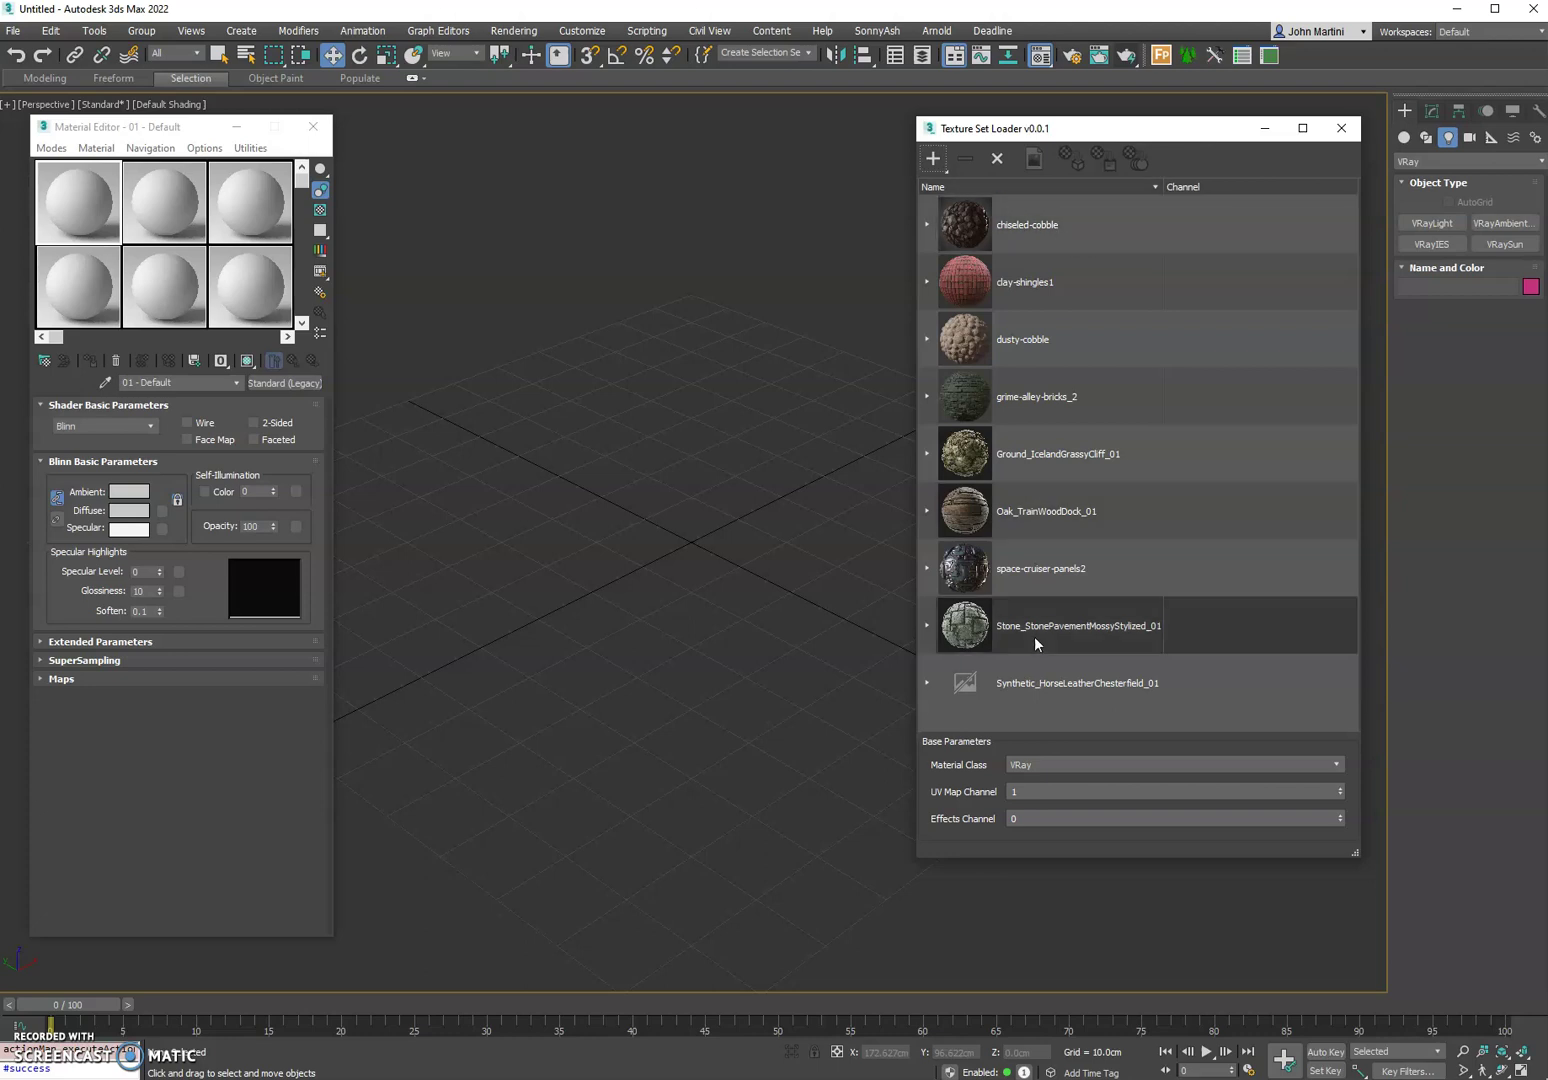
Expand the clay-shingles1 texture set in a larger loader window, examine its channel maps, and collapse it.
left_click(1068, 248)
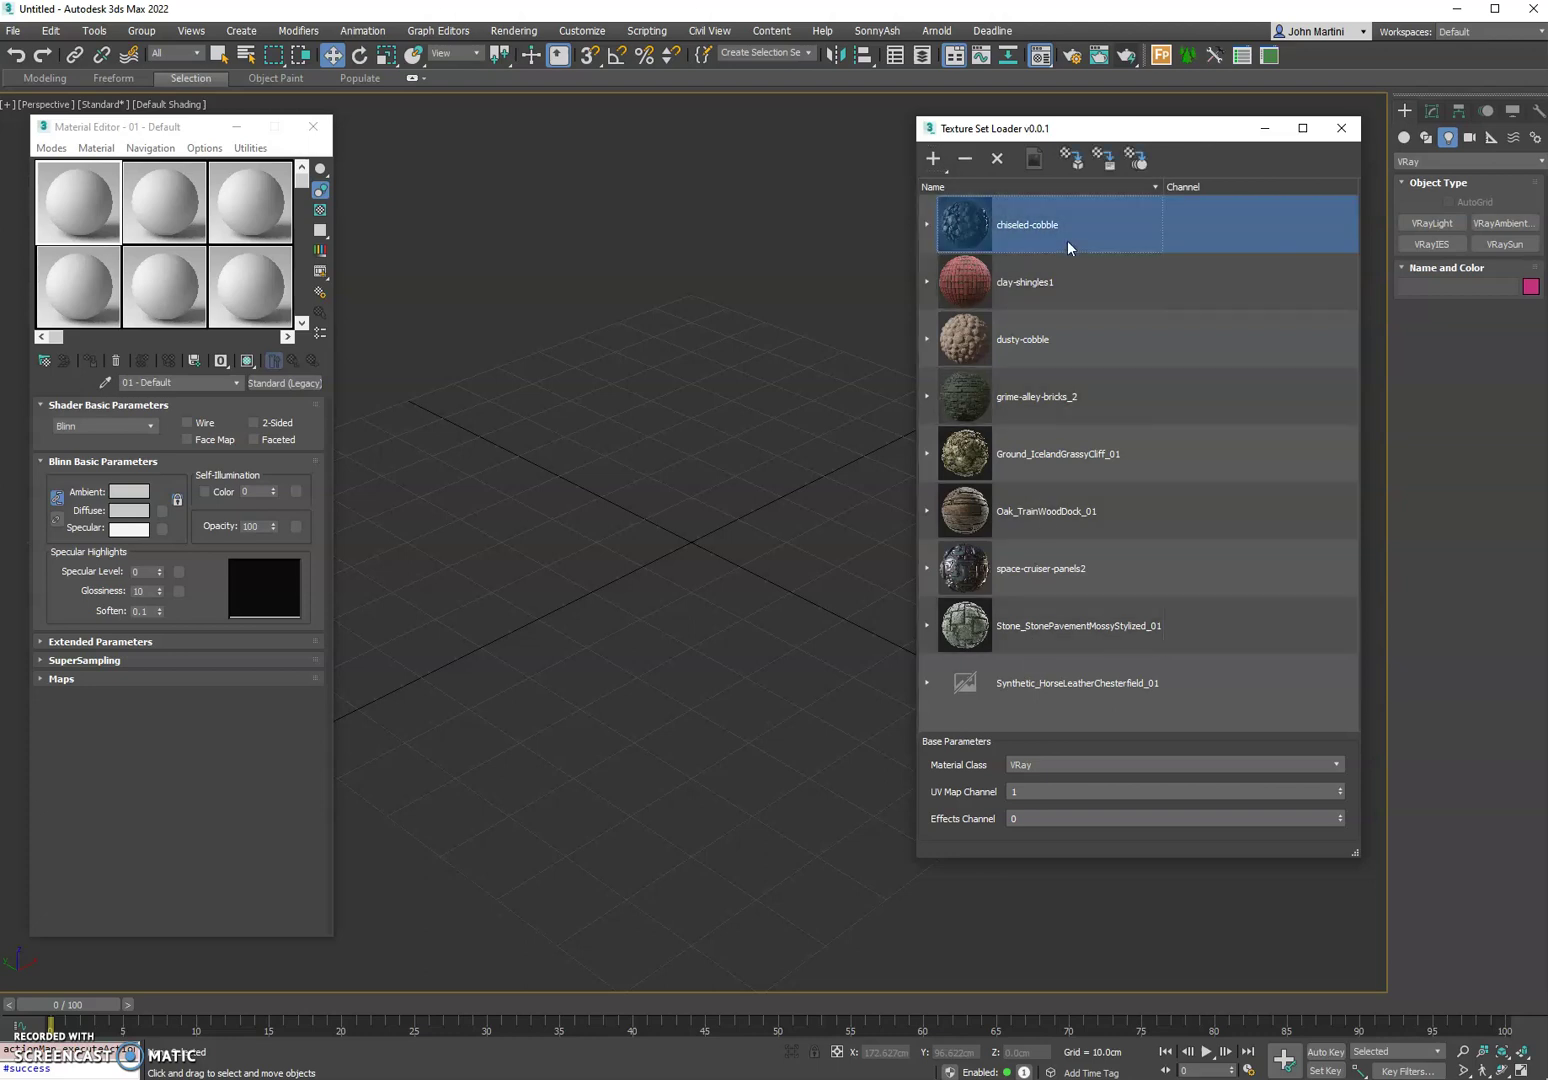
left_click(1048, 296)
left_click_drag(910, 314, 838, 315)
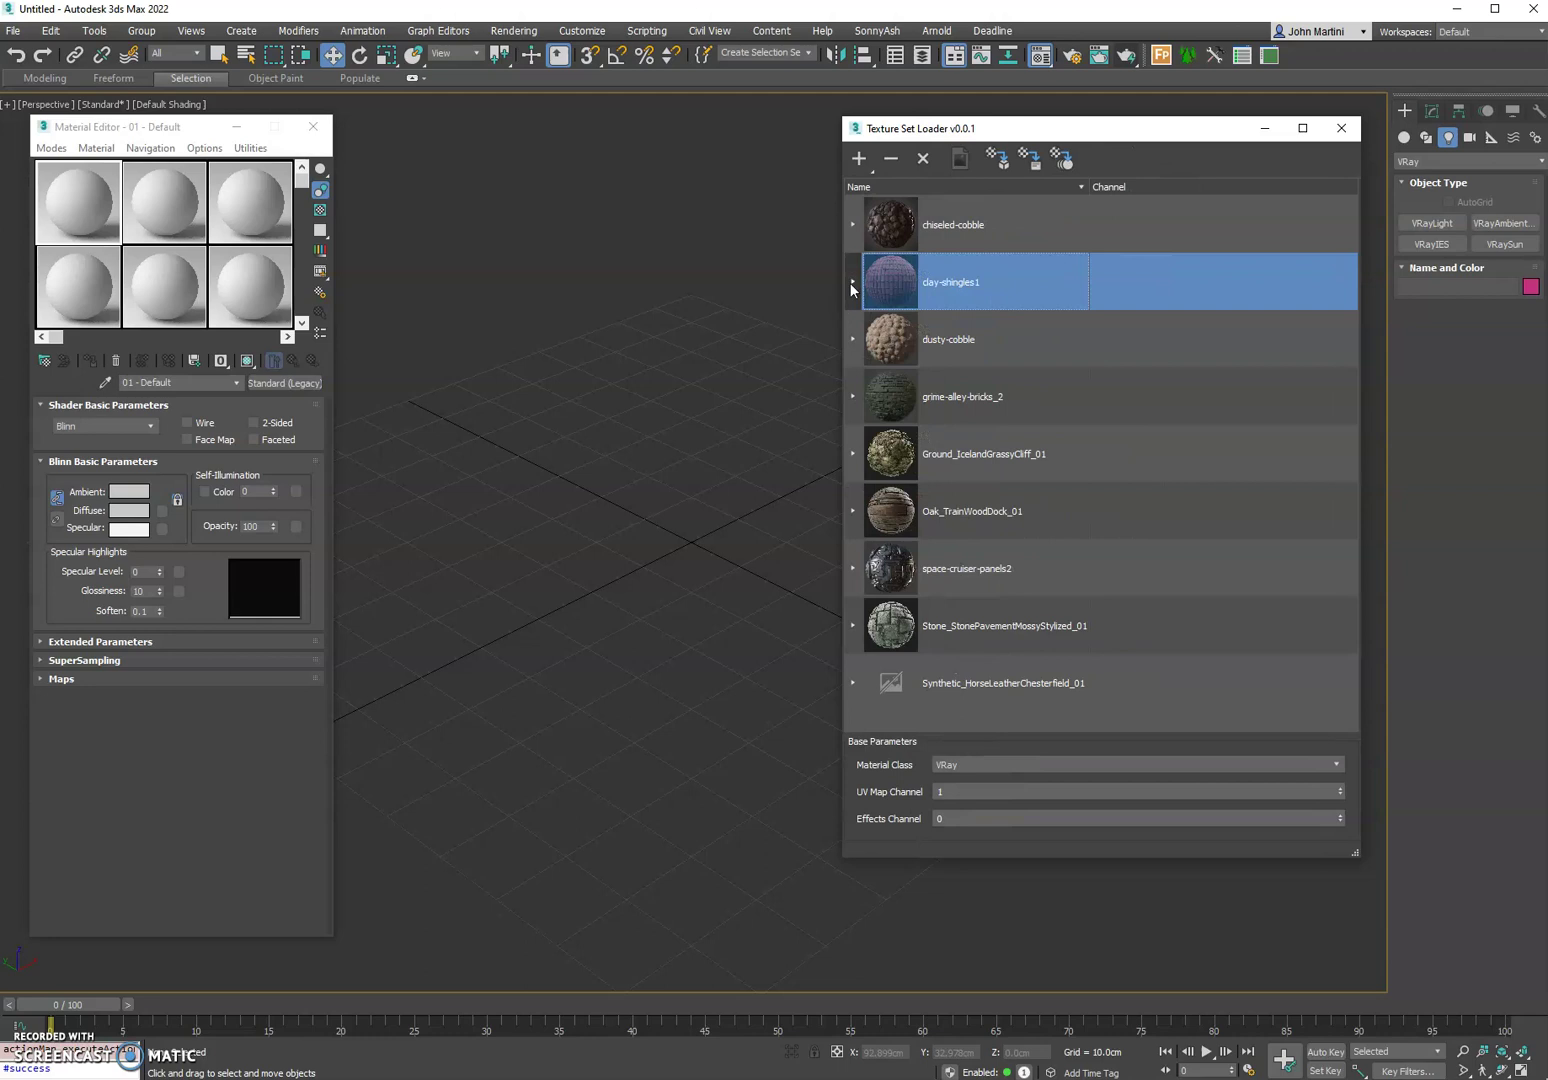
left_click(852, 281)
left_click_drag(1353, 855, 1368, 929)
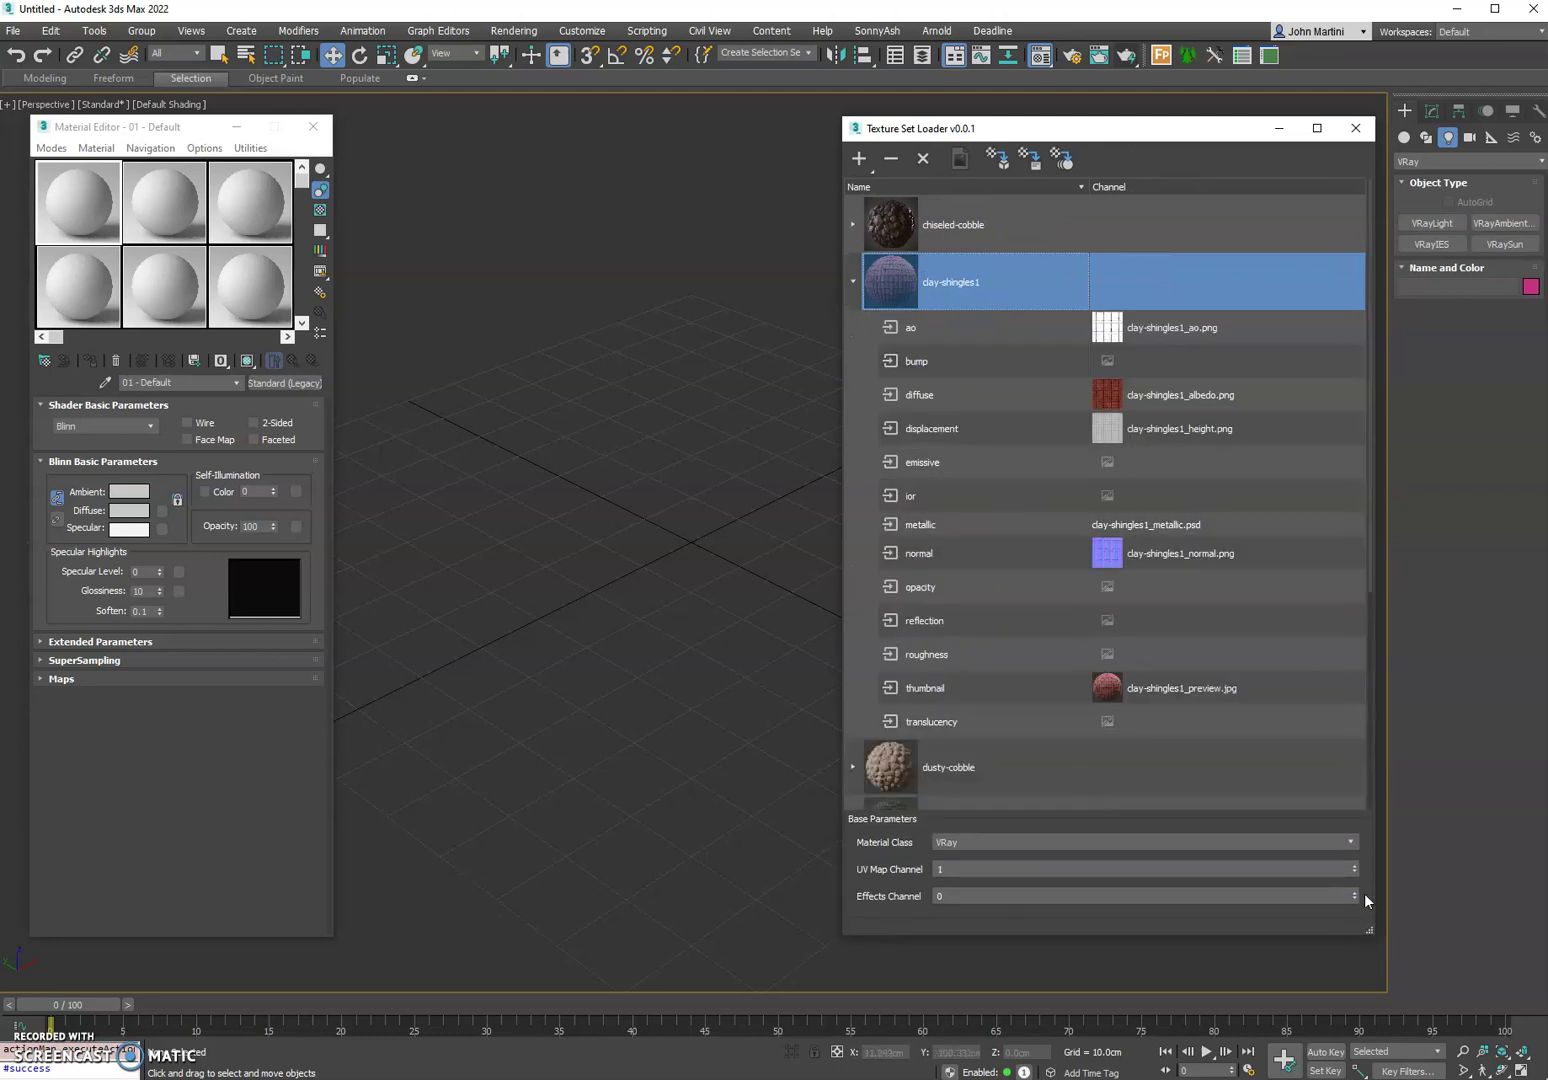
left_click(1168, 557)
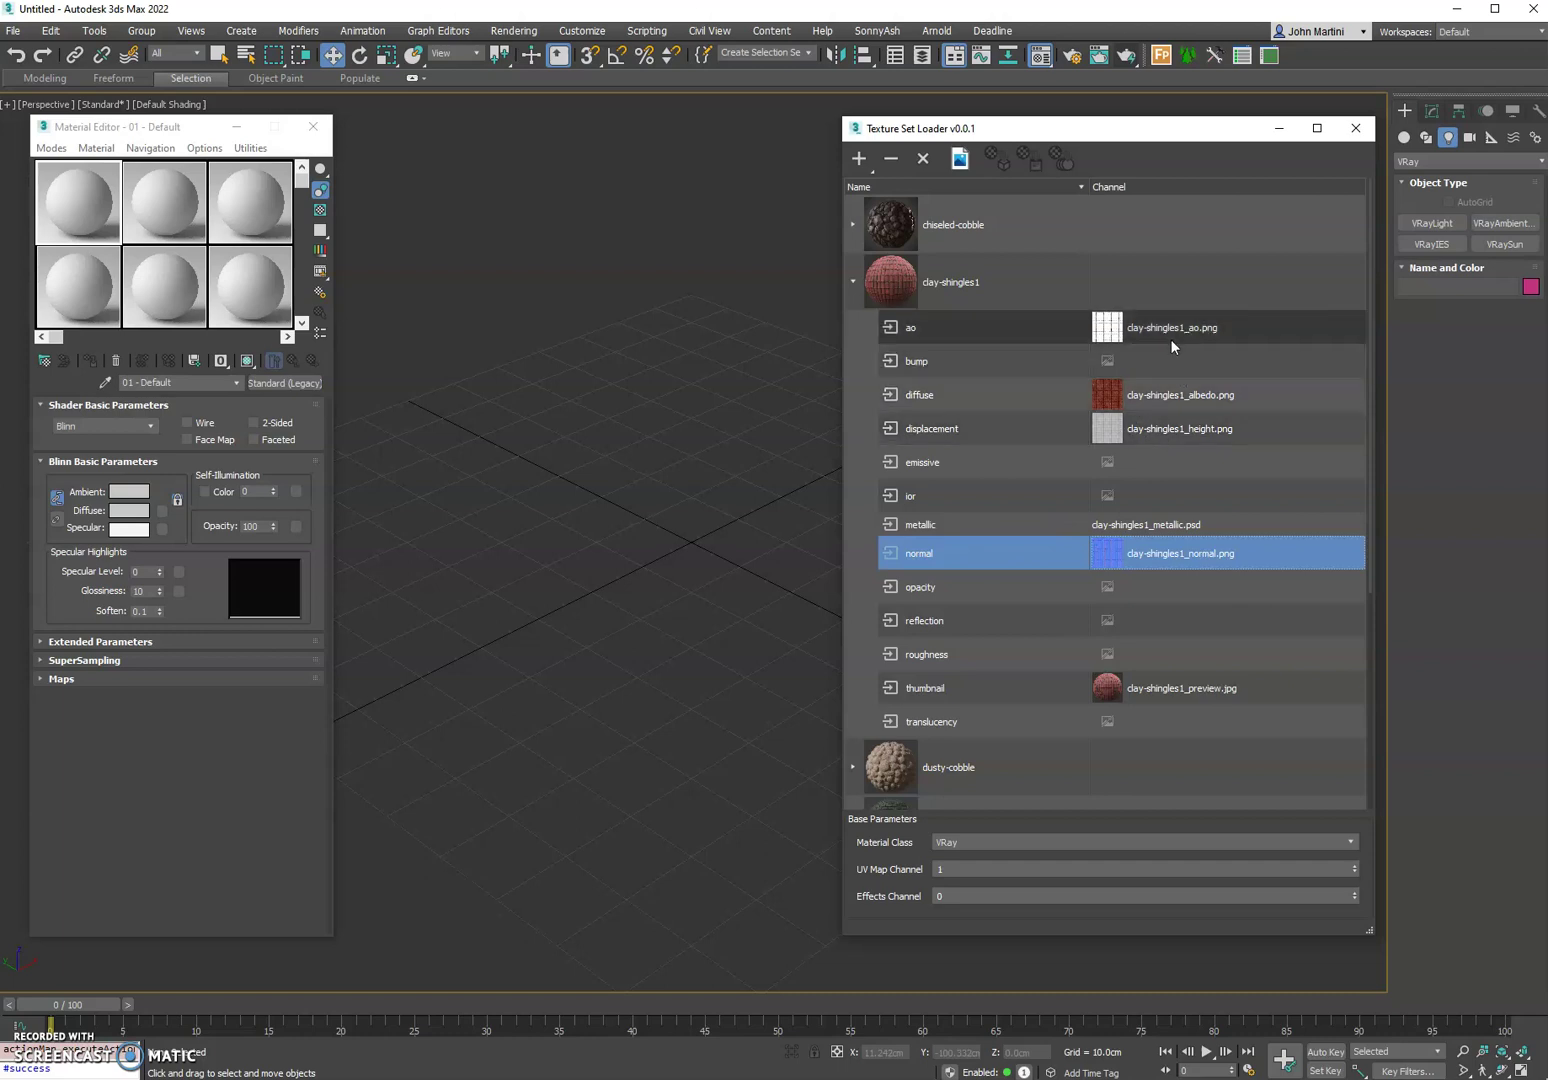
left_click(852, 281)
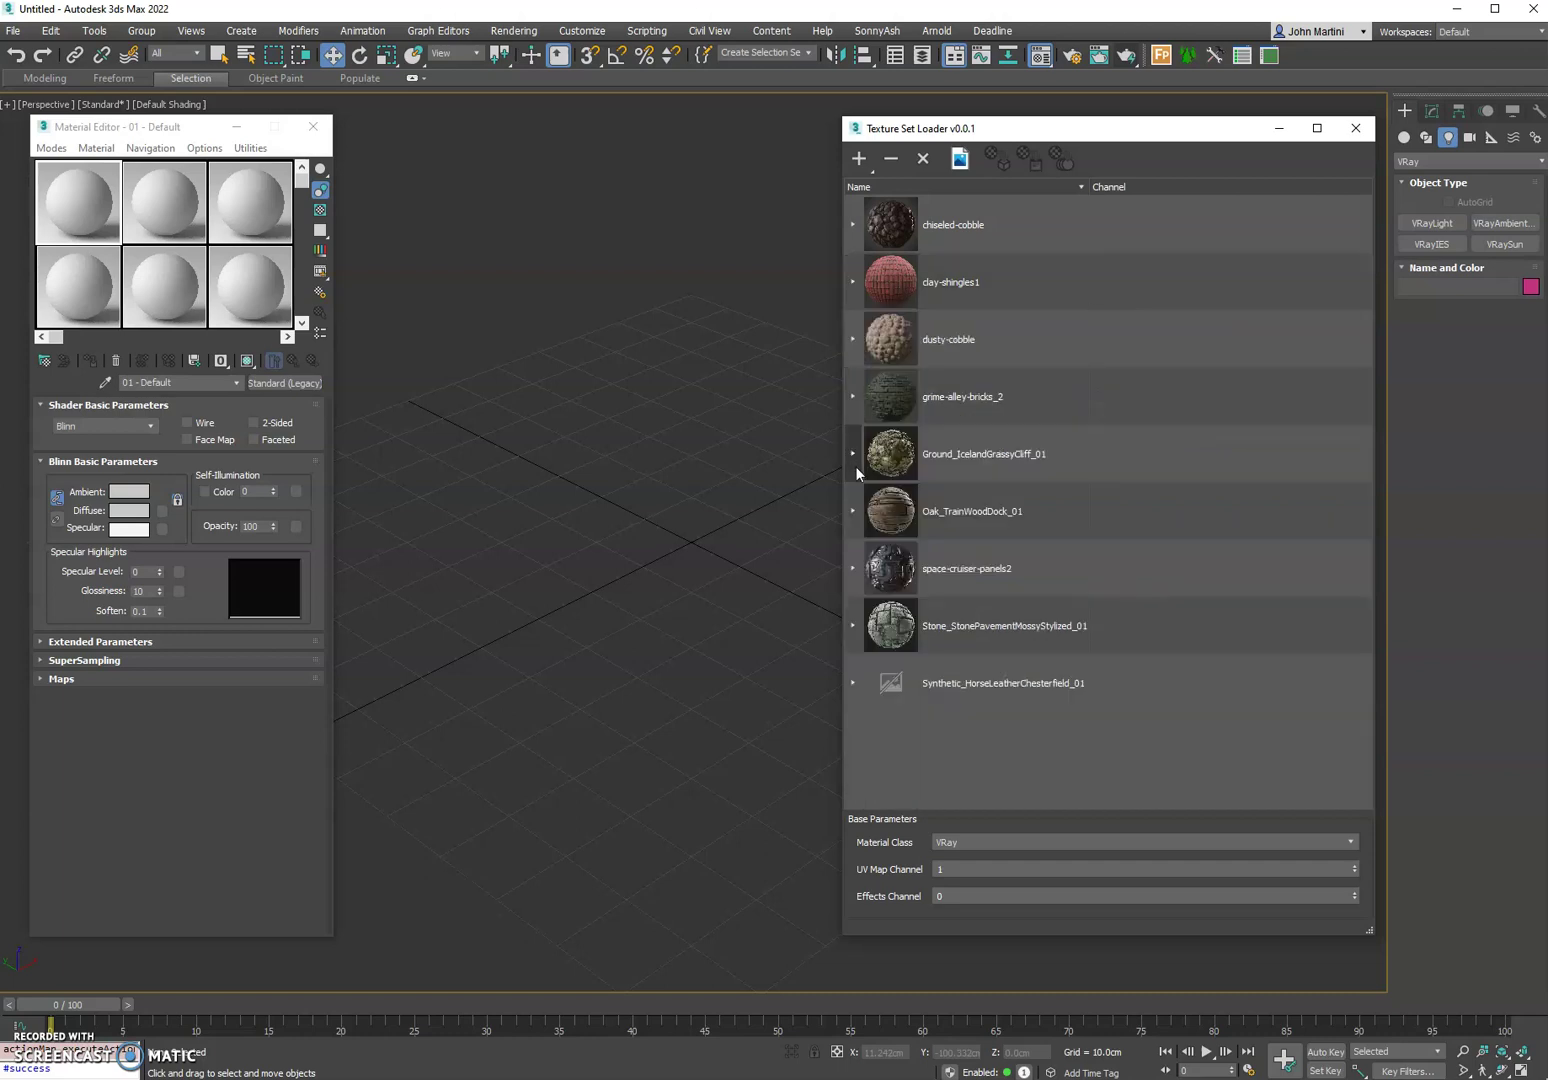
Examine the channel maps of the Oak_TrainWoodDock_01 and space-cruiser-panels2 texture sets, collapsing each one again.
left_click(853, 510)
scroll(1130, 480, "down", 3)
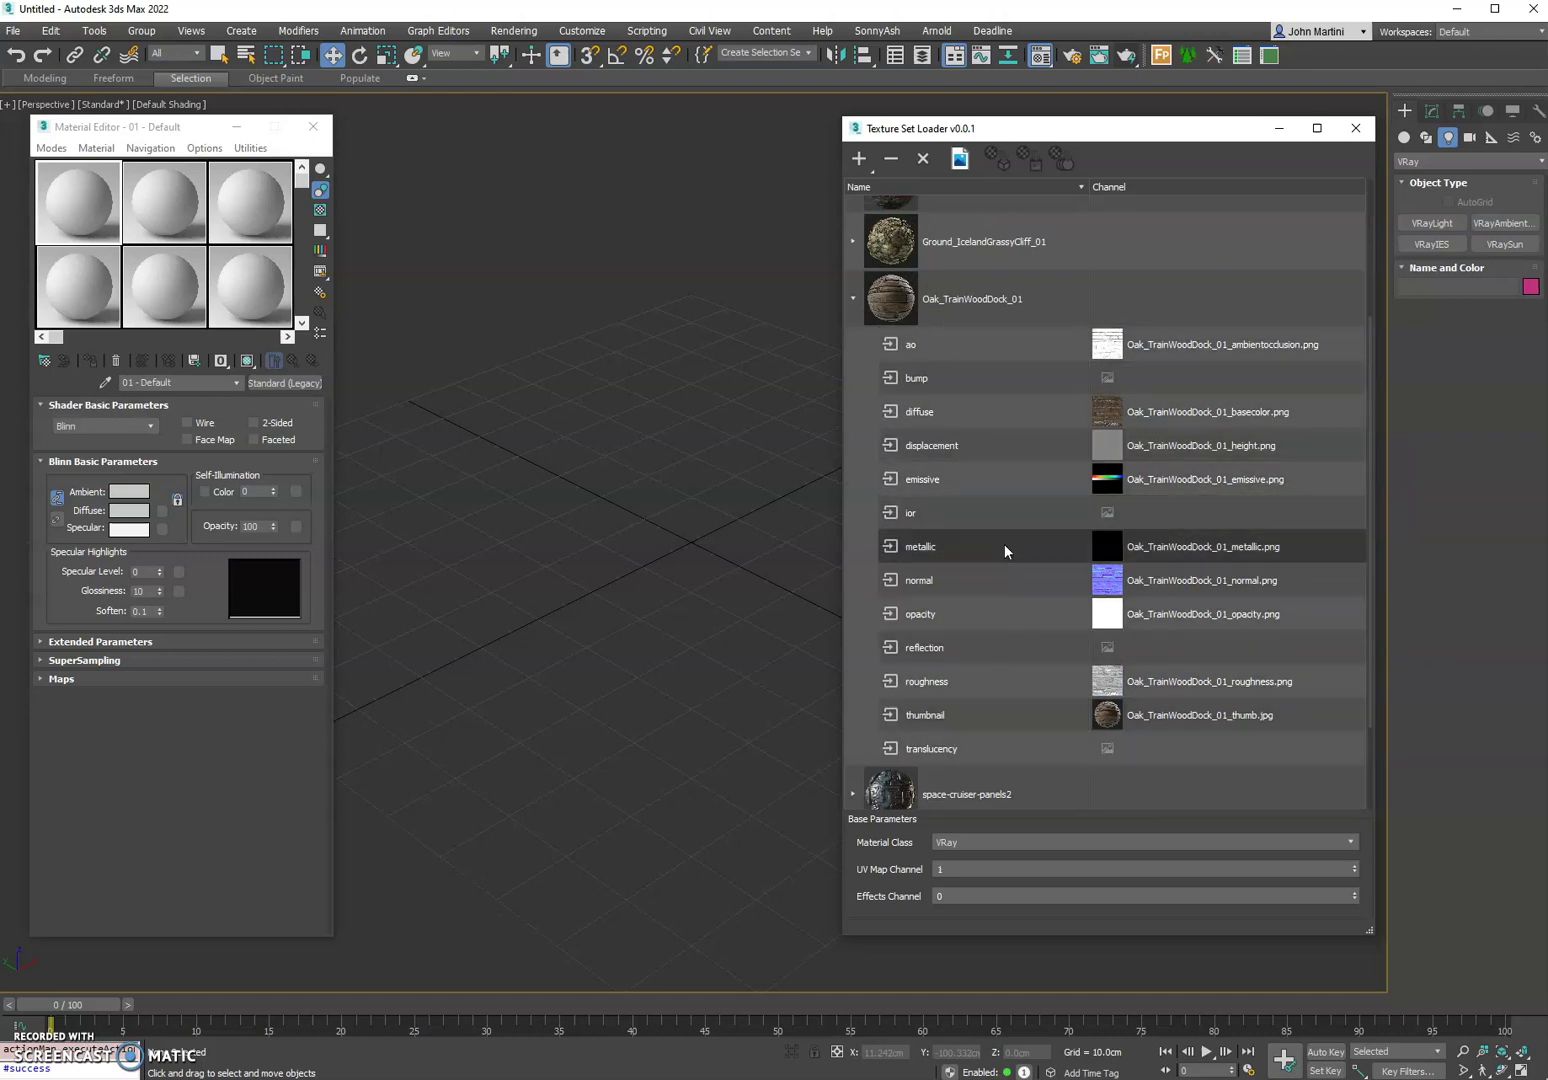
left_click(853, 298)
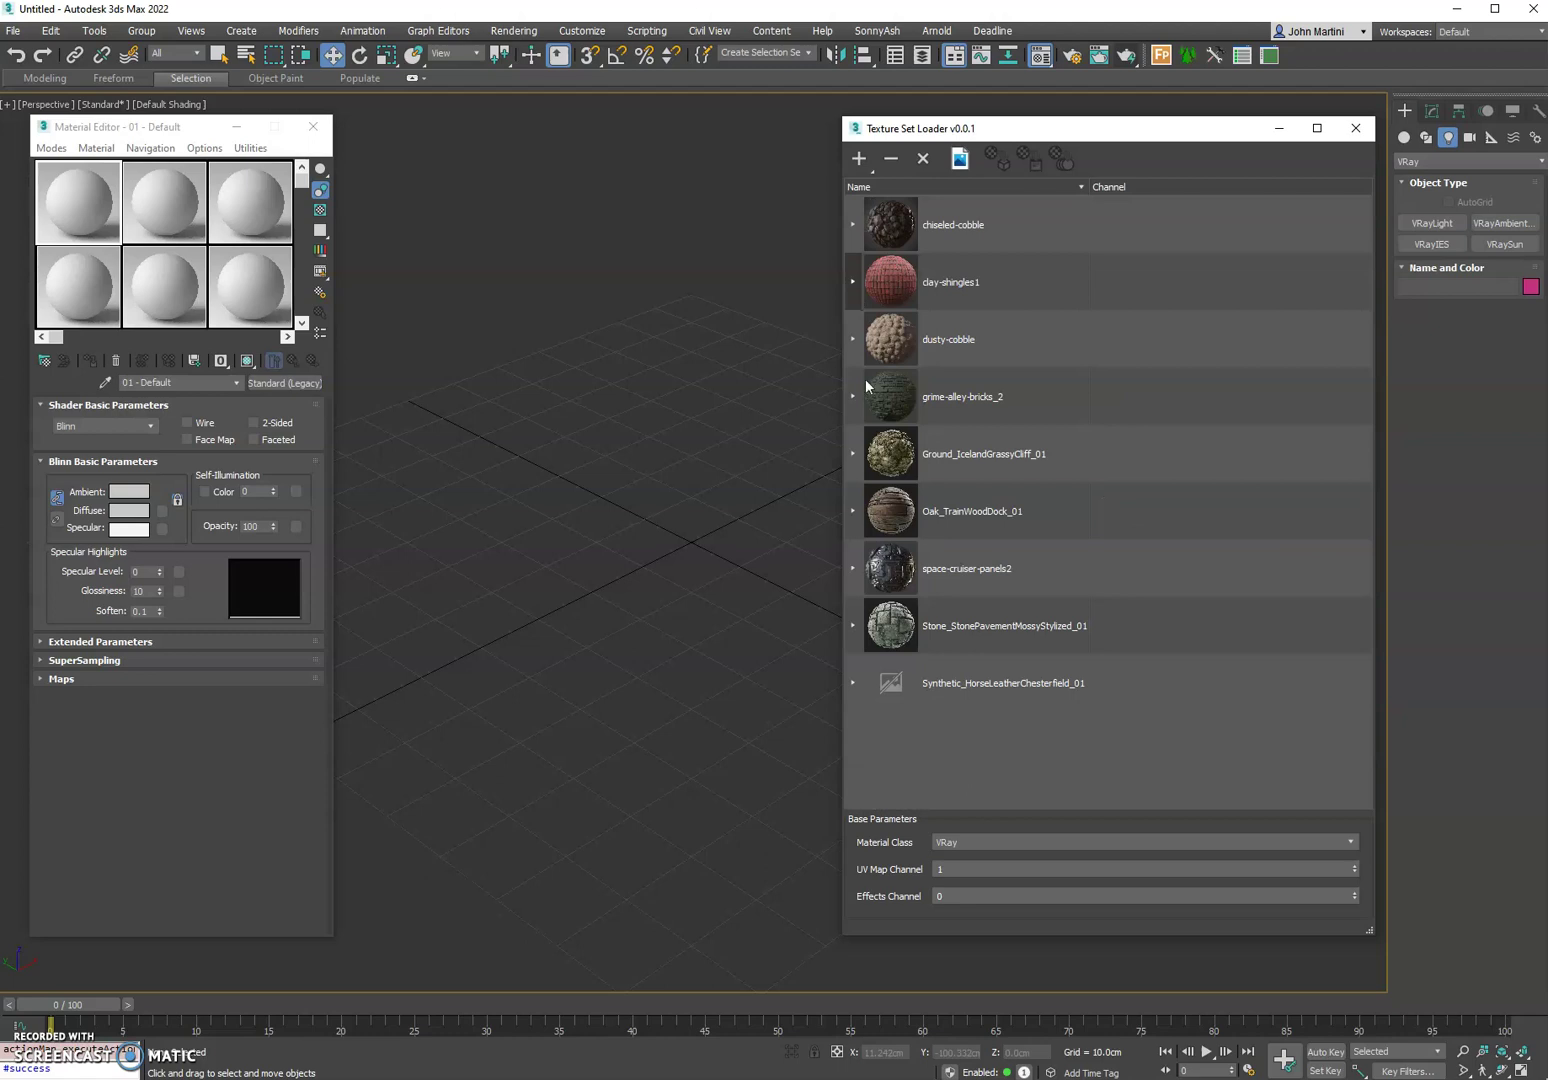
left_click(852, 566)
scroll(1012, 656, "down", 3)
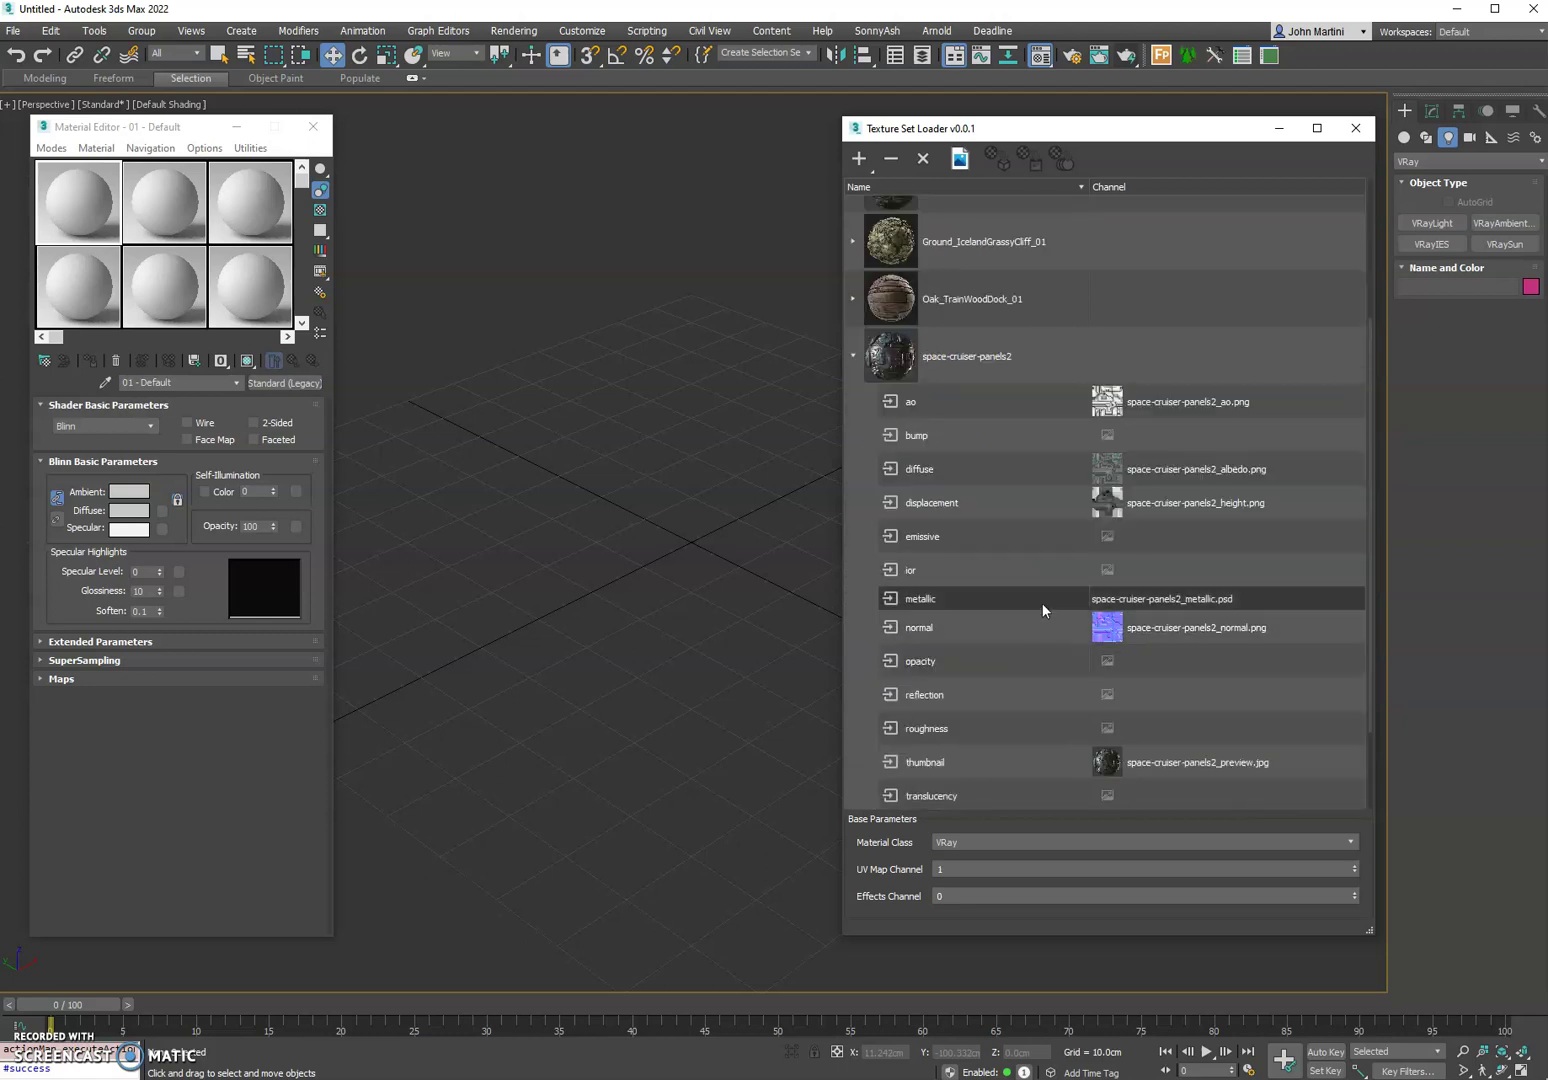
left_click(852, 356)
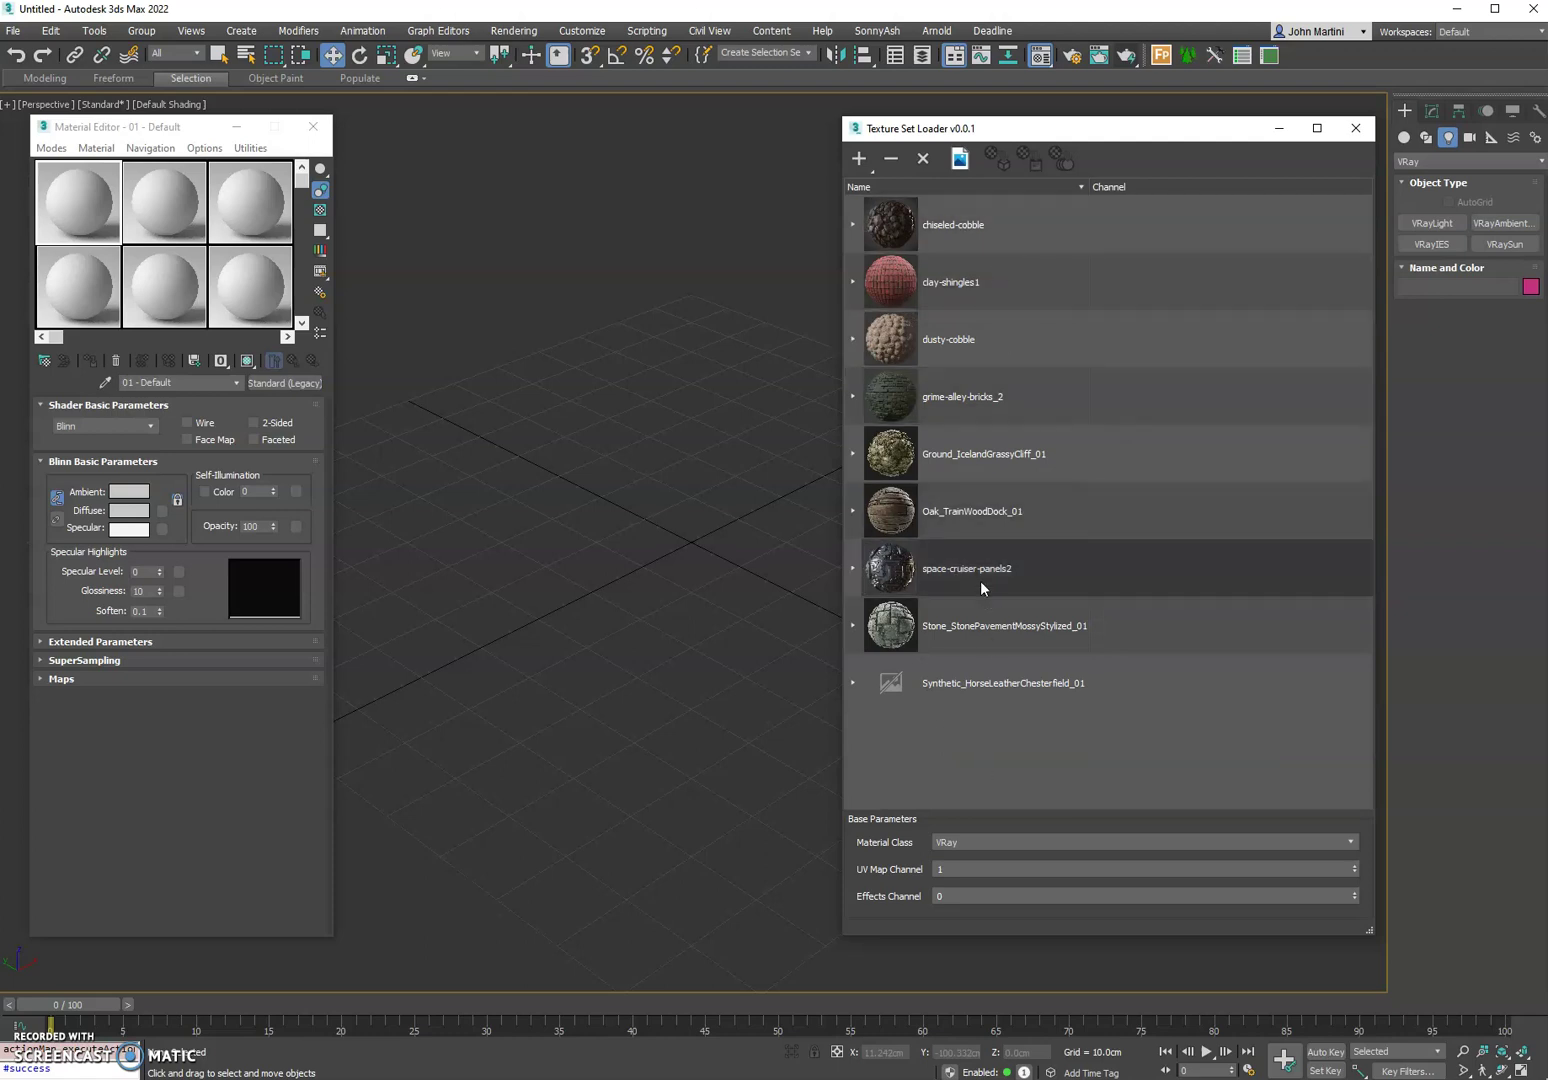
Create two boxes side by side in the perspective view, the second about 18 × 18 × 17 cm.
left_click(974, 411)
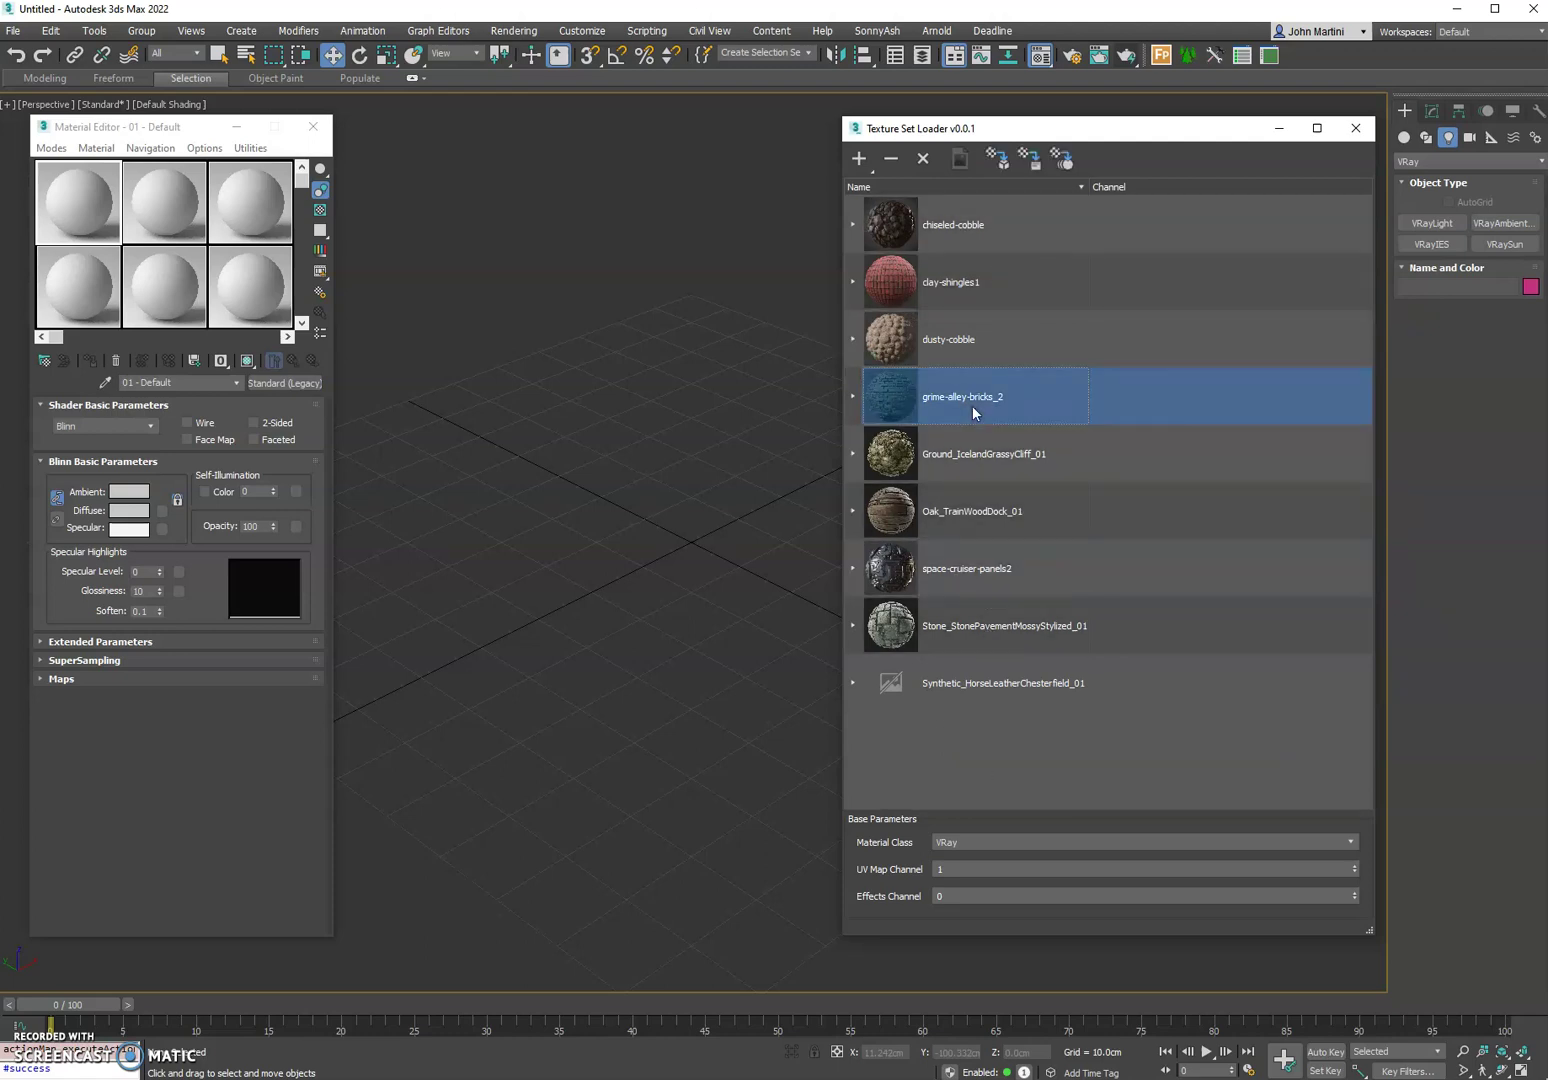
left_click(998, 160)
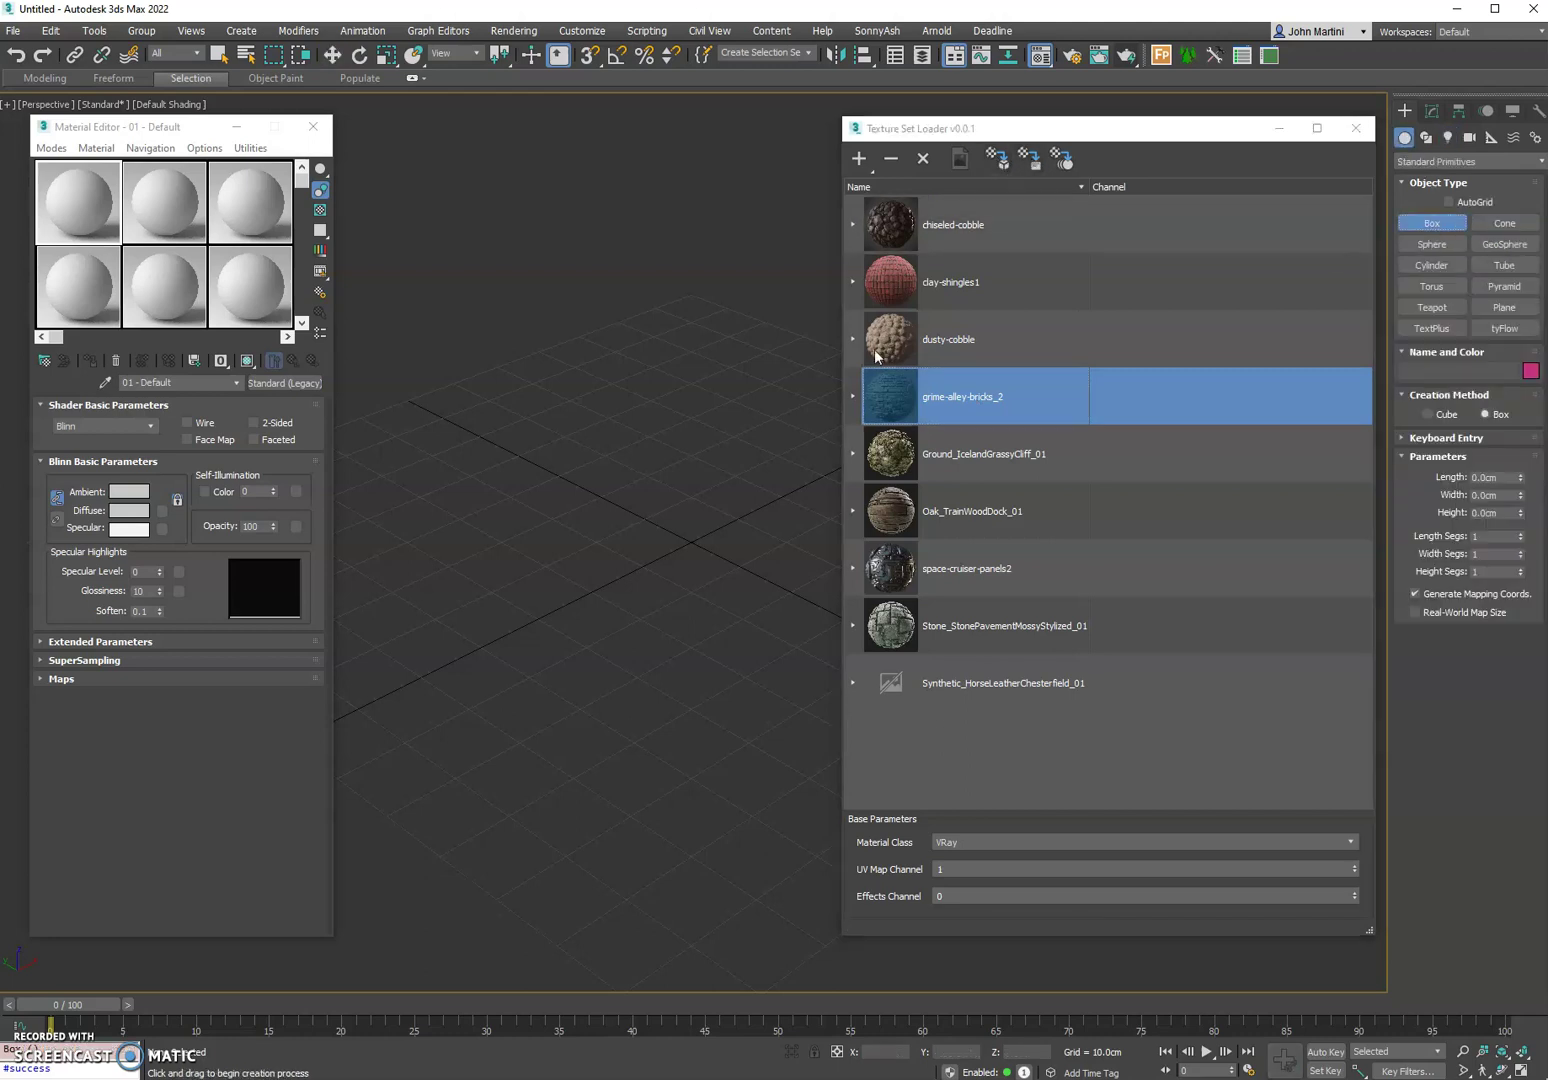
left_click_drag(675, 345, 675, 417)
left_click(668, 328)
left_click_drag(551, 393, 543, 459)
left_click(529, 364)
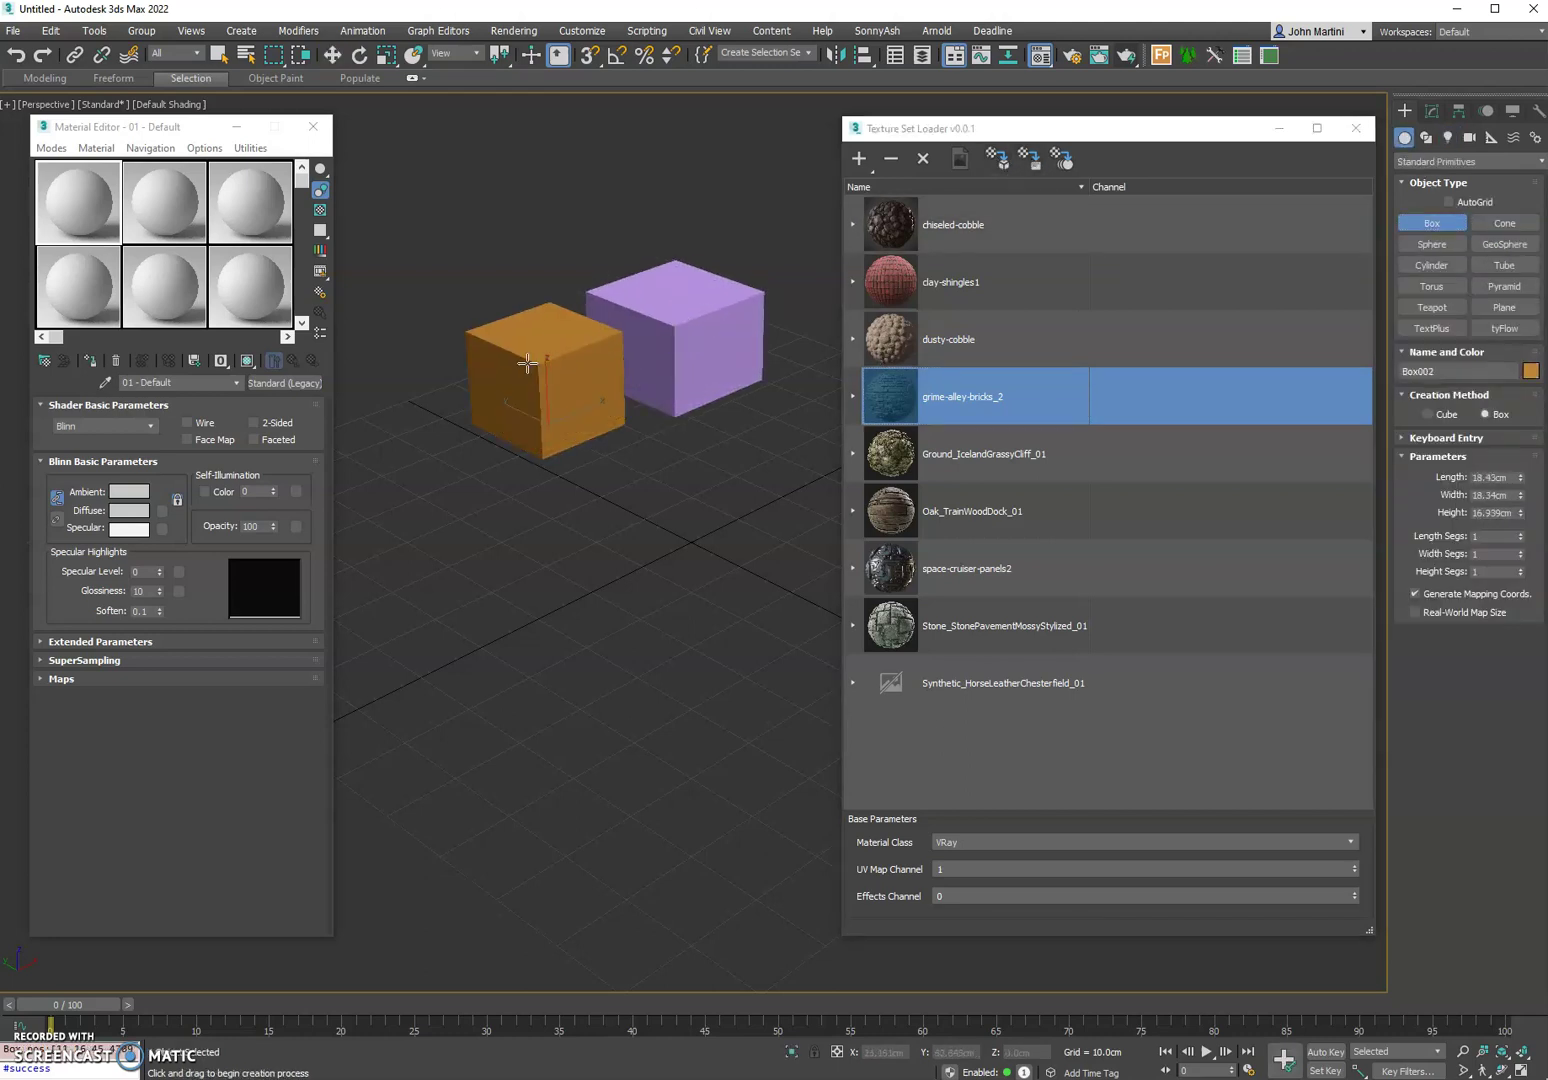
Select both boxes and assign them a material created from the grime-alley-bricks_2 texture set.
key("w")
left_click_drag(725, 226, 565, 420)
left_click(998, 160)
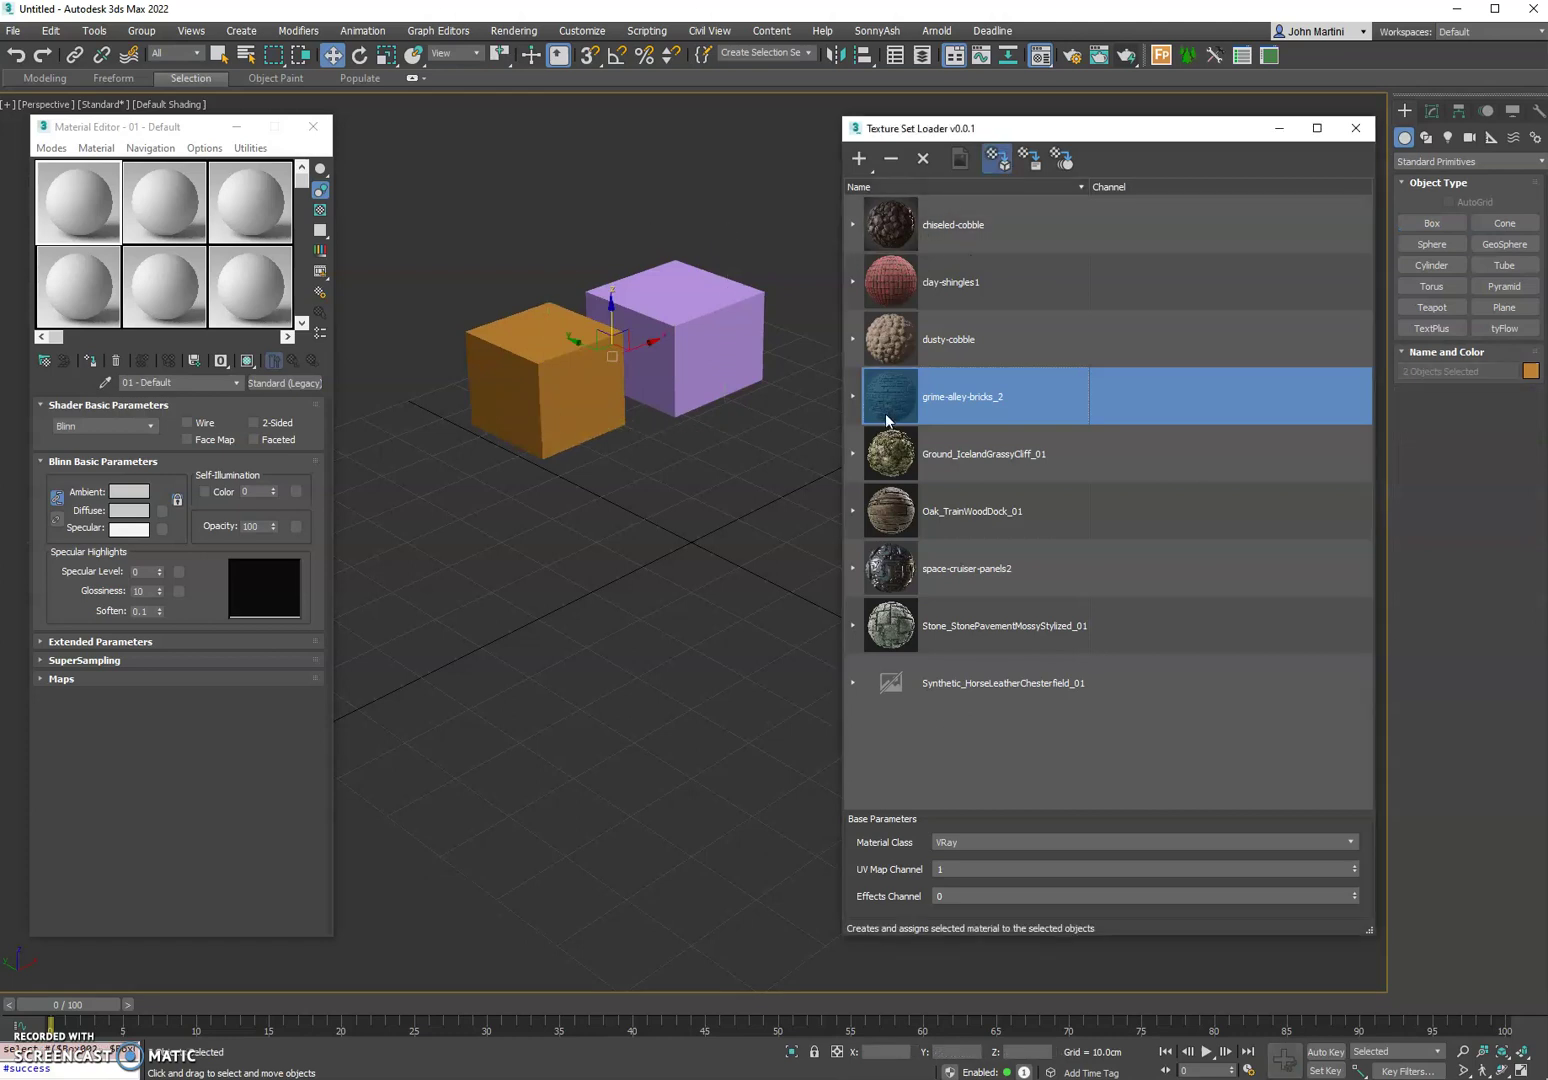
left_click(908, 398)
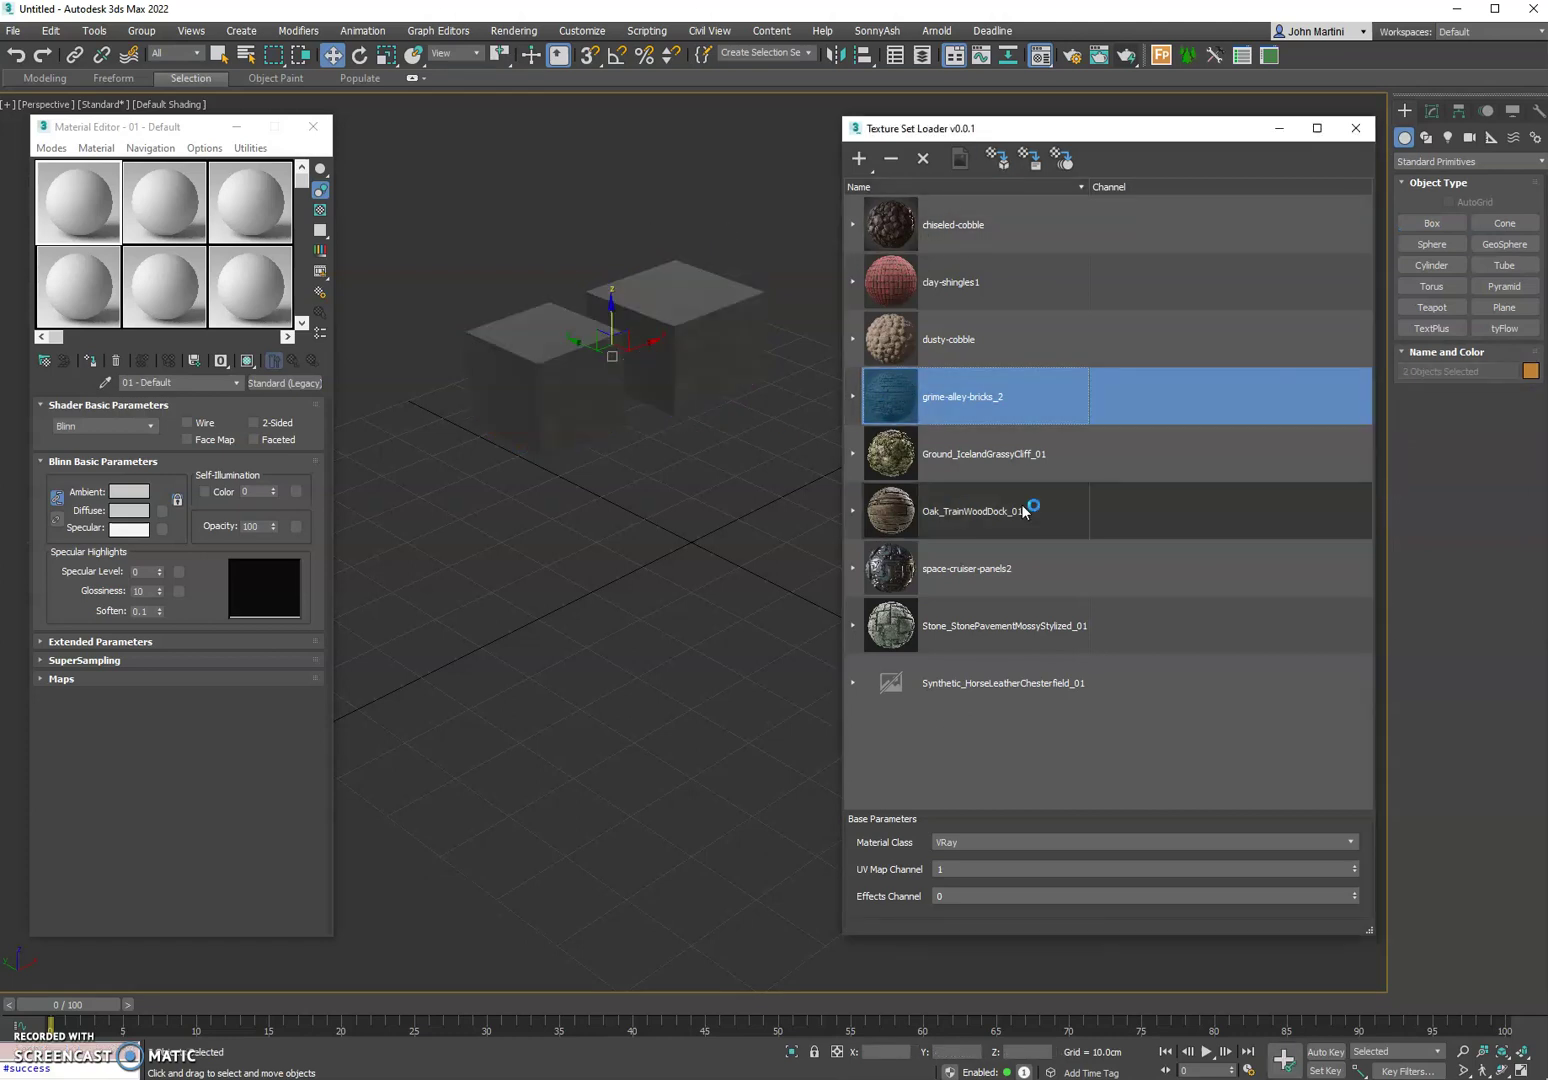
Create the clay-shingles1 material on both selected boxes and also place it in the Material Editor.
left_click(965, 284)
left_click(999, 160)
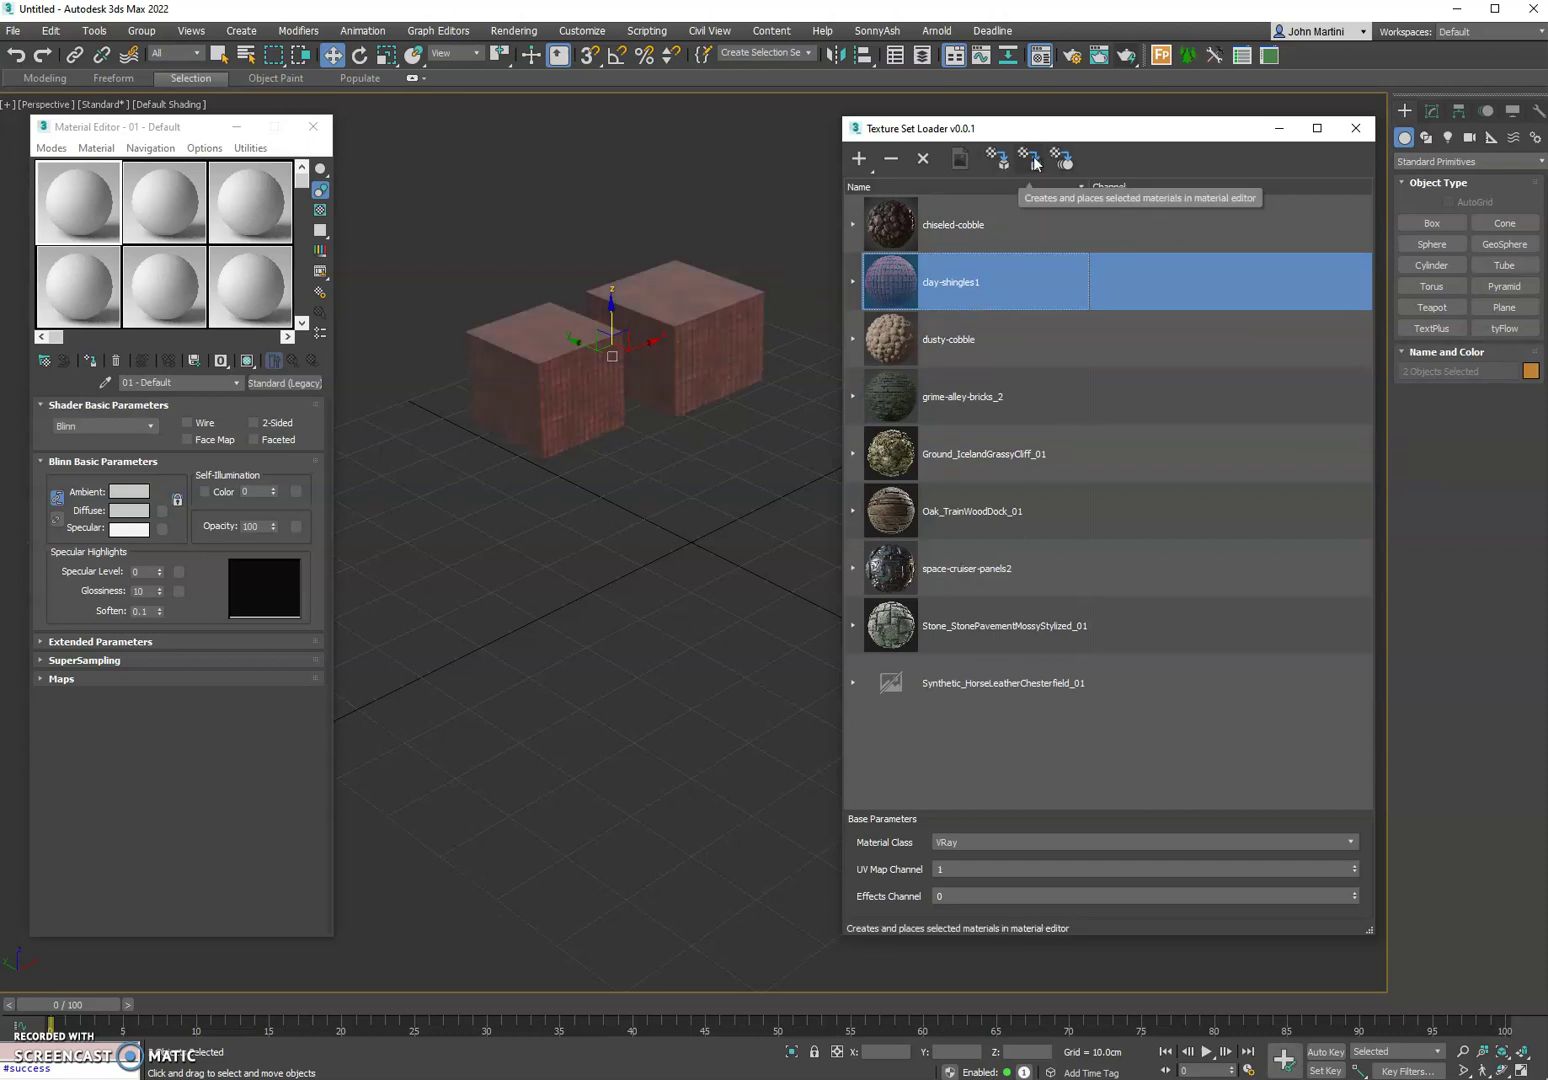
left_click(986, 334, "ctrl")
left_click(988, 315, "ctrl")
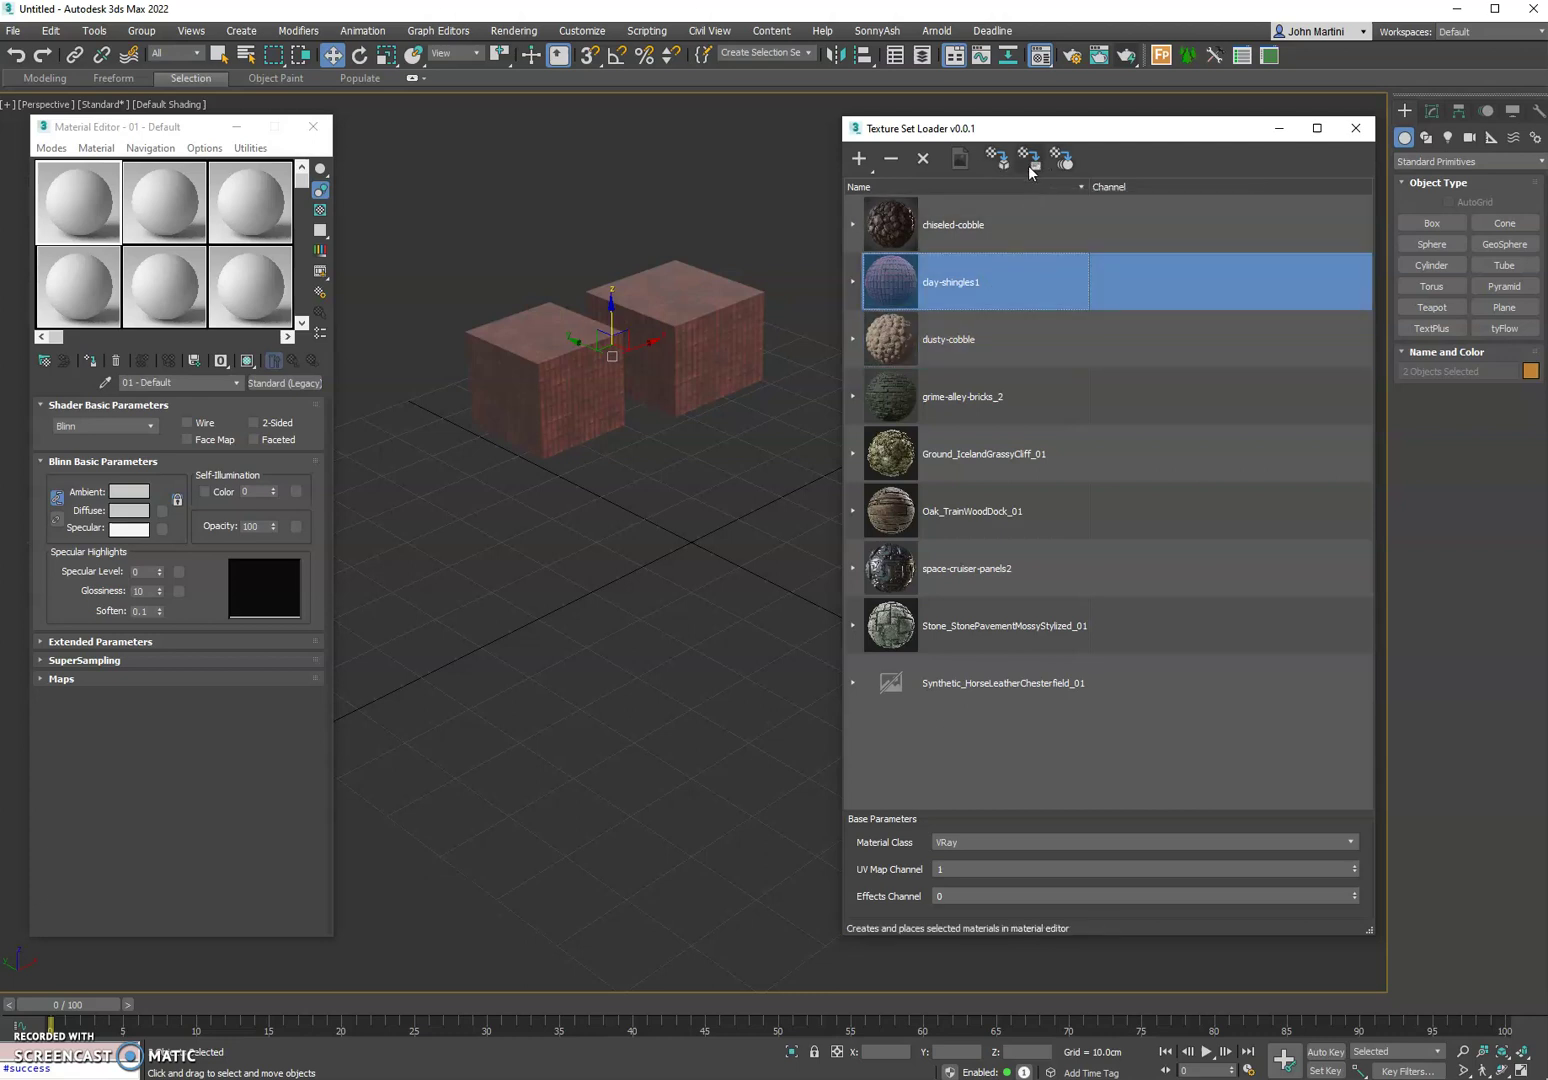
left_click(1030, 160)
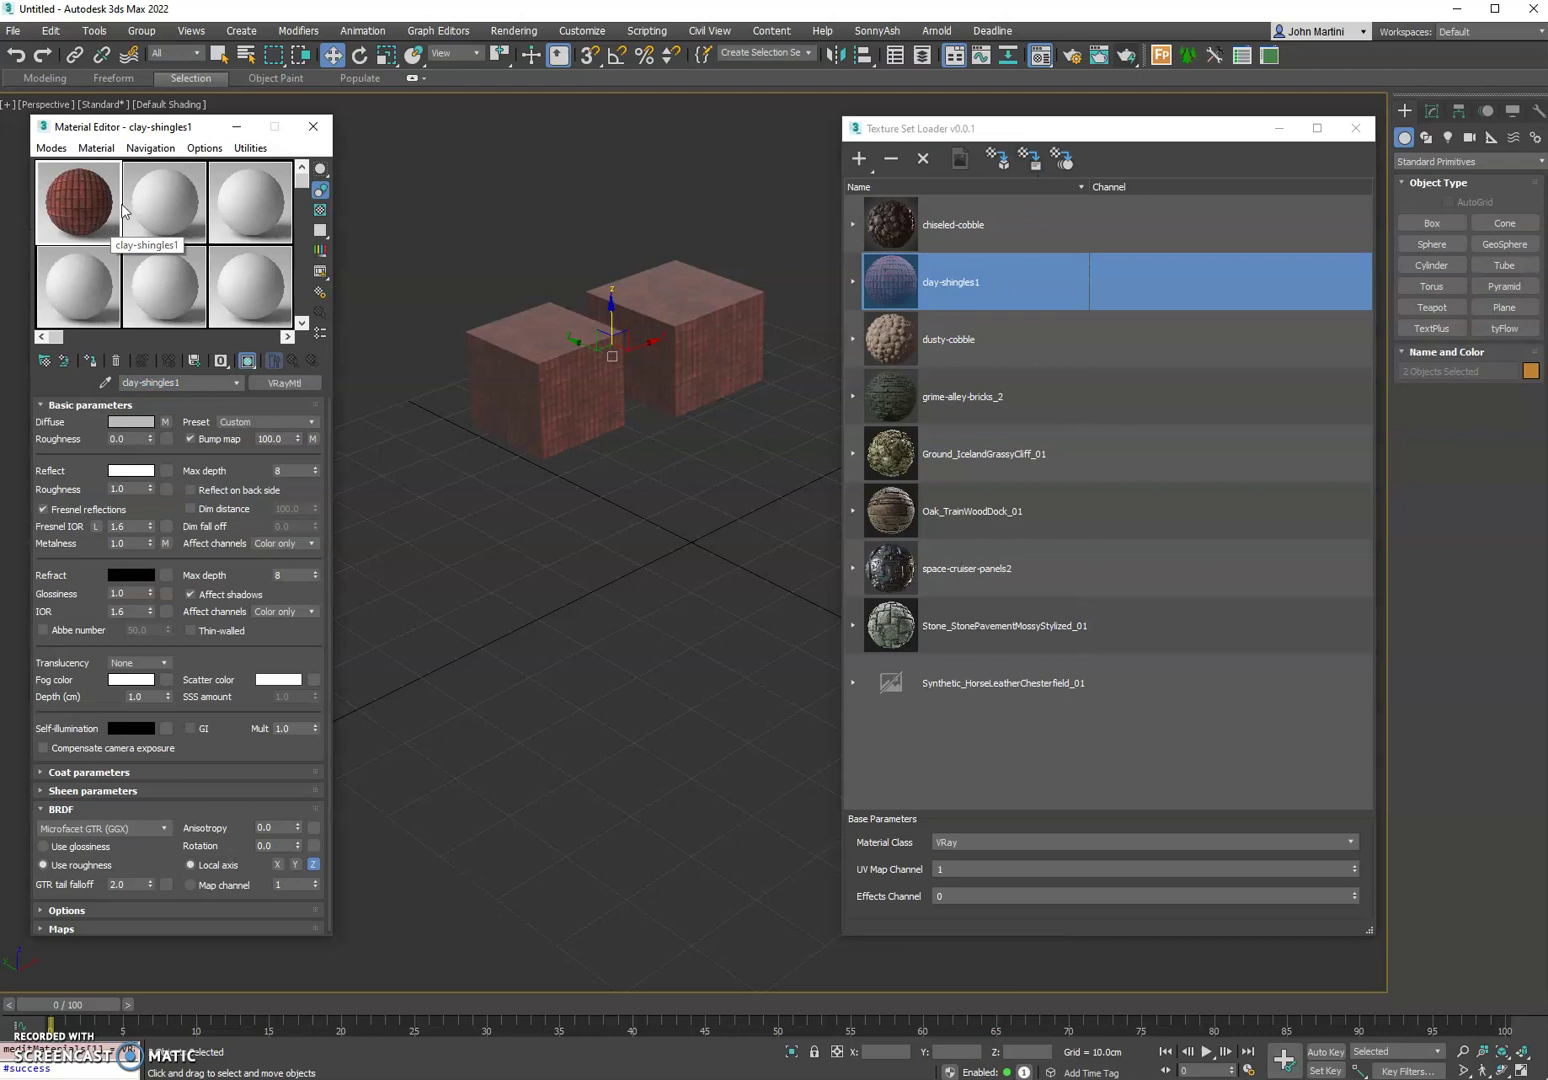
Switch the Material Editor to Slate mode and move its window over the viewport beside the Texture Set Loader.
left_click(250, 148)
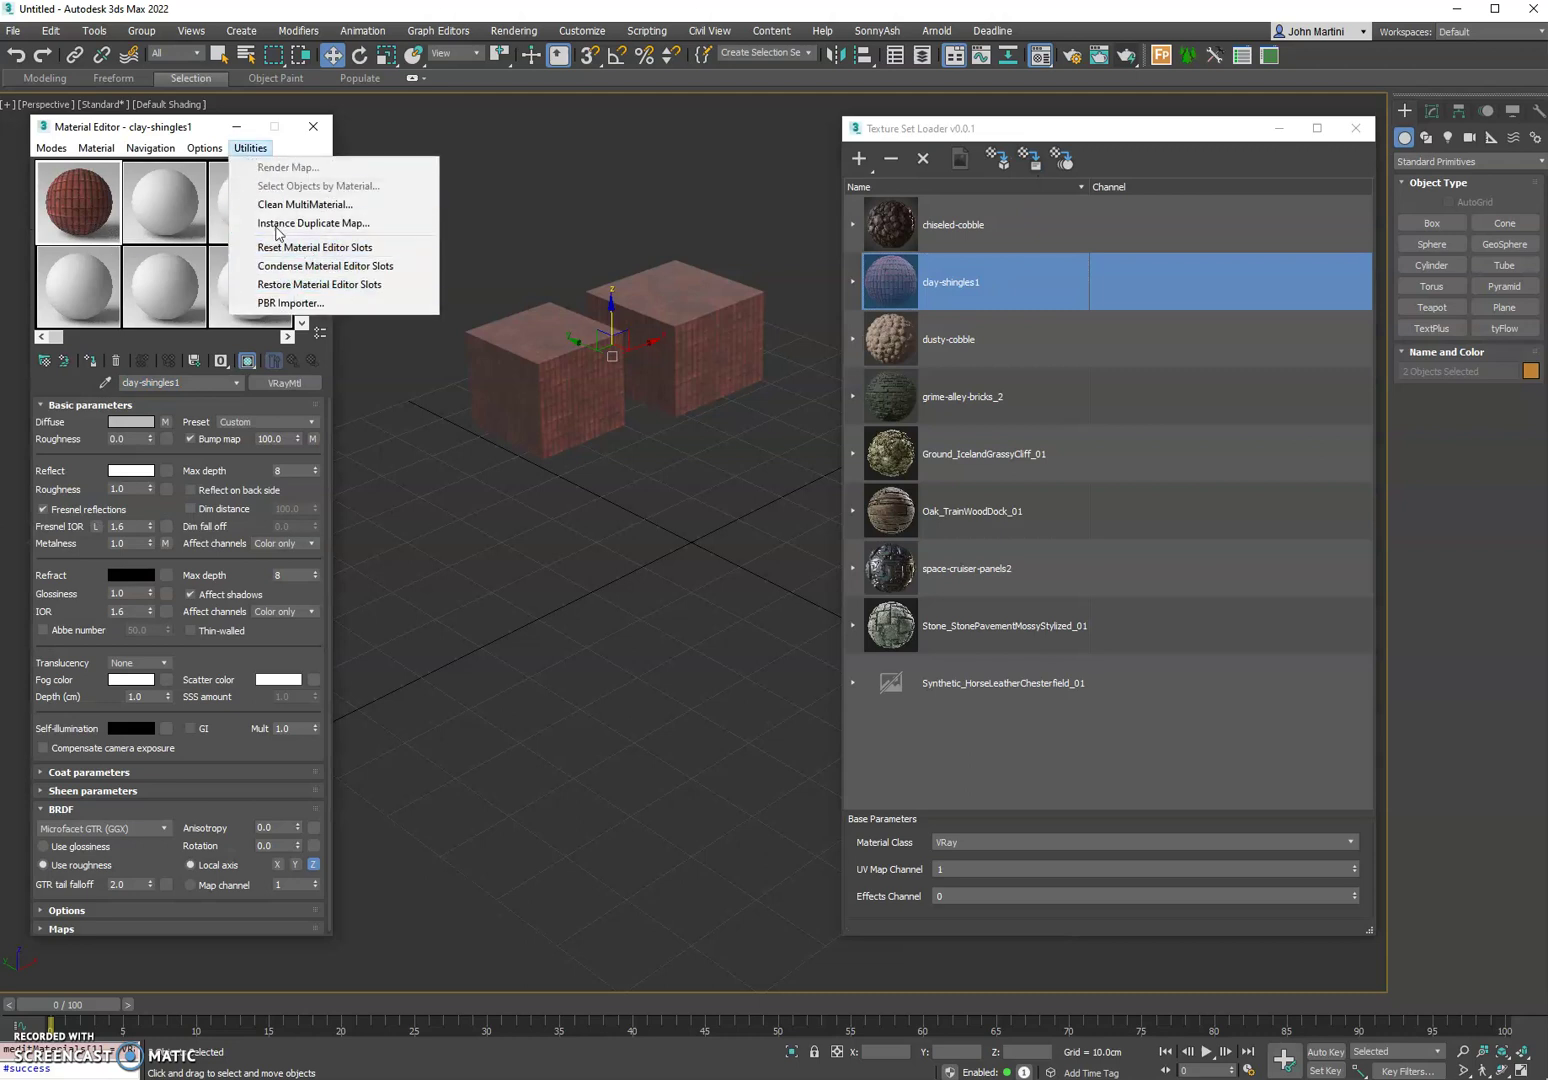
mouse_move(51, 154)
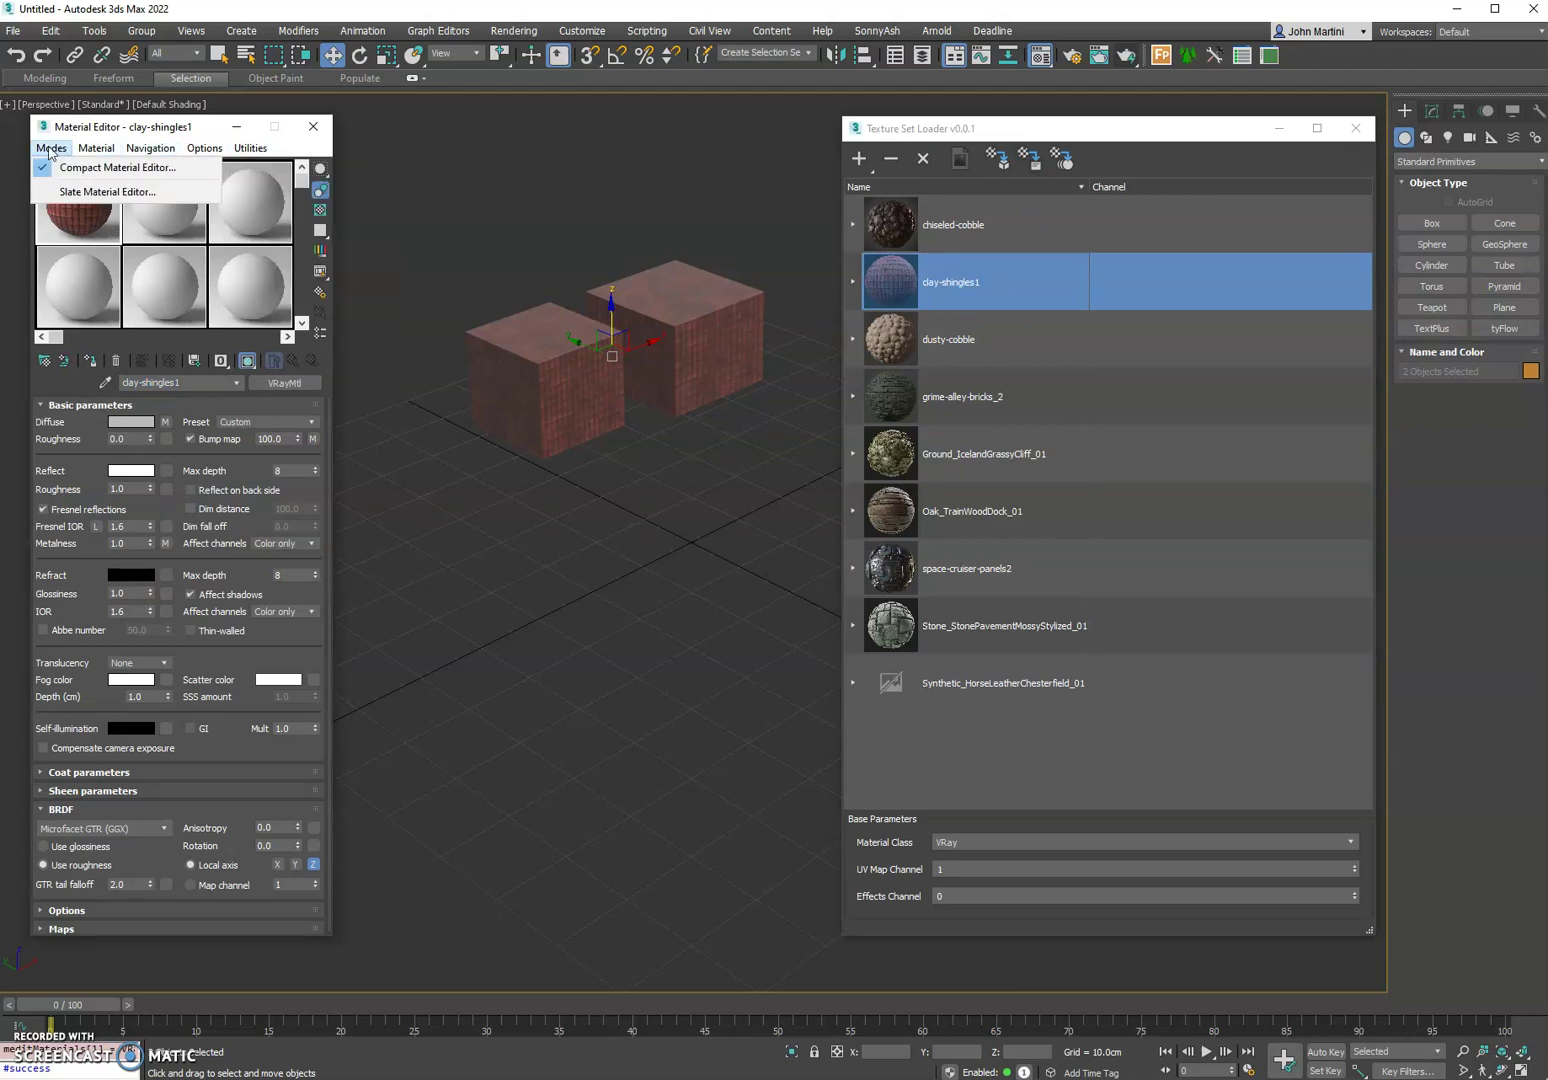
left_click(90, 192)
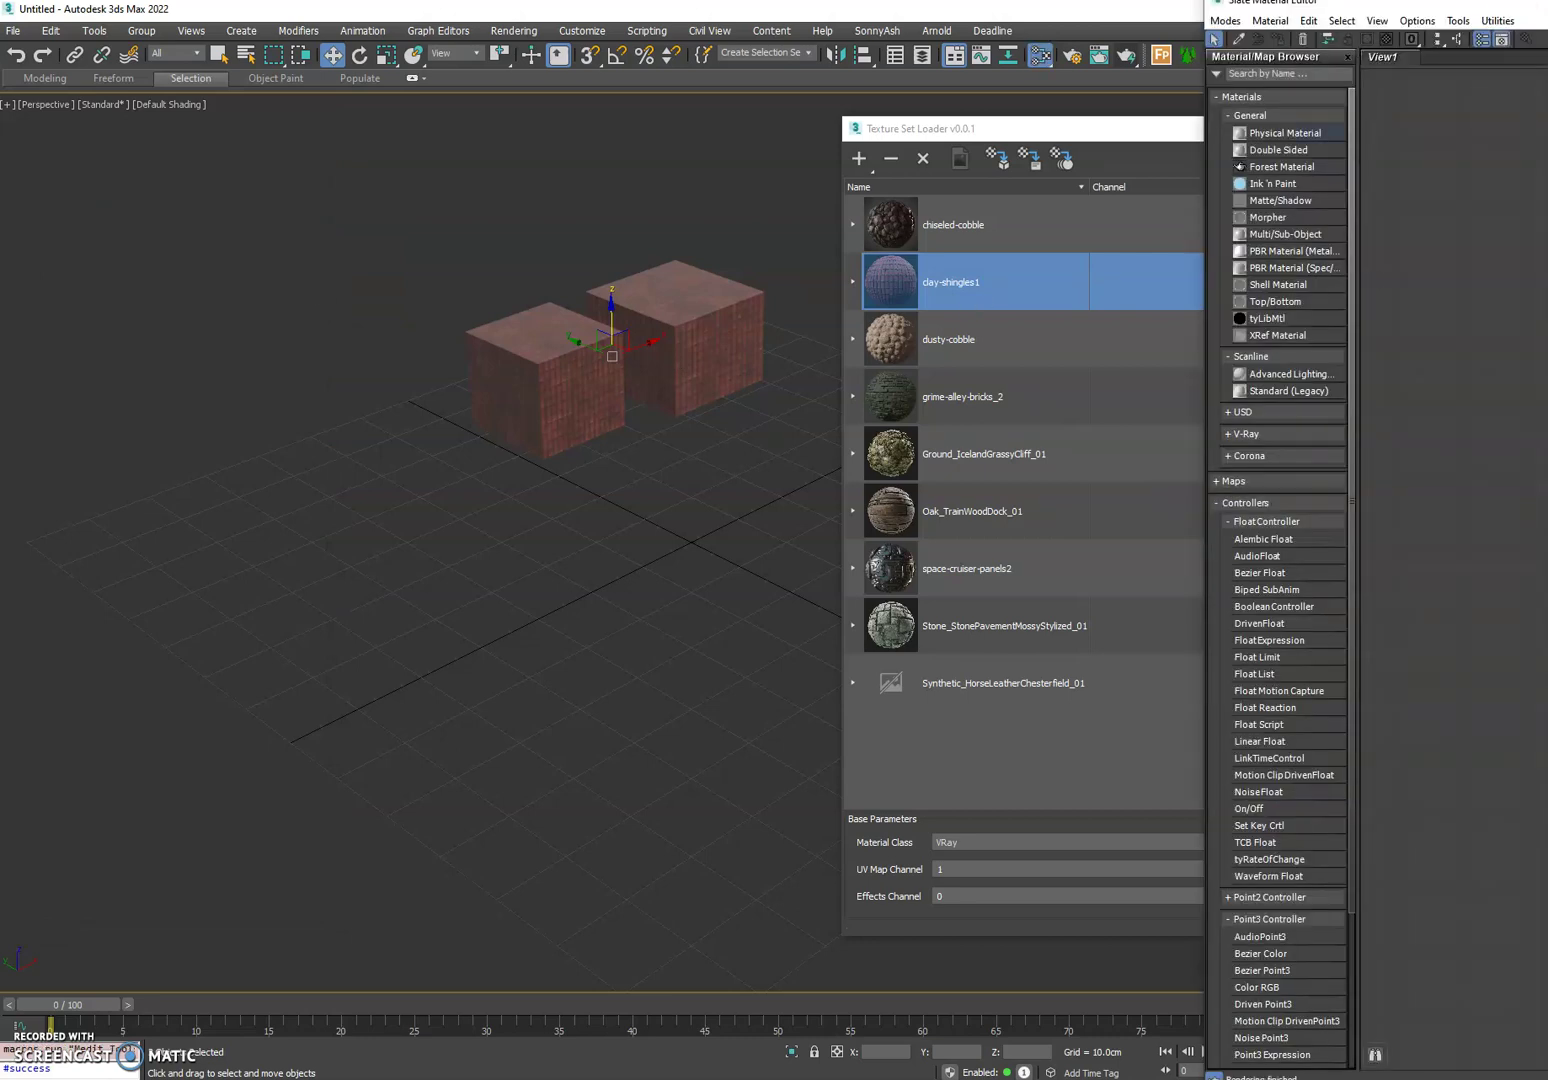
left_click_drag(1517, 360, 274, 237)
left_click(871, 168)
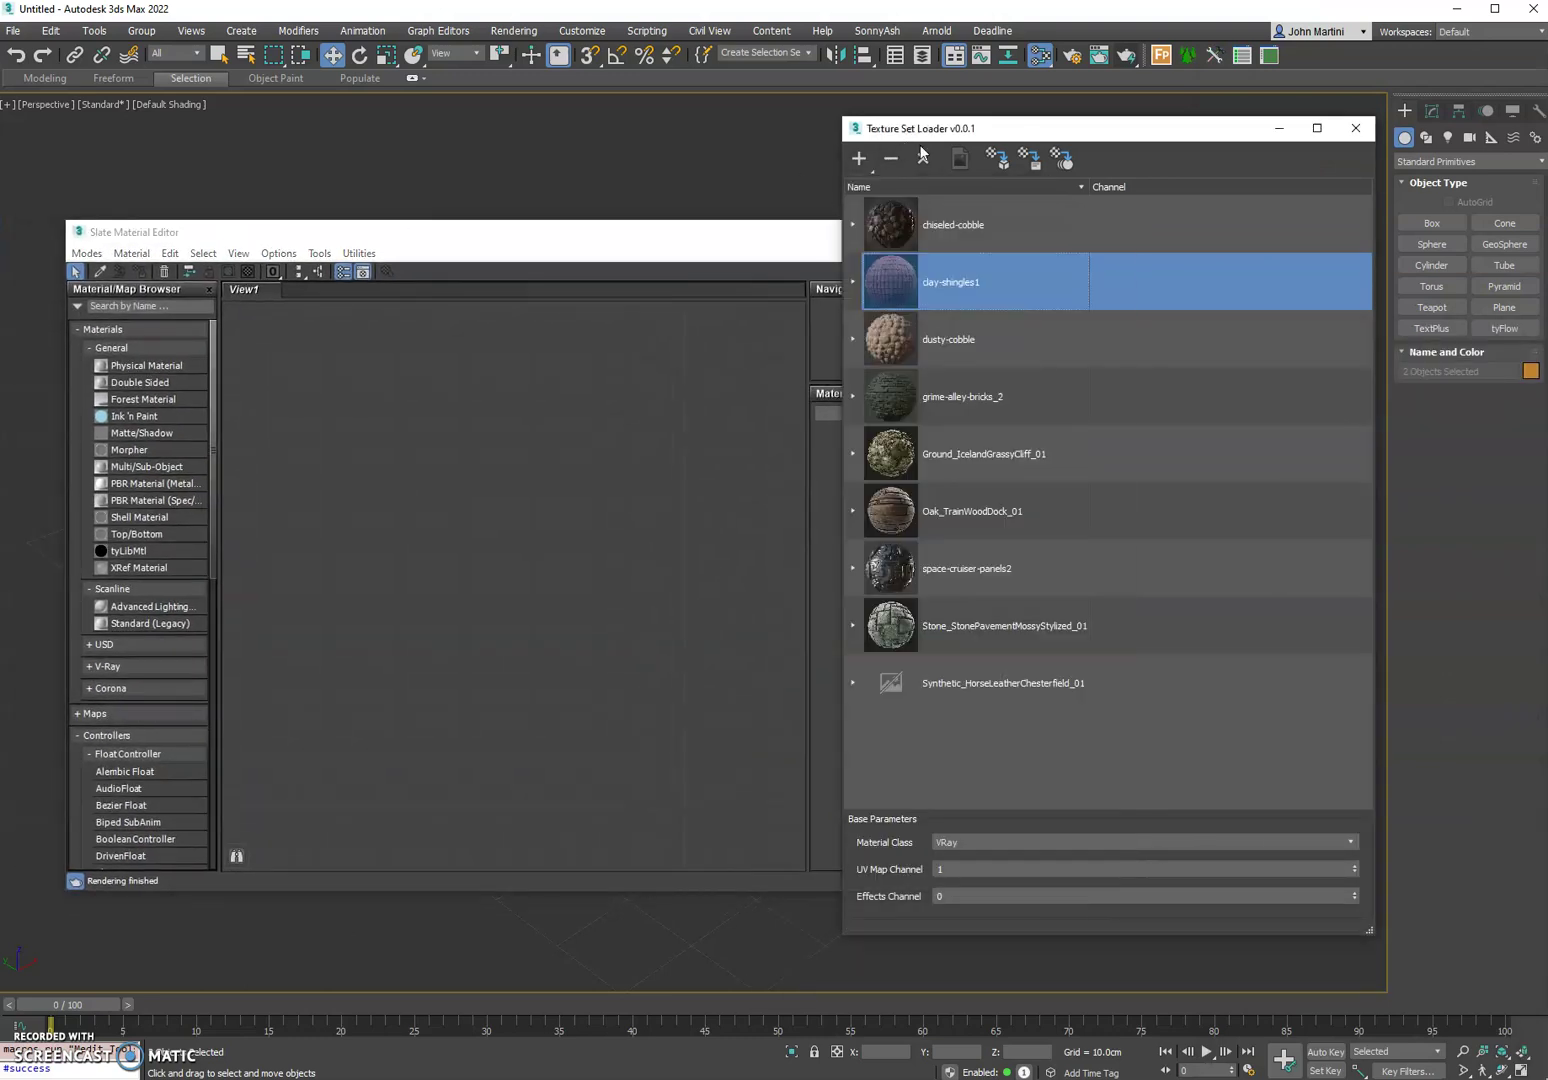
Create the chiseled-cobble material in the Slate Material Editor and bring its node graph into view.
left_click(1057, 208)
left_click(1029, 158)
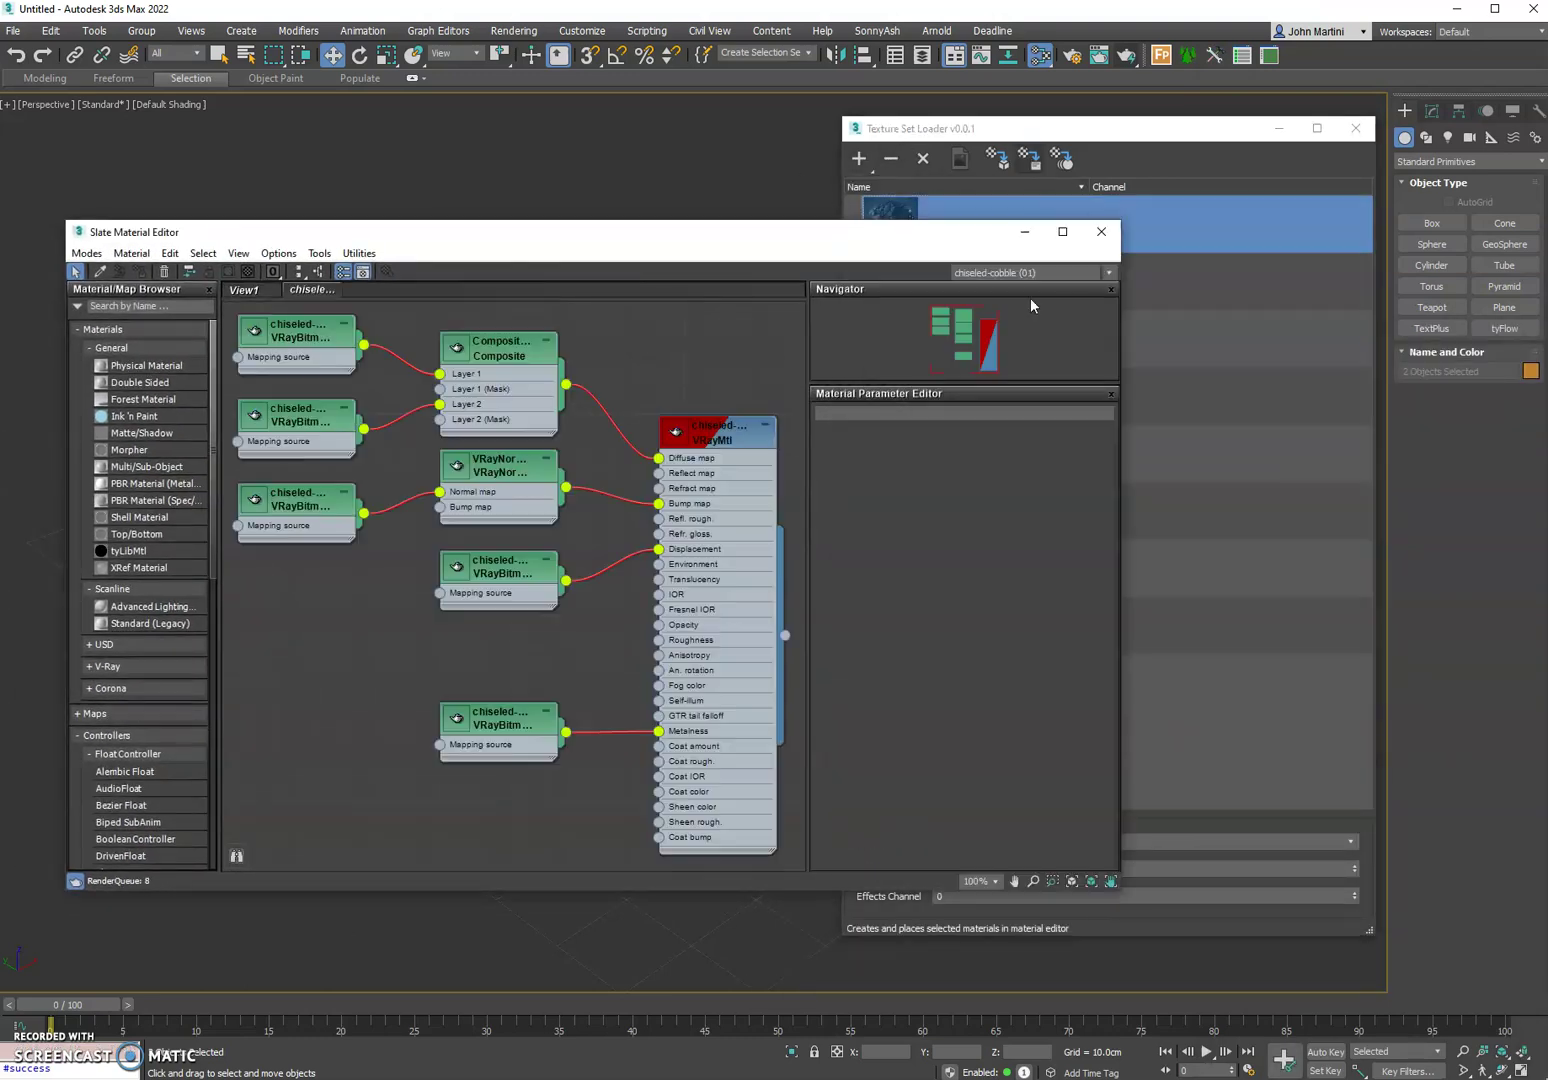
middle_click_drag(669, 343, 726, 356)
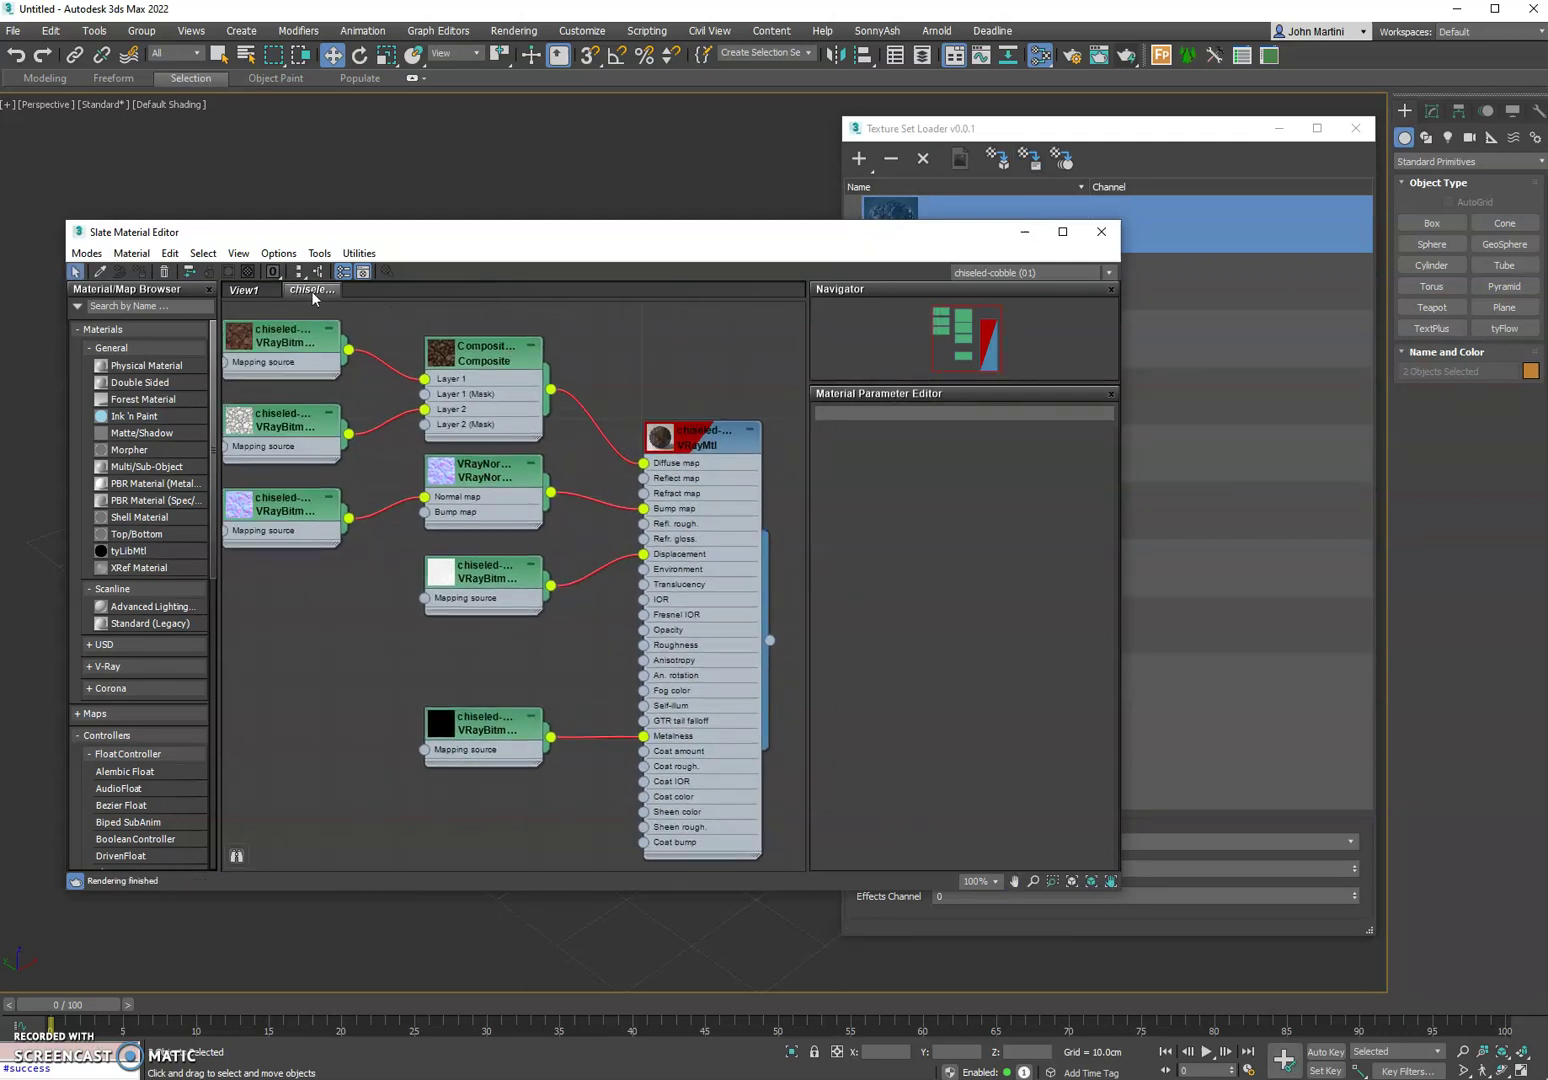
Switch back to the Compact Material Editor and return to the Texture Set Loader.
left_click(87, 253)
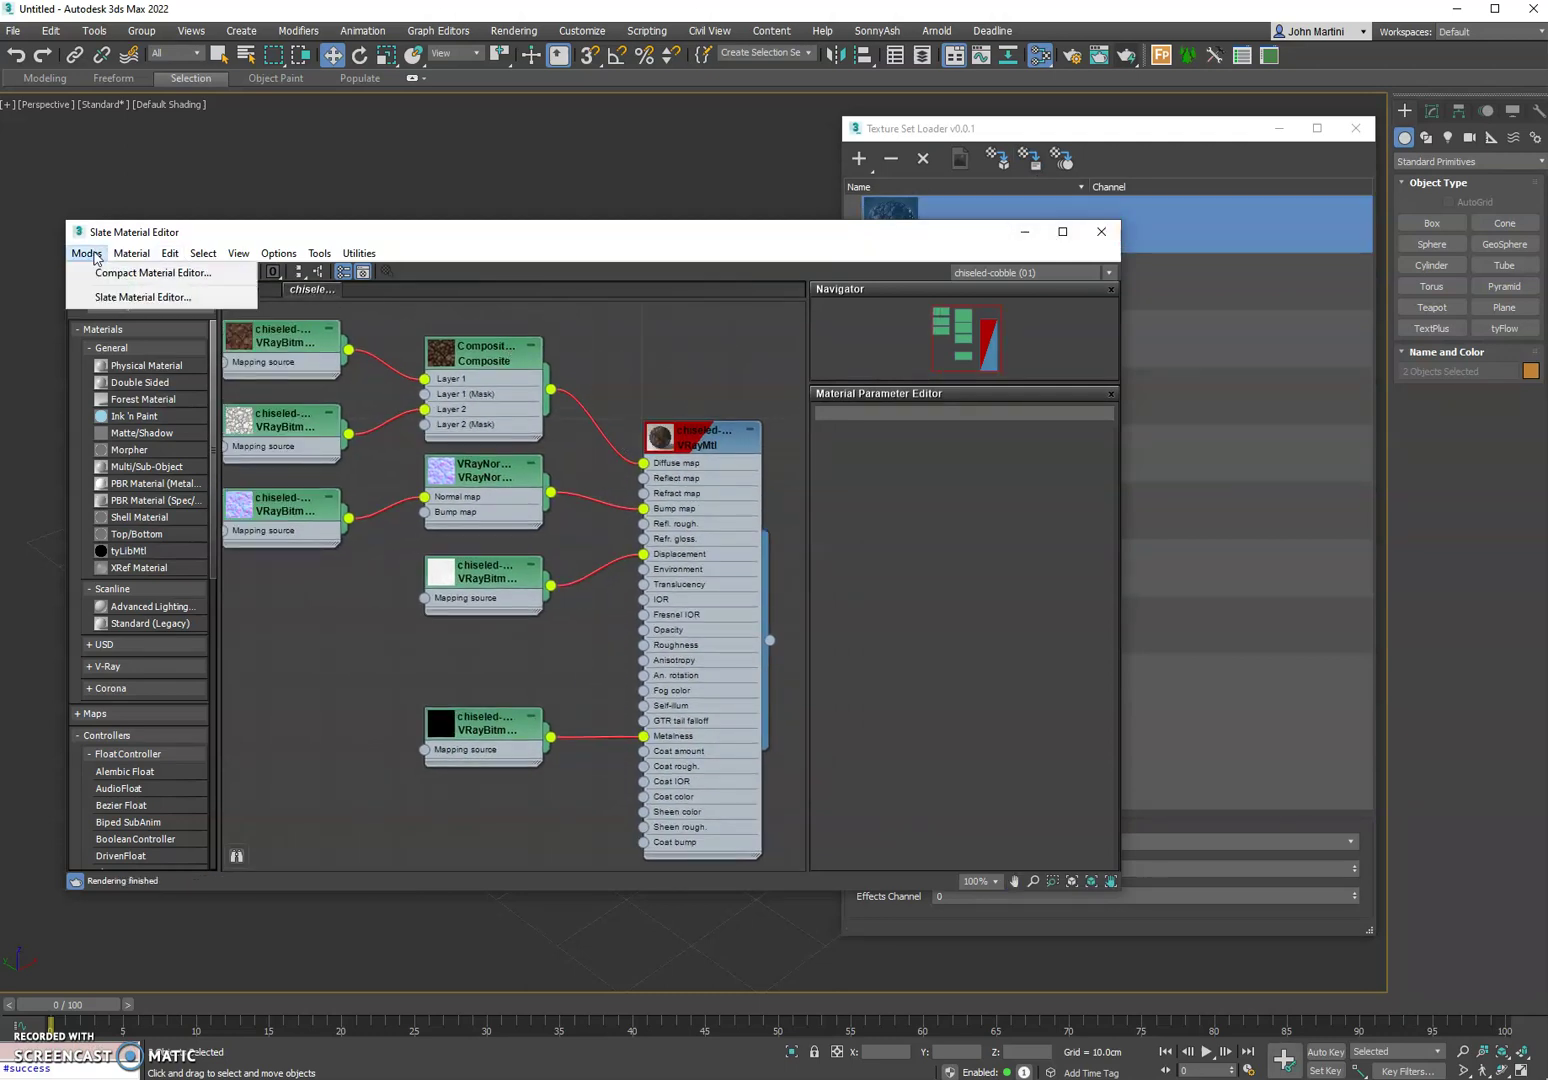
left_click(125, 273)
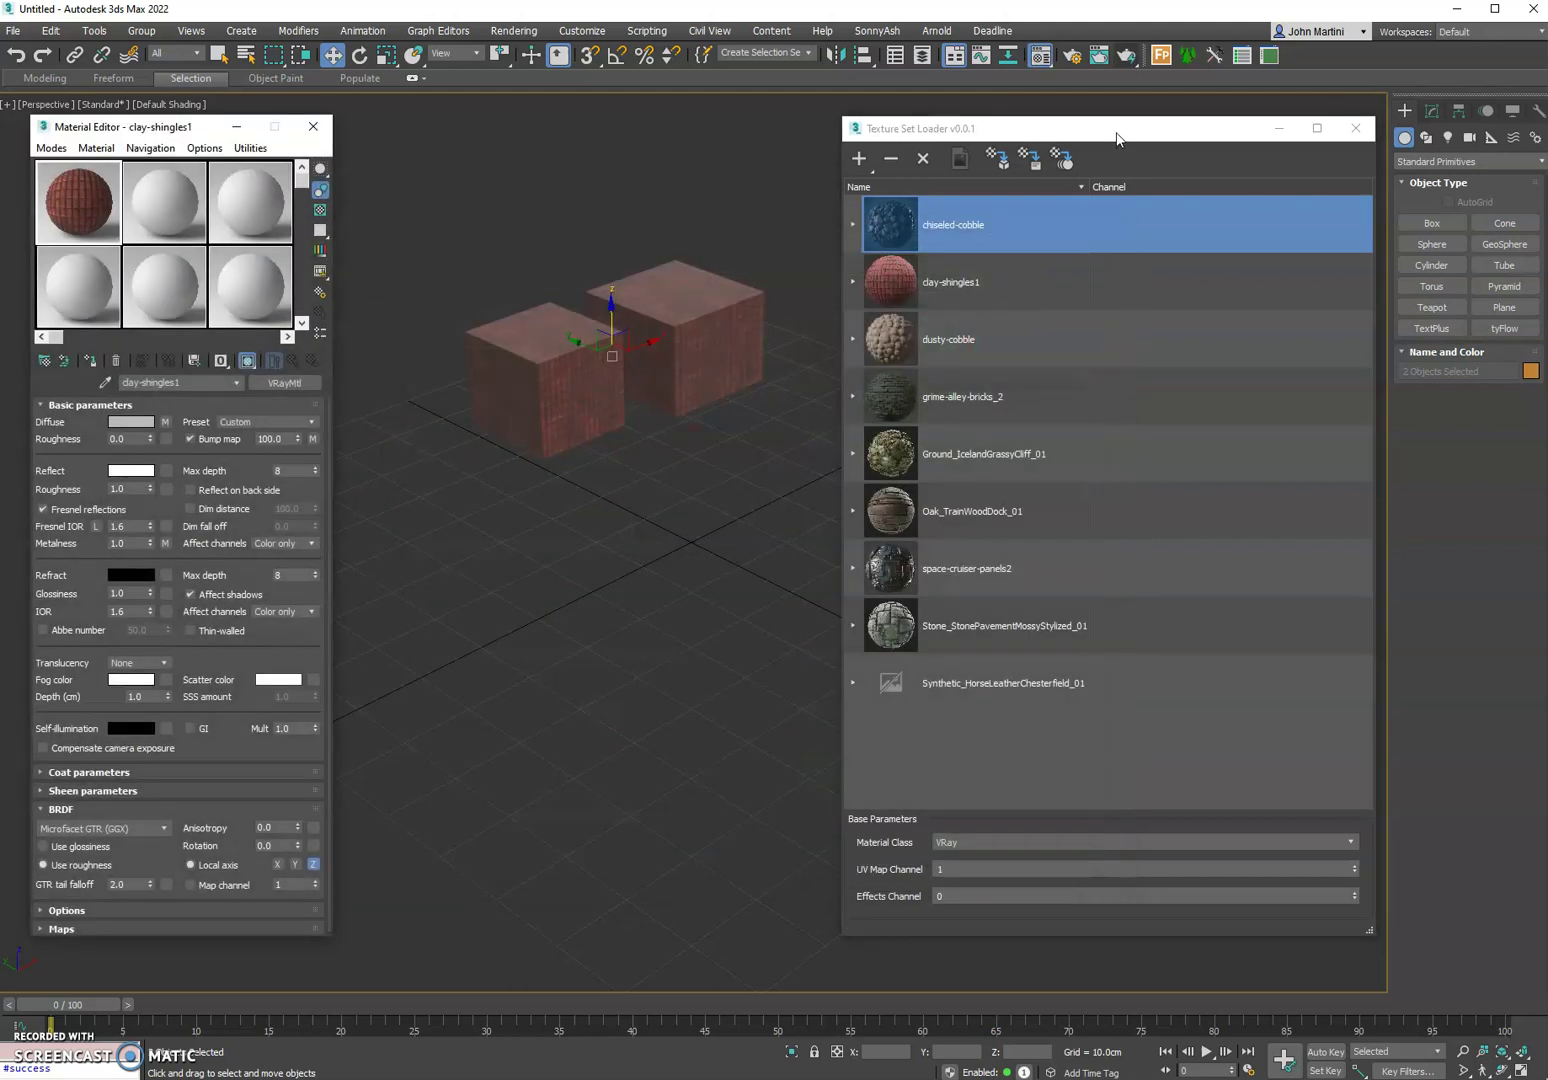
left_click(1117, 138)
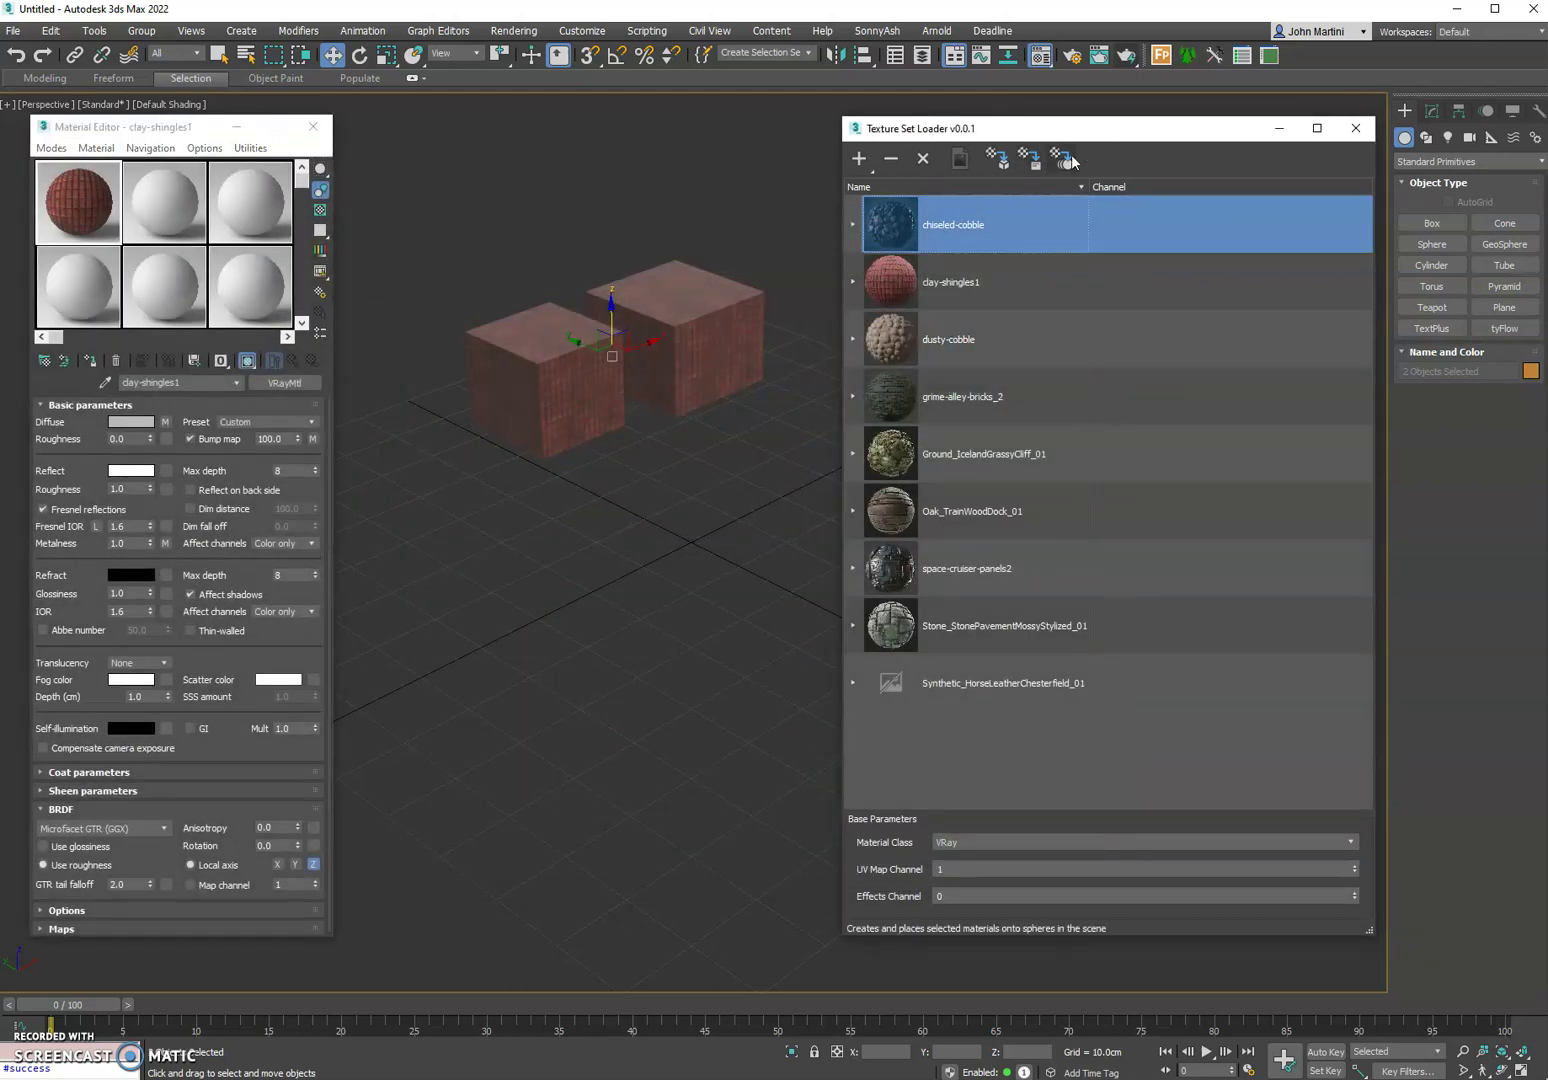
Delete both boxes from the scene.
left_click_drag(715, 470, 508, 321)
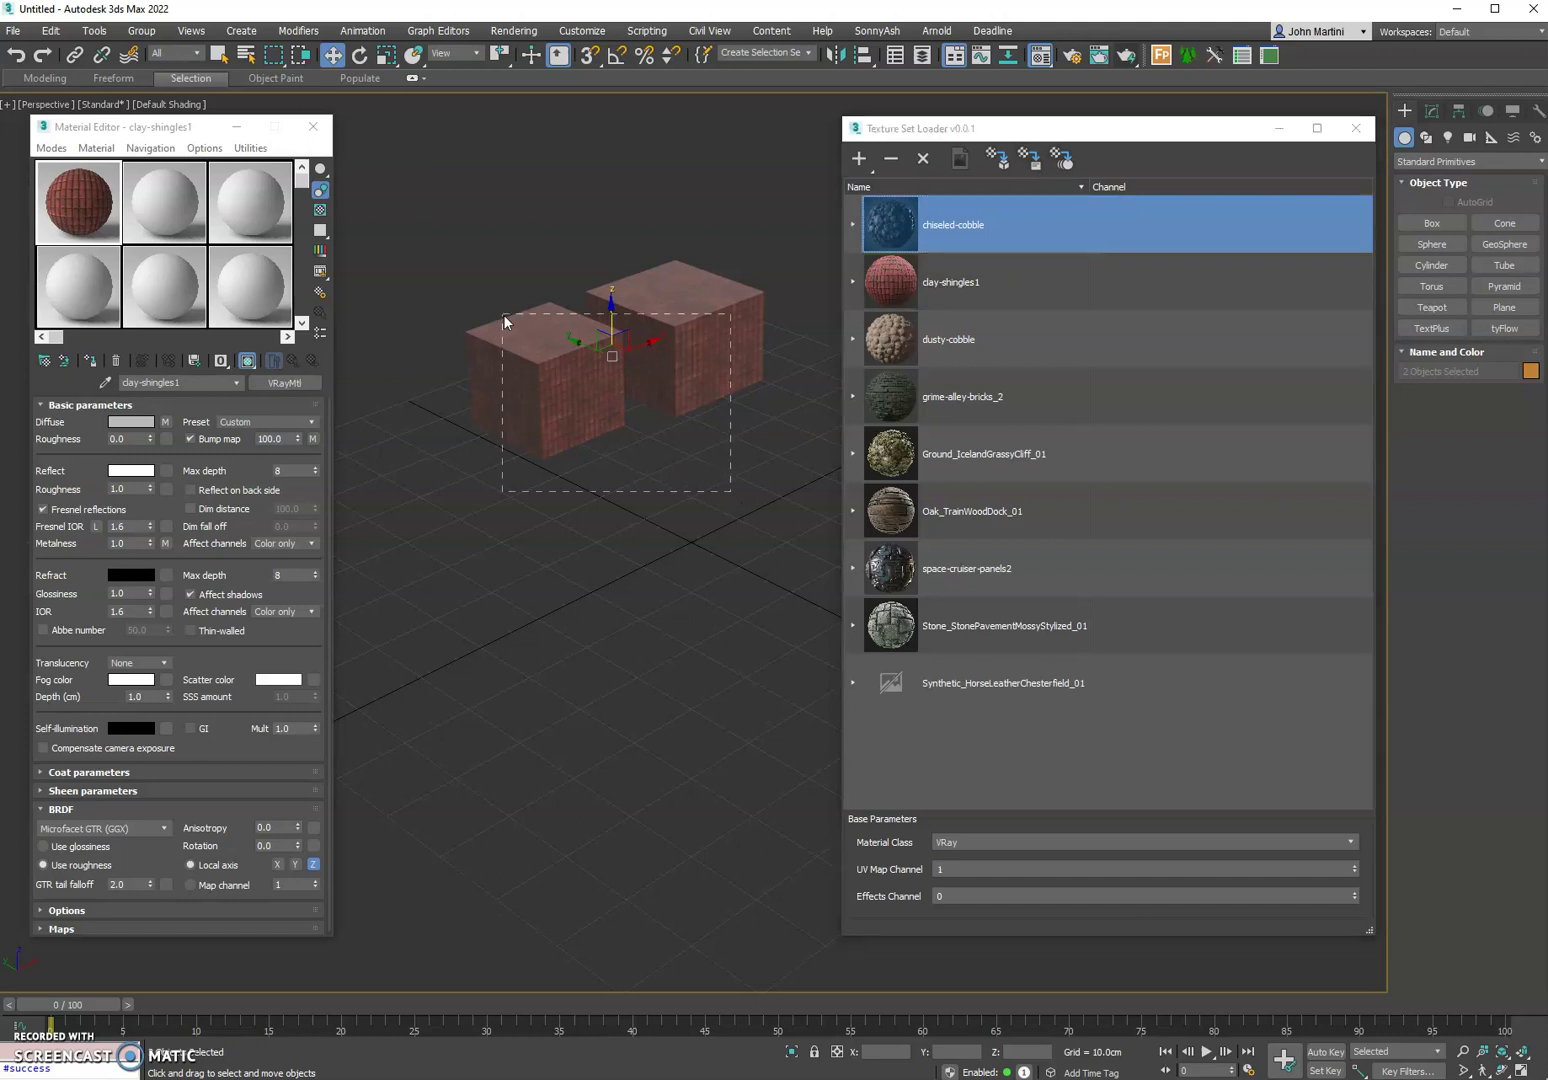
key("Delete")
Create V-Ray material balls from chiseled-cobble, clay-shingles1, grime-alley-bricks_2 and space-cruiser-panels2, and delete the resulting teapots from the scene.
left_click(977, 282, "ctrl")
left_click(980, 333, "ctrl")
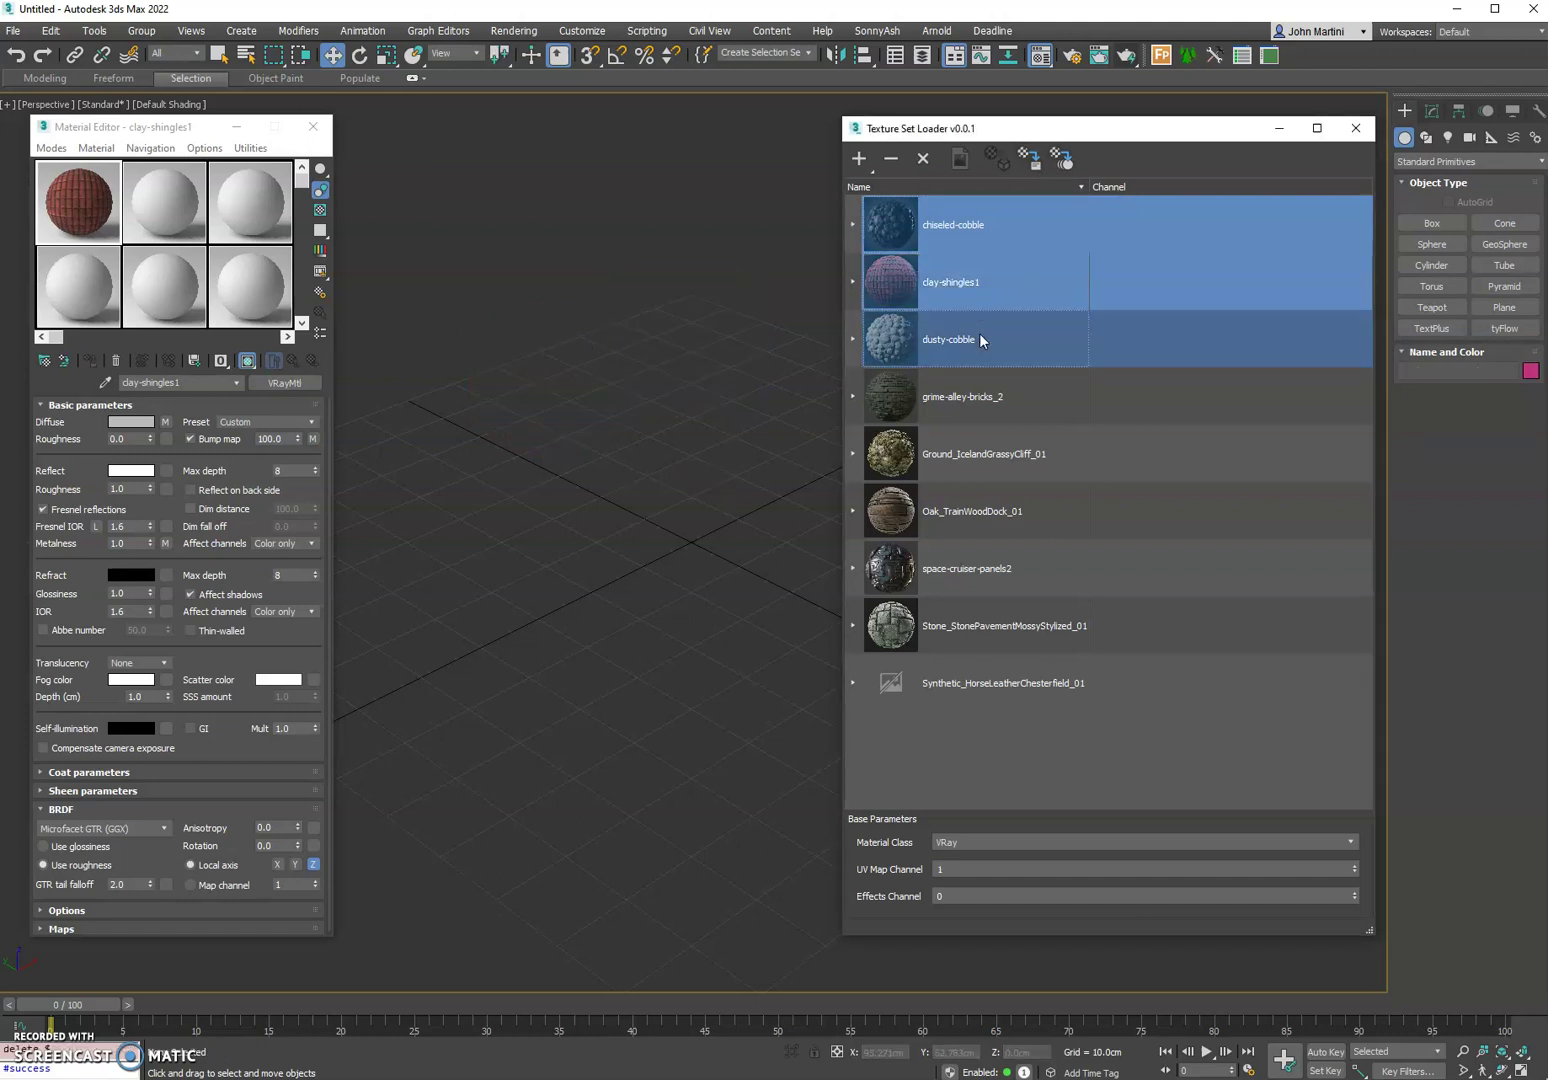
left_click(986, 398, "ctrl")
left_click(993, 292, "ctrl")
left_click(994, 342, "ctrl")
left_click(990, 294, "ctrl")
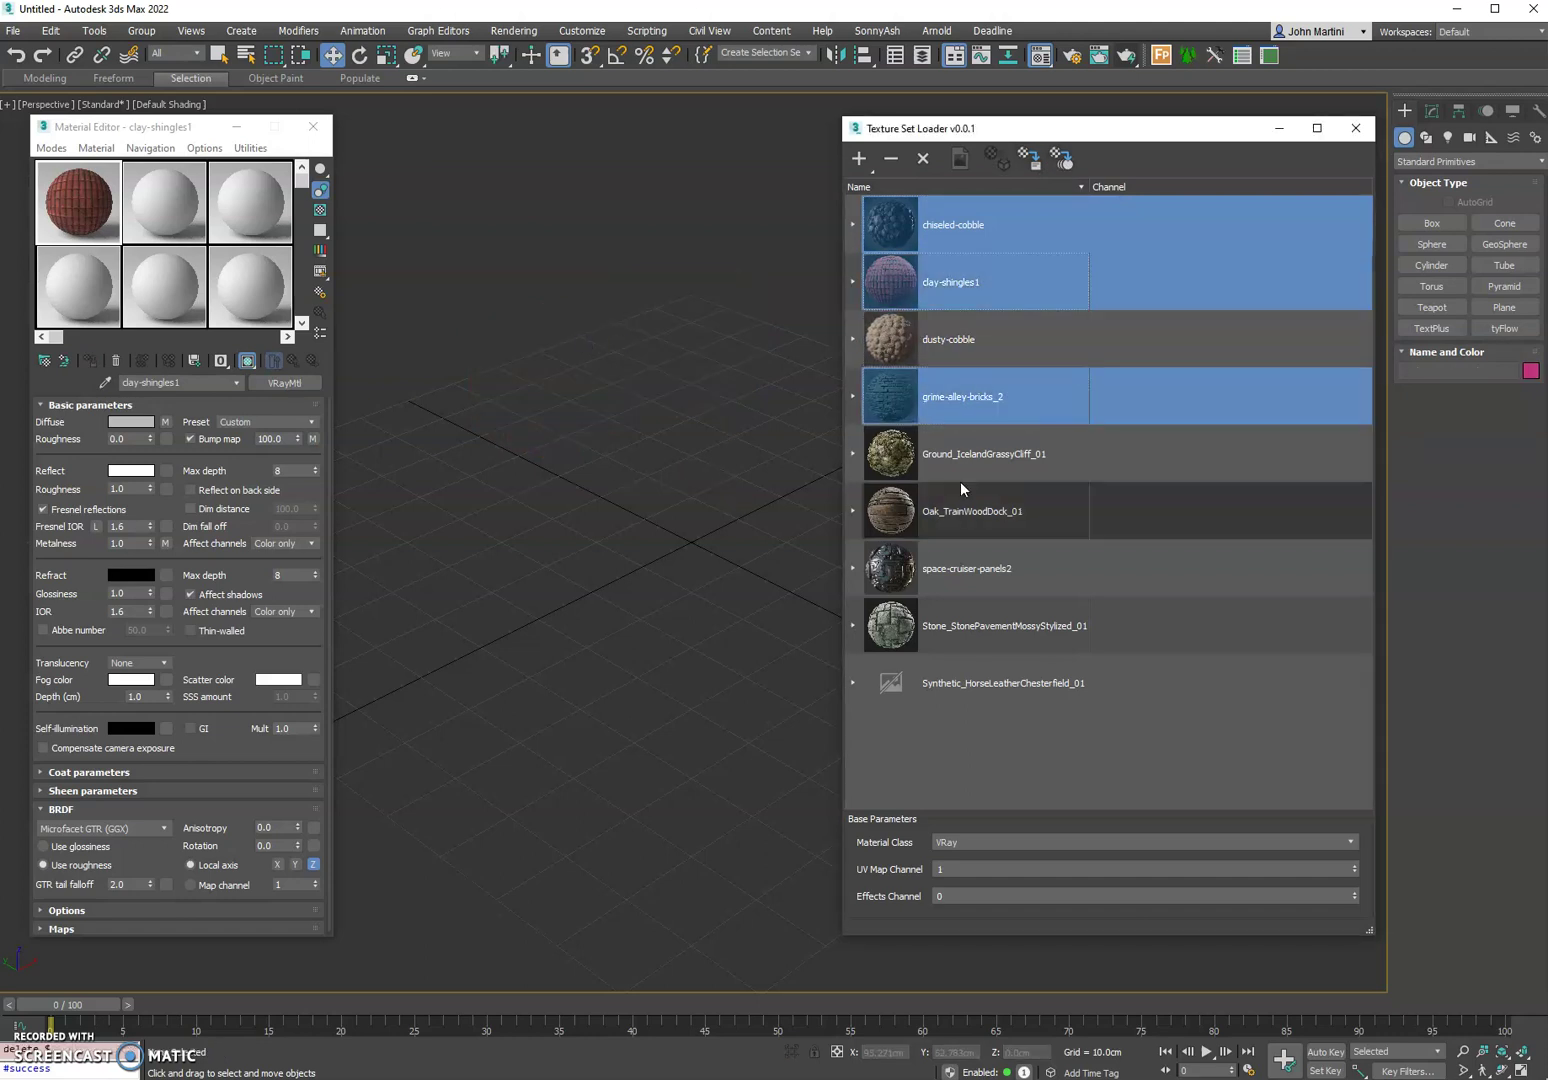
left_click(958, 574, "ctrl")
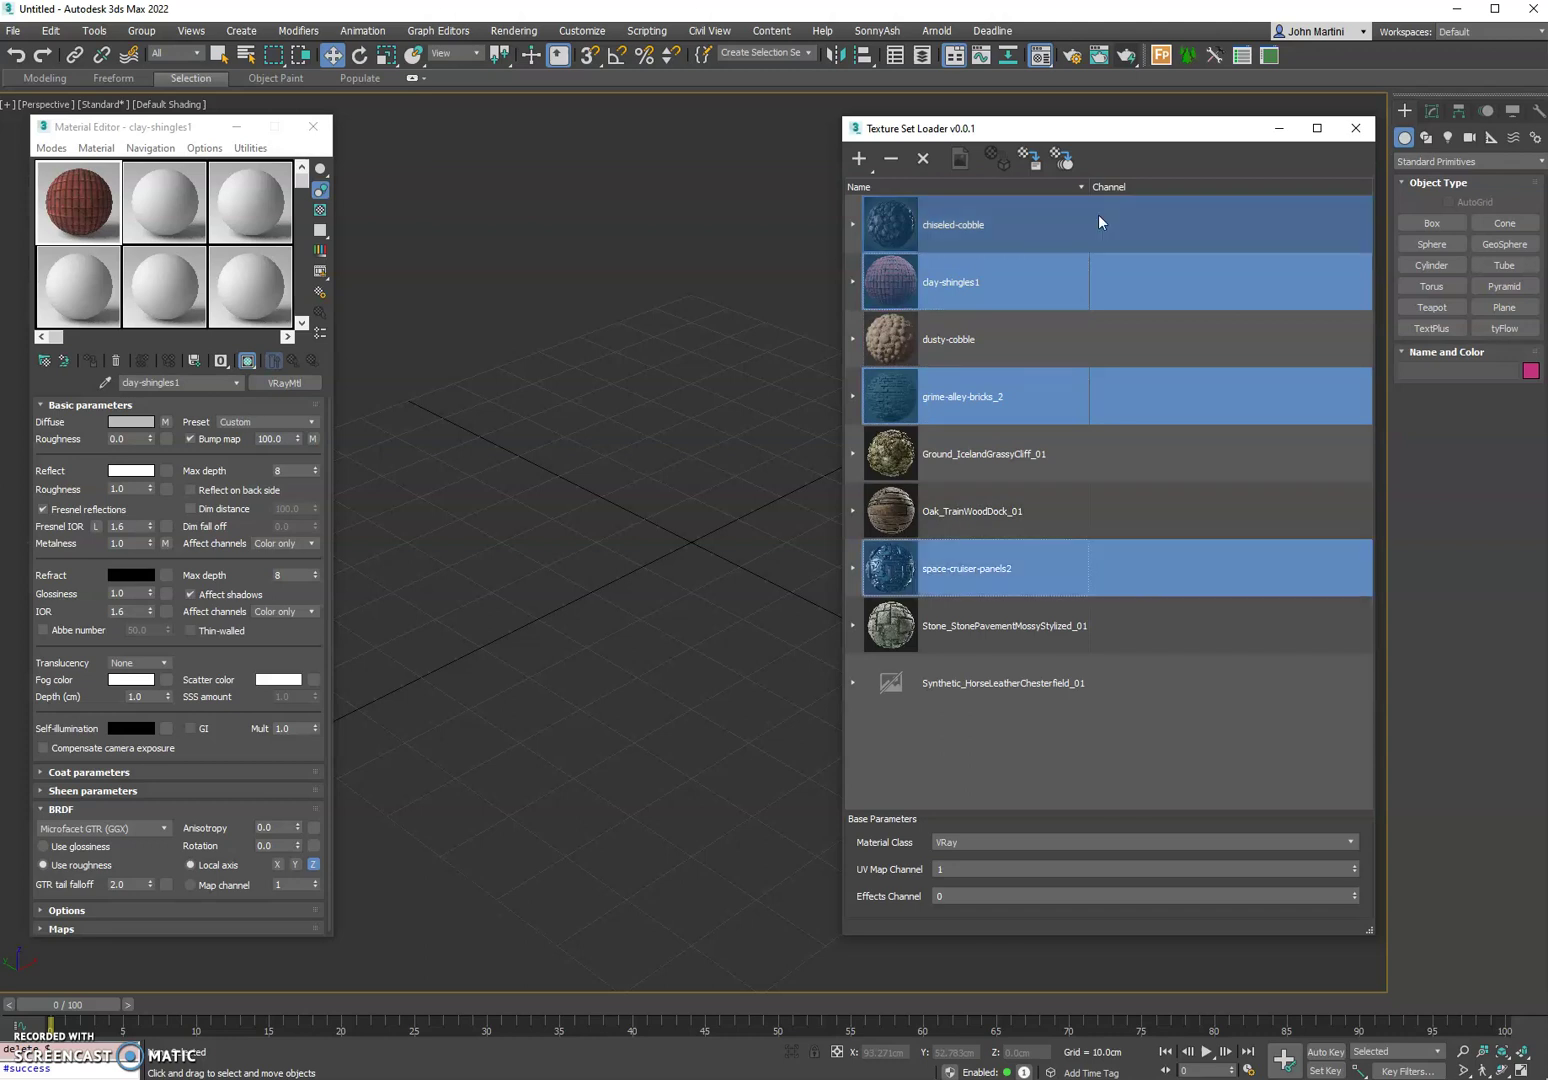
left_click(1063, 159)
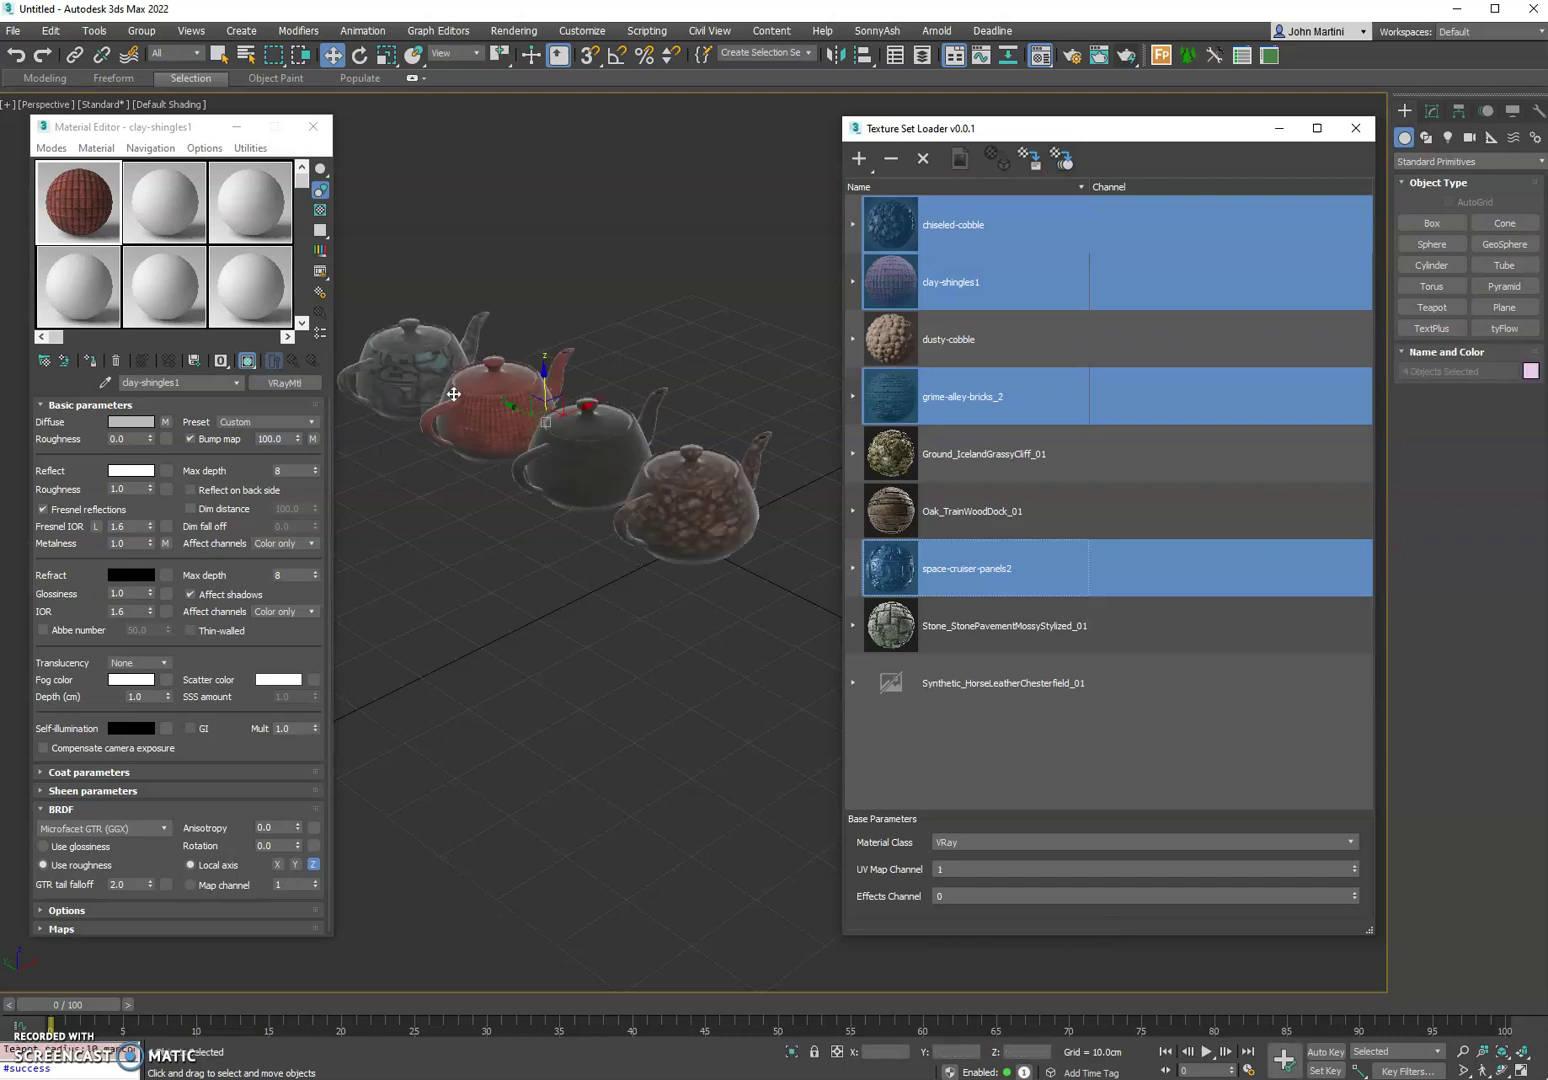
middle_click(554, 440)
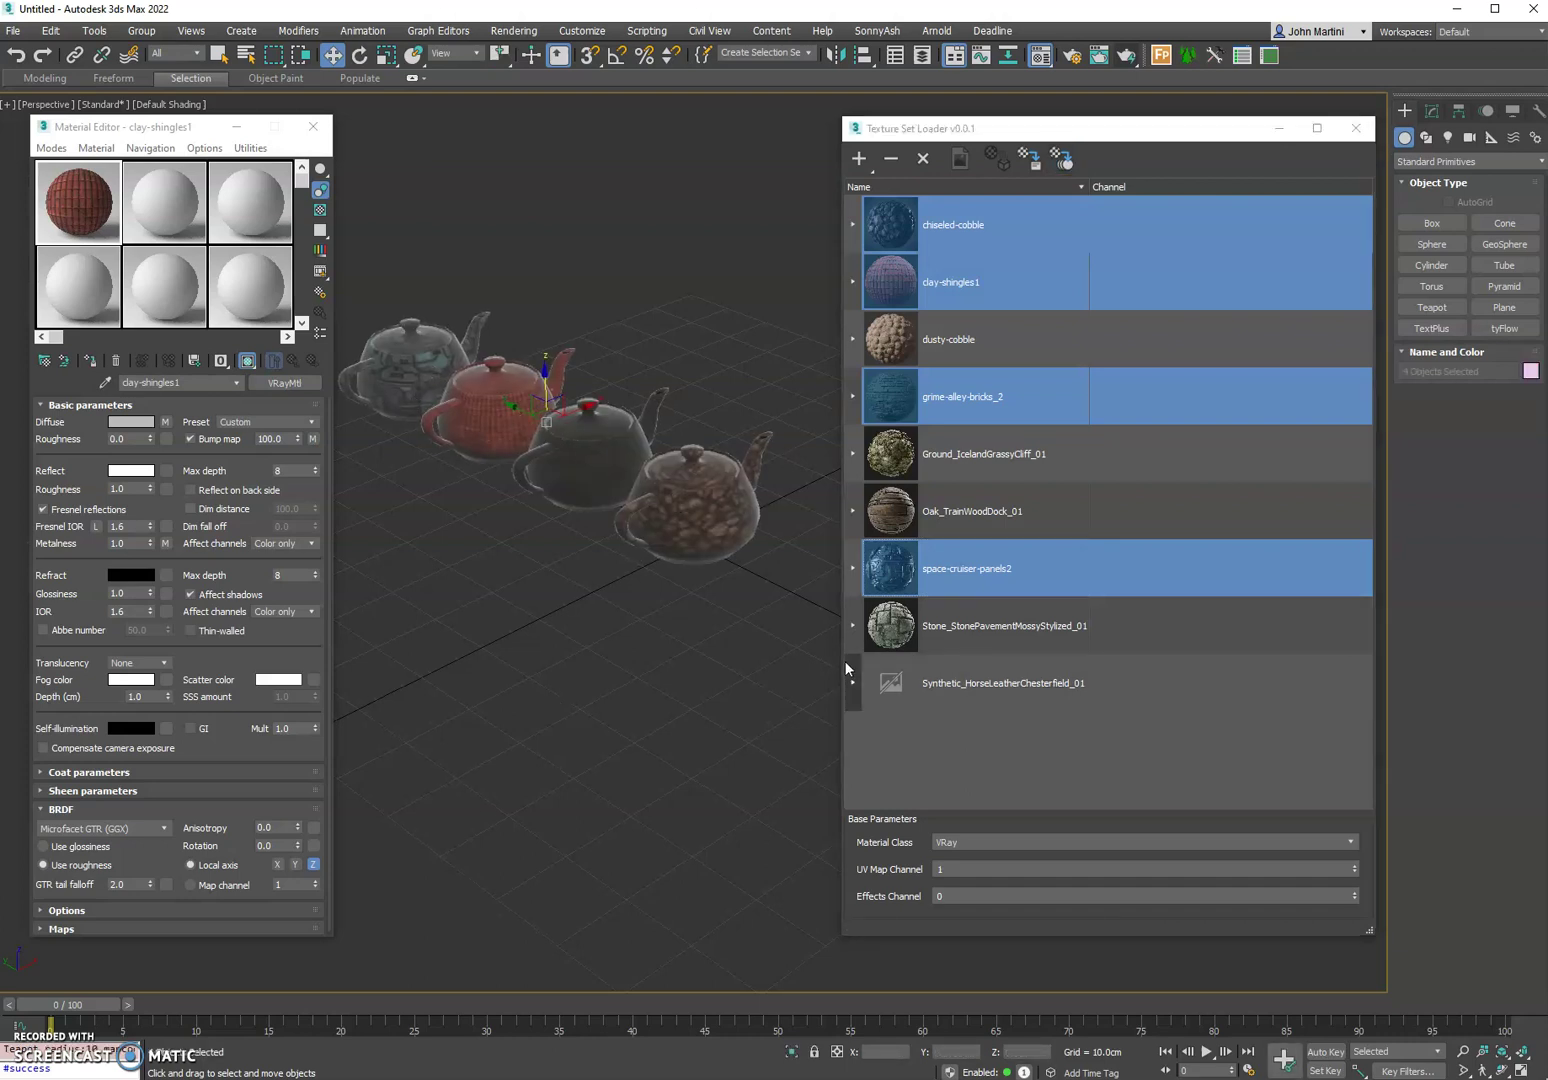
key("Delete")
Set the material class to Corona Physical and create a material ball from only the space-cruiser-panels2 texture set.
left_click(966, 841)
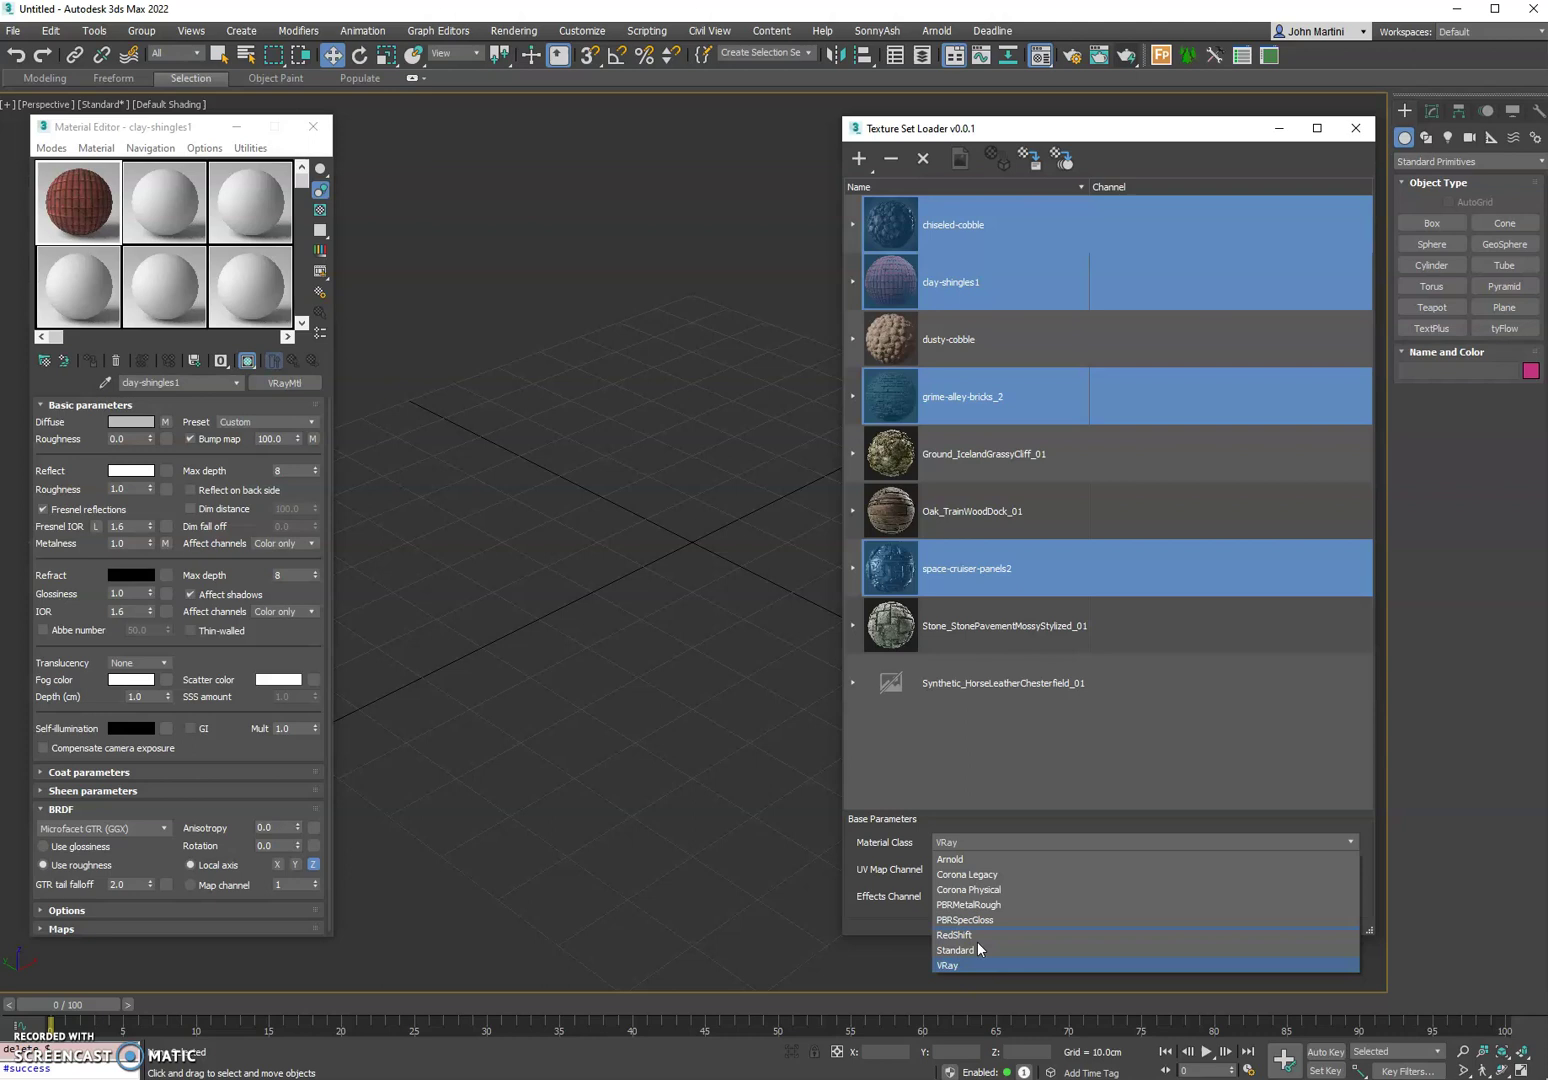
left_click(996, 891)
left_click(981, 558)
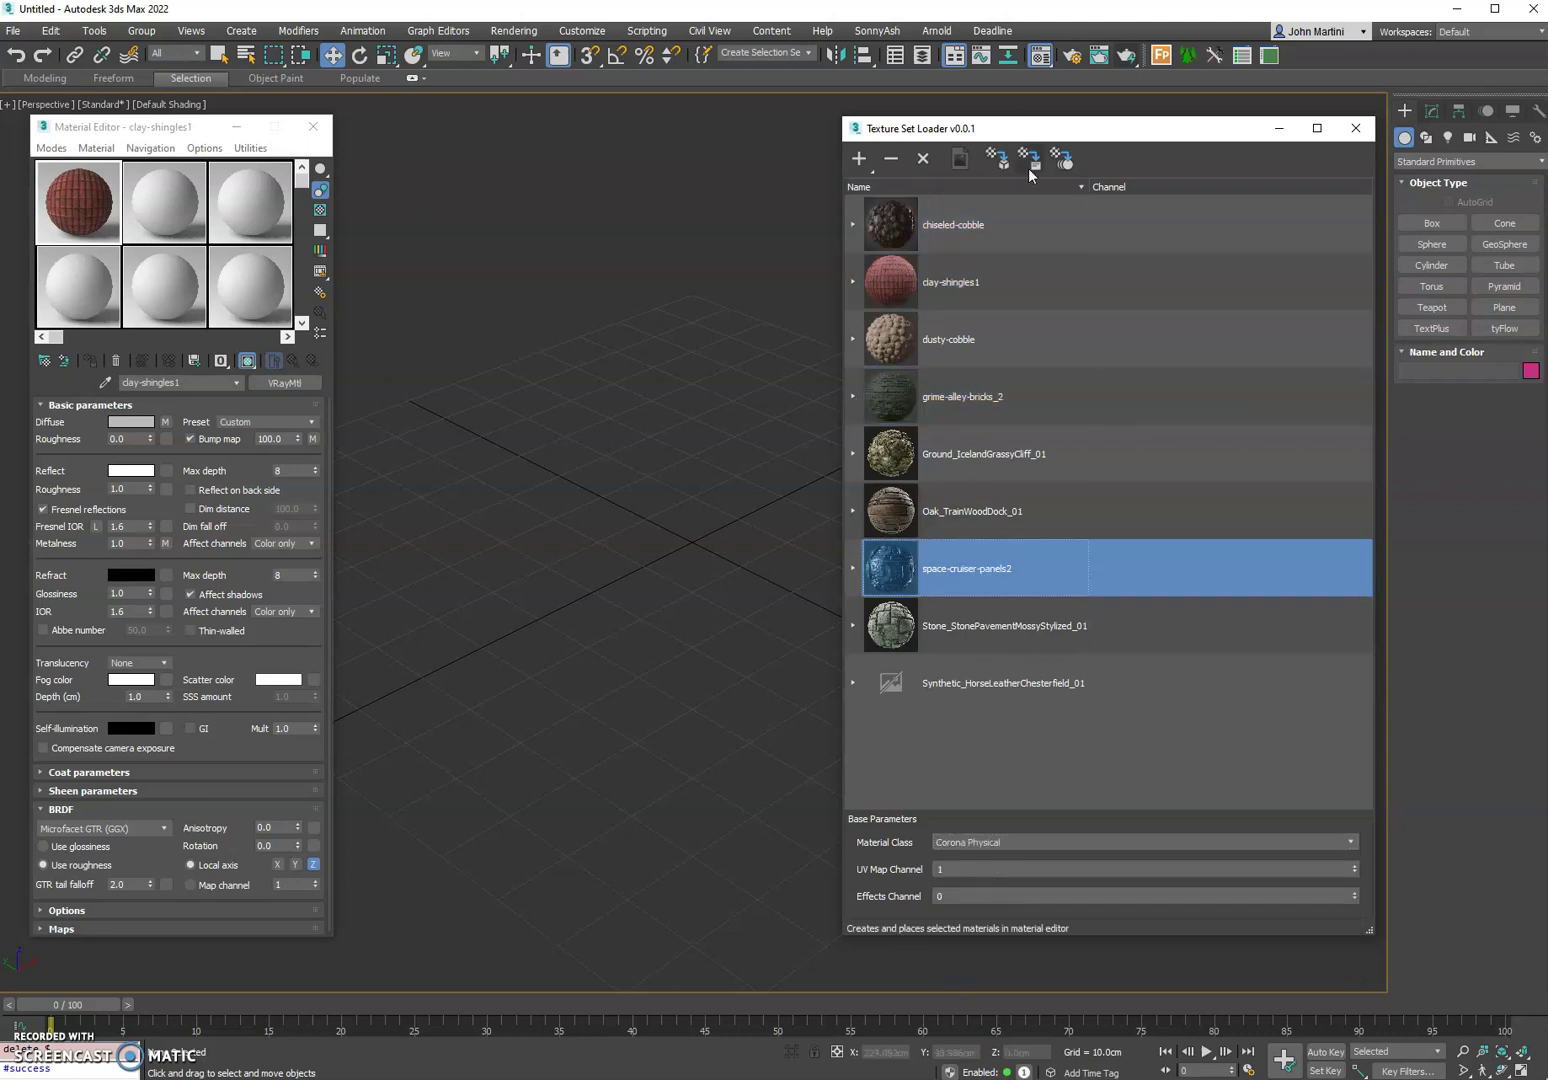
left_click(1062, 158)
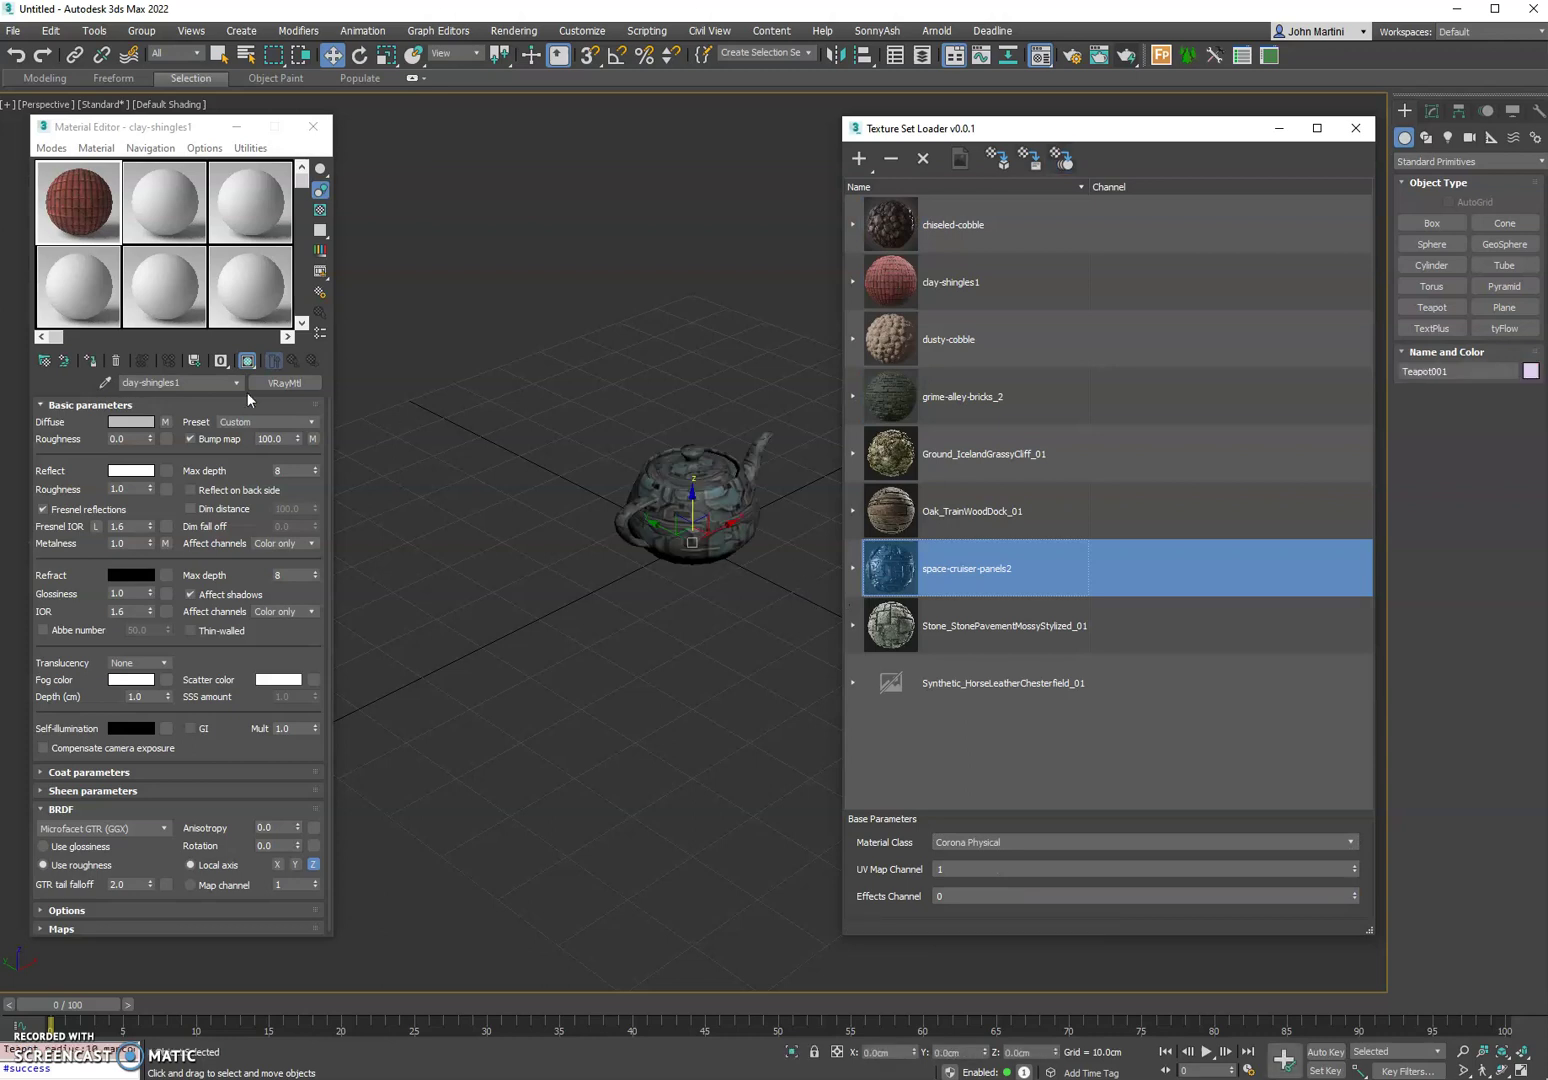
Pick the teapot's material from the viewport into the first Material Editor slot.
left_click(105, 378)
left_click(103, 384)
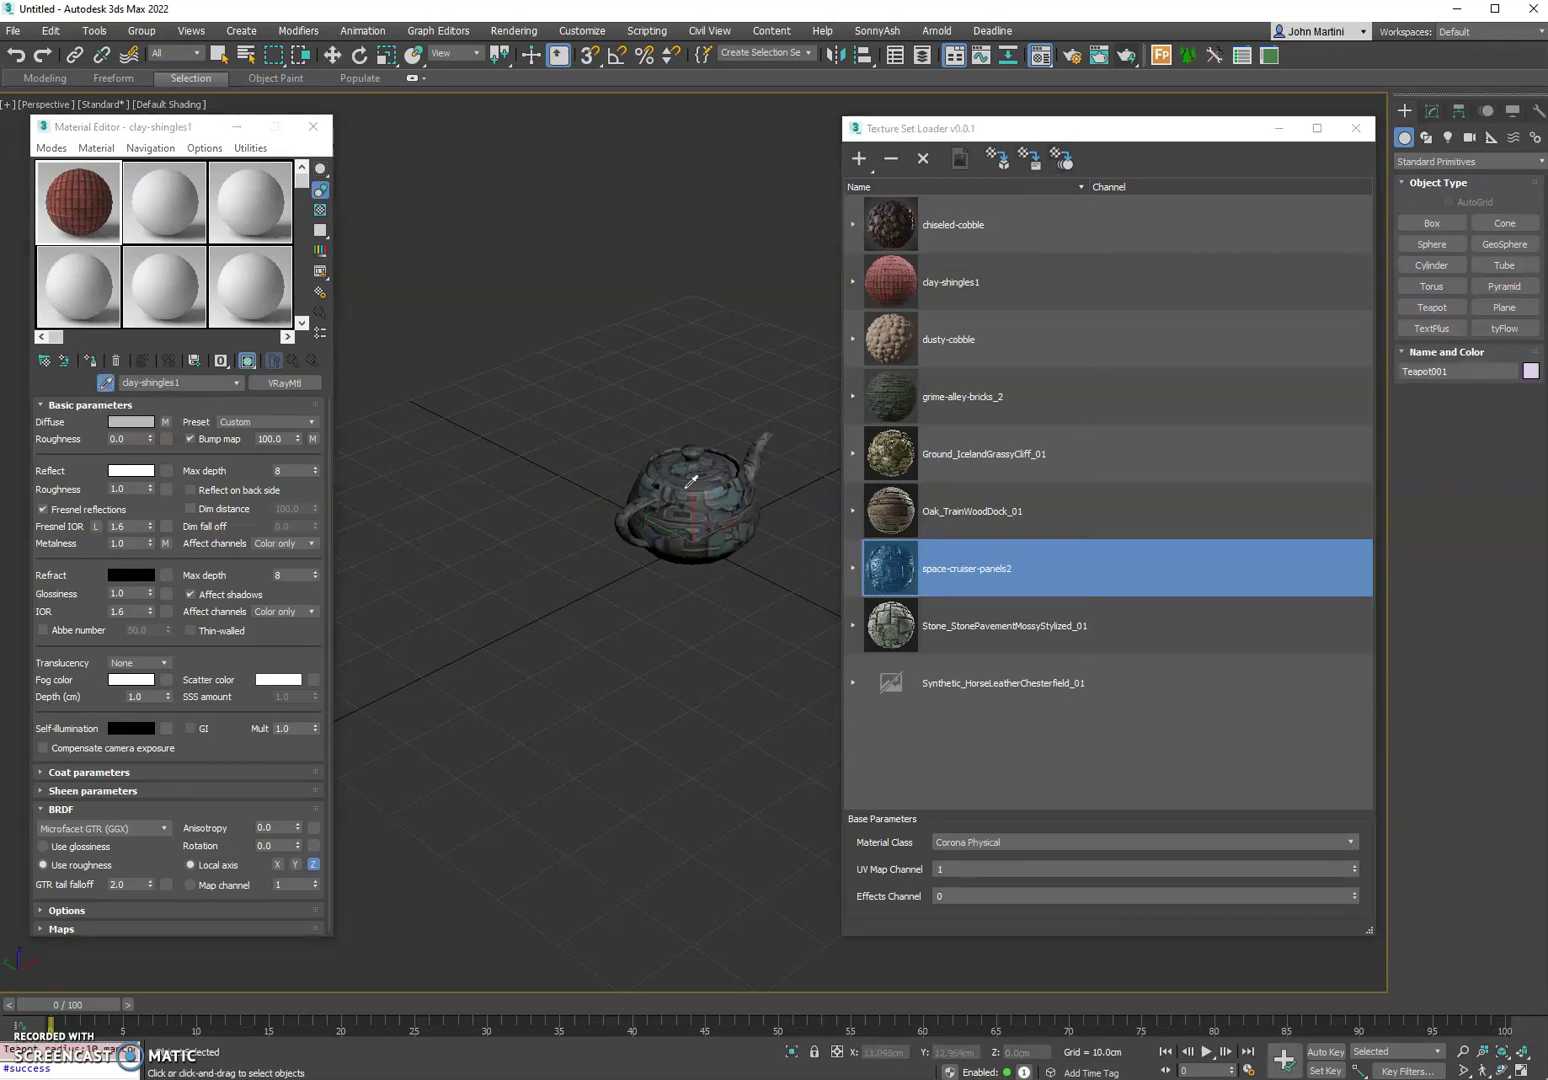
left_click(708, 474)
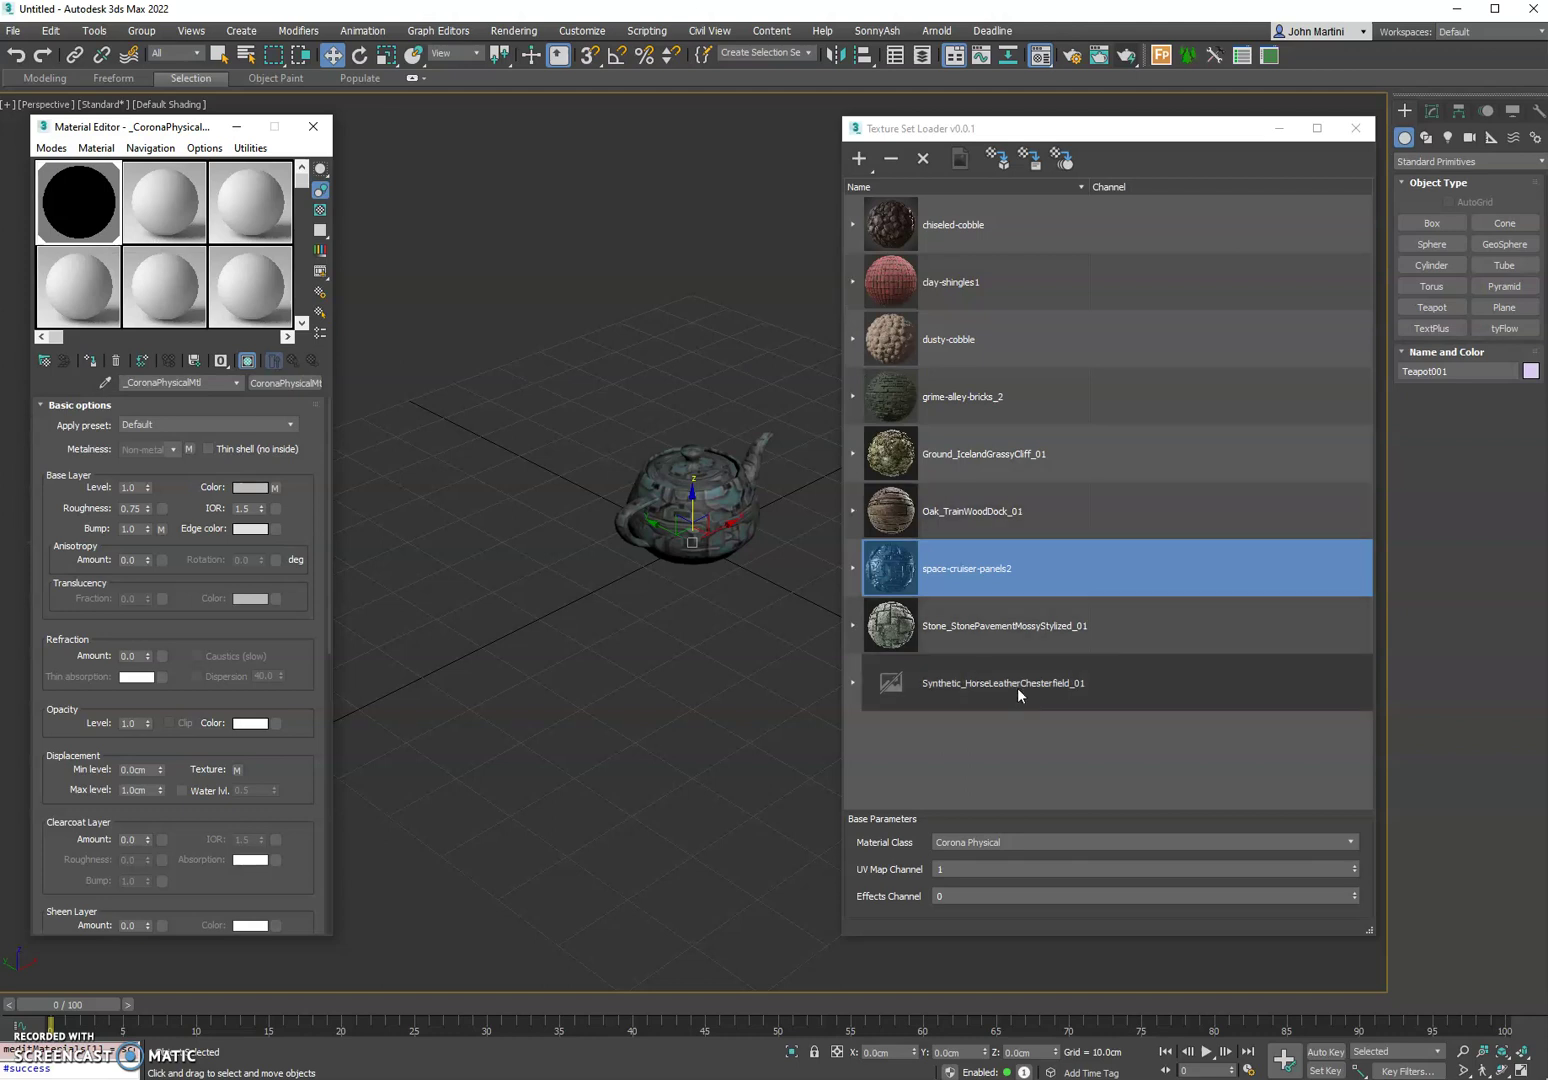
Remove the texture sets from Ground_IcelandGrassyCliff_01 through Synthetic_HorseLeatherChesterfield_01, and cancel a request to clear the whole list.
left_click_drag(1107, 697, 995, 471)
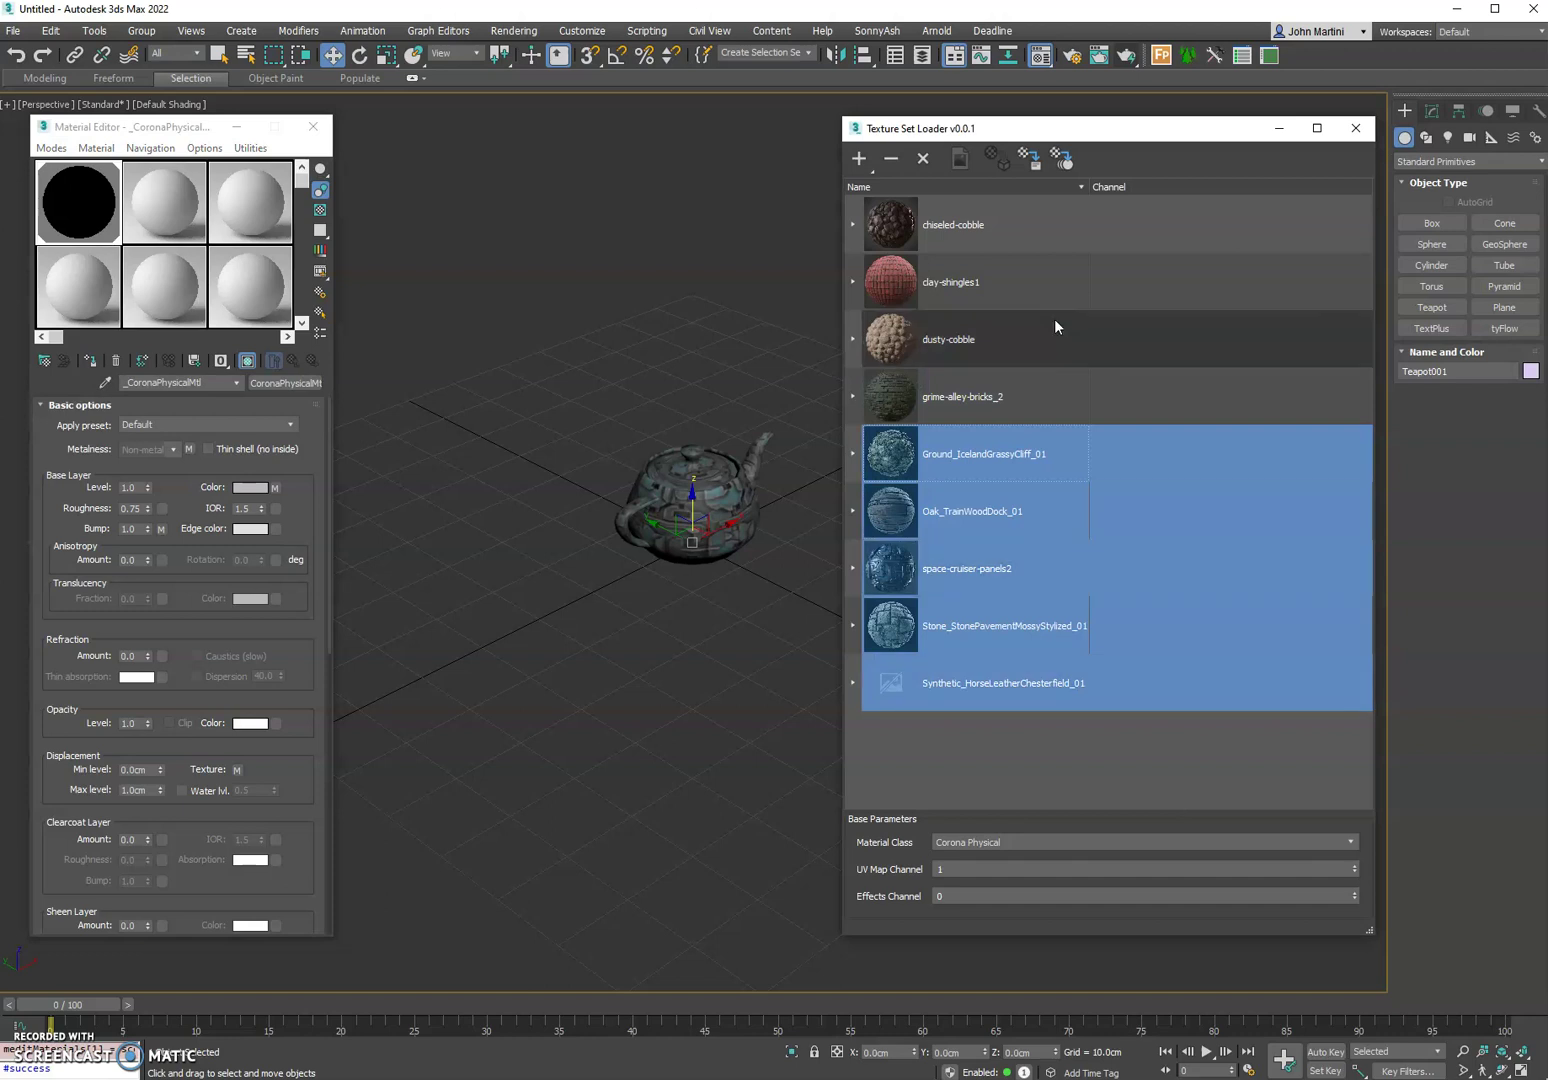
left_click(891, 160)
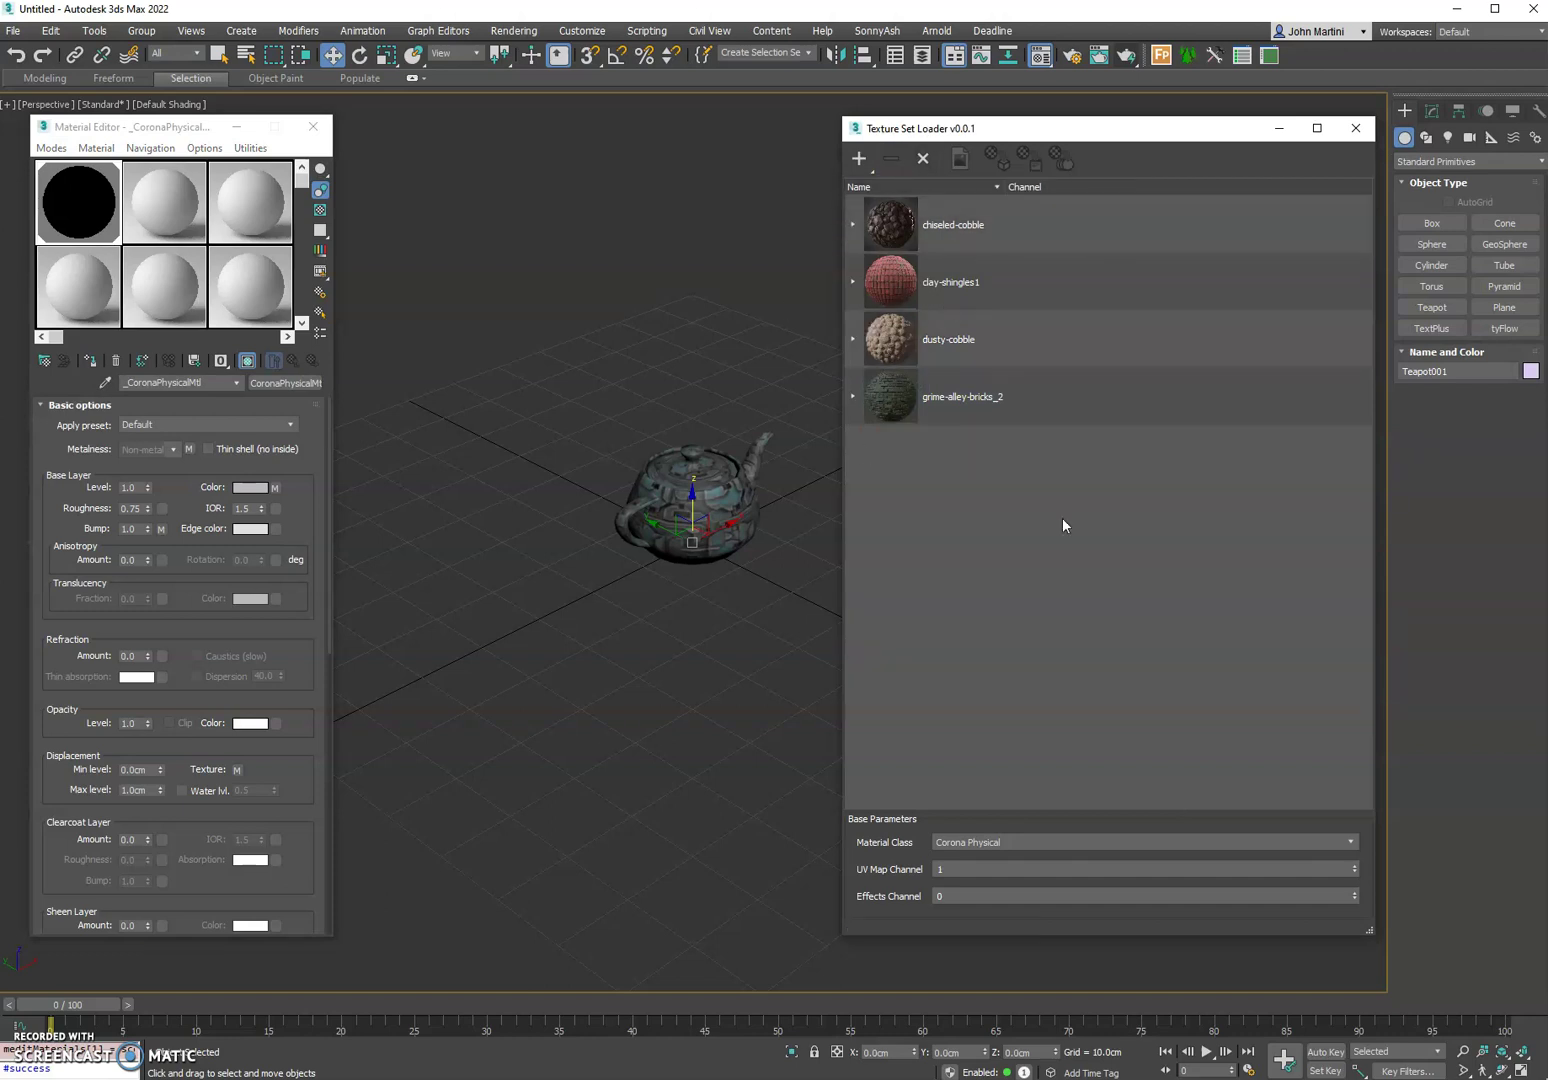
left_click(921, 158)
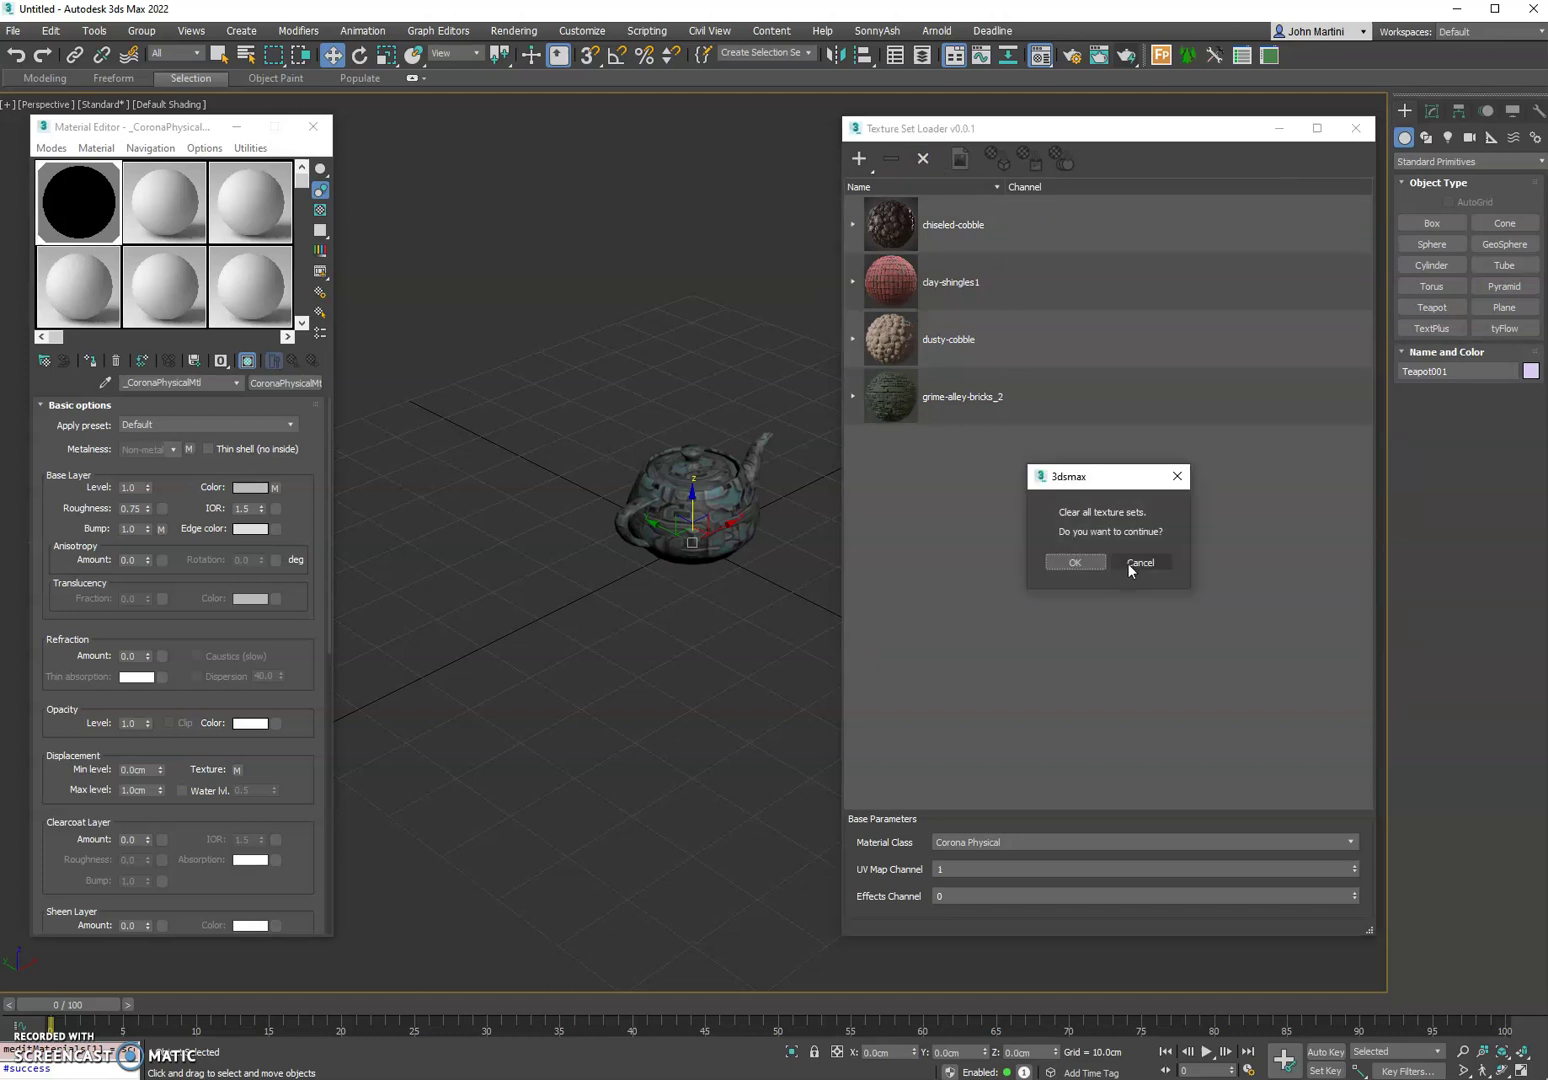
left_click(1131, 566)
Expand the clay-shingles1 texture set and remove the maps from its diffuse through normal channels.
left_click(853, 282)
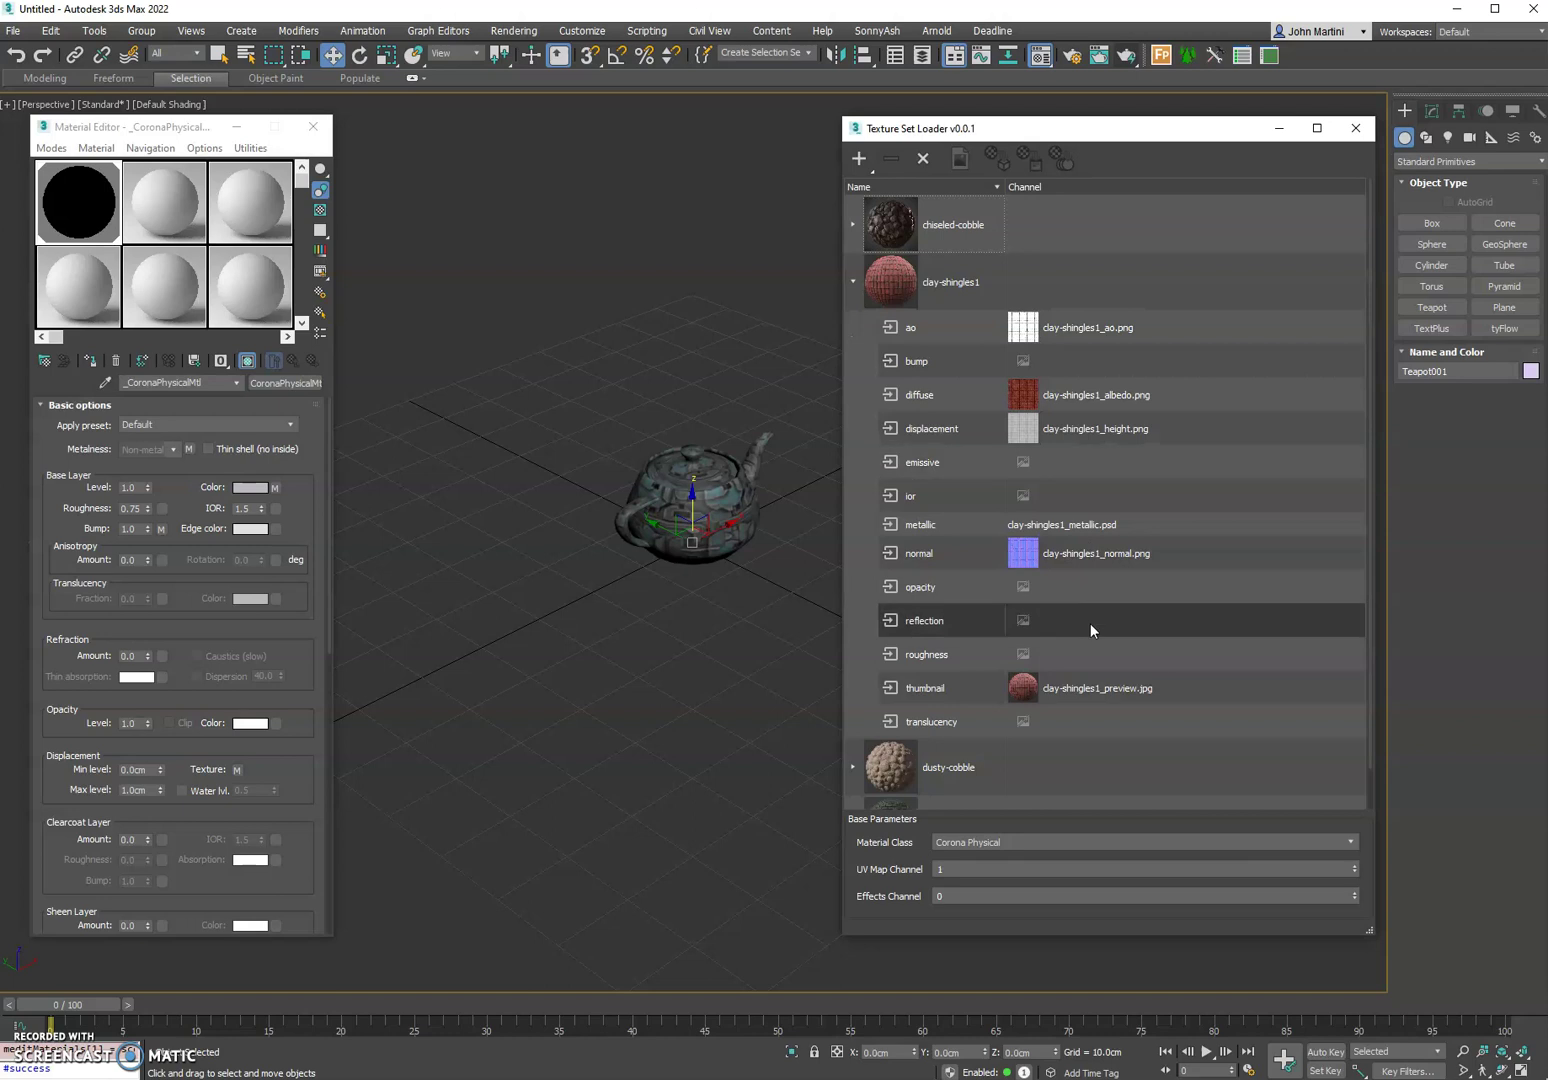
left_click_drag(1097, 400, 1112, 553)
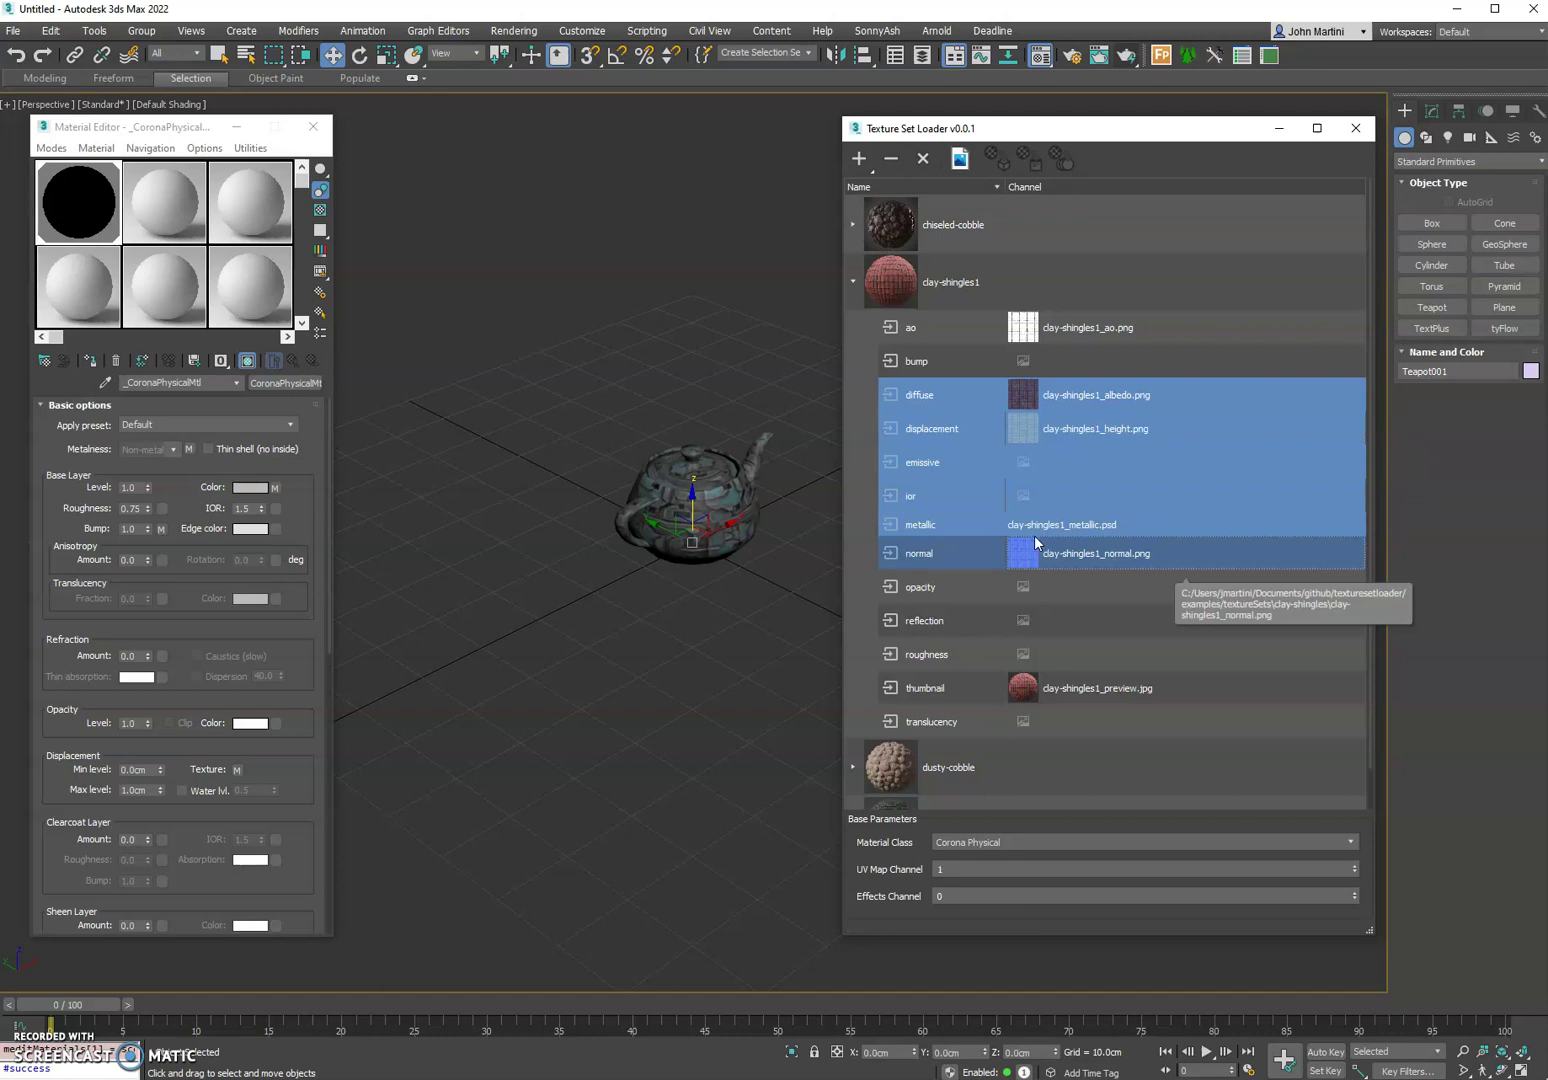
key("Delete")
Assign clay-shingles1_normal.png from the clay-shingles folder to the bump, diffuse and displacement channels of clay-shingles1.
left_click_drag(1078, 366, 1078, 426)
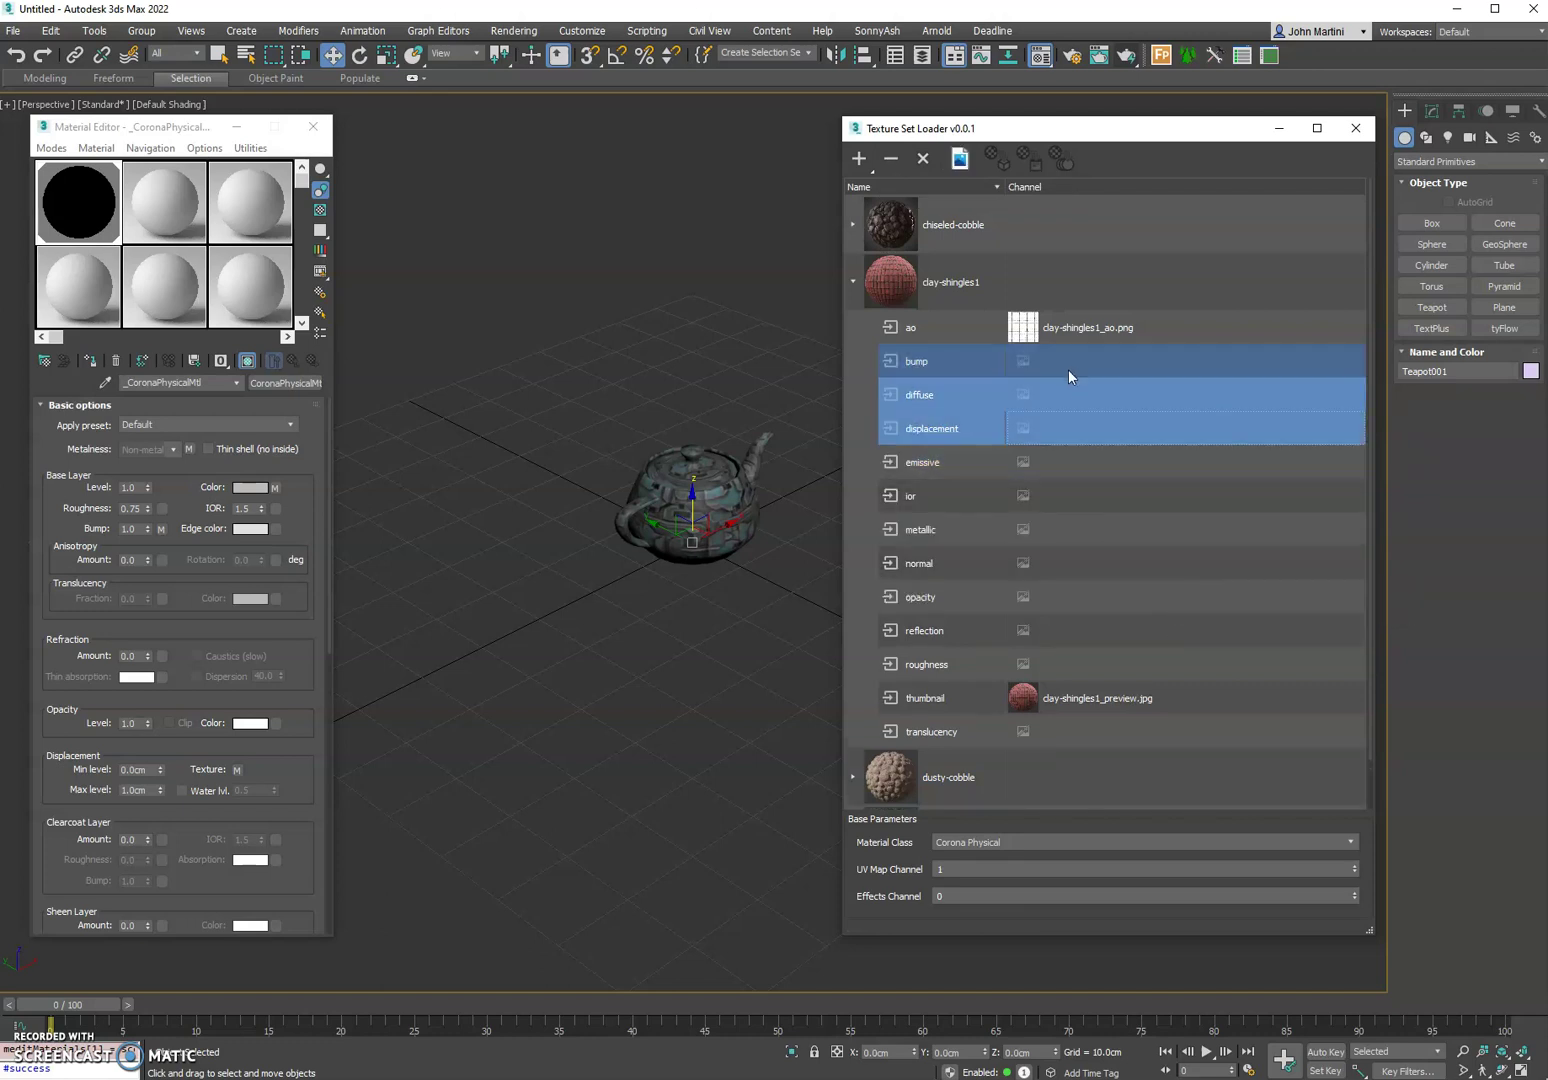
right_click(1069, 364)
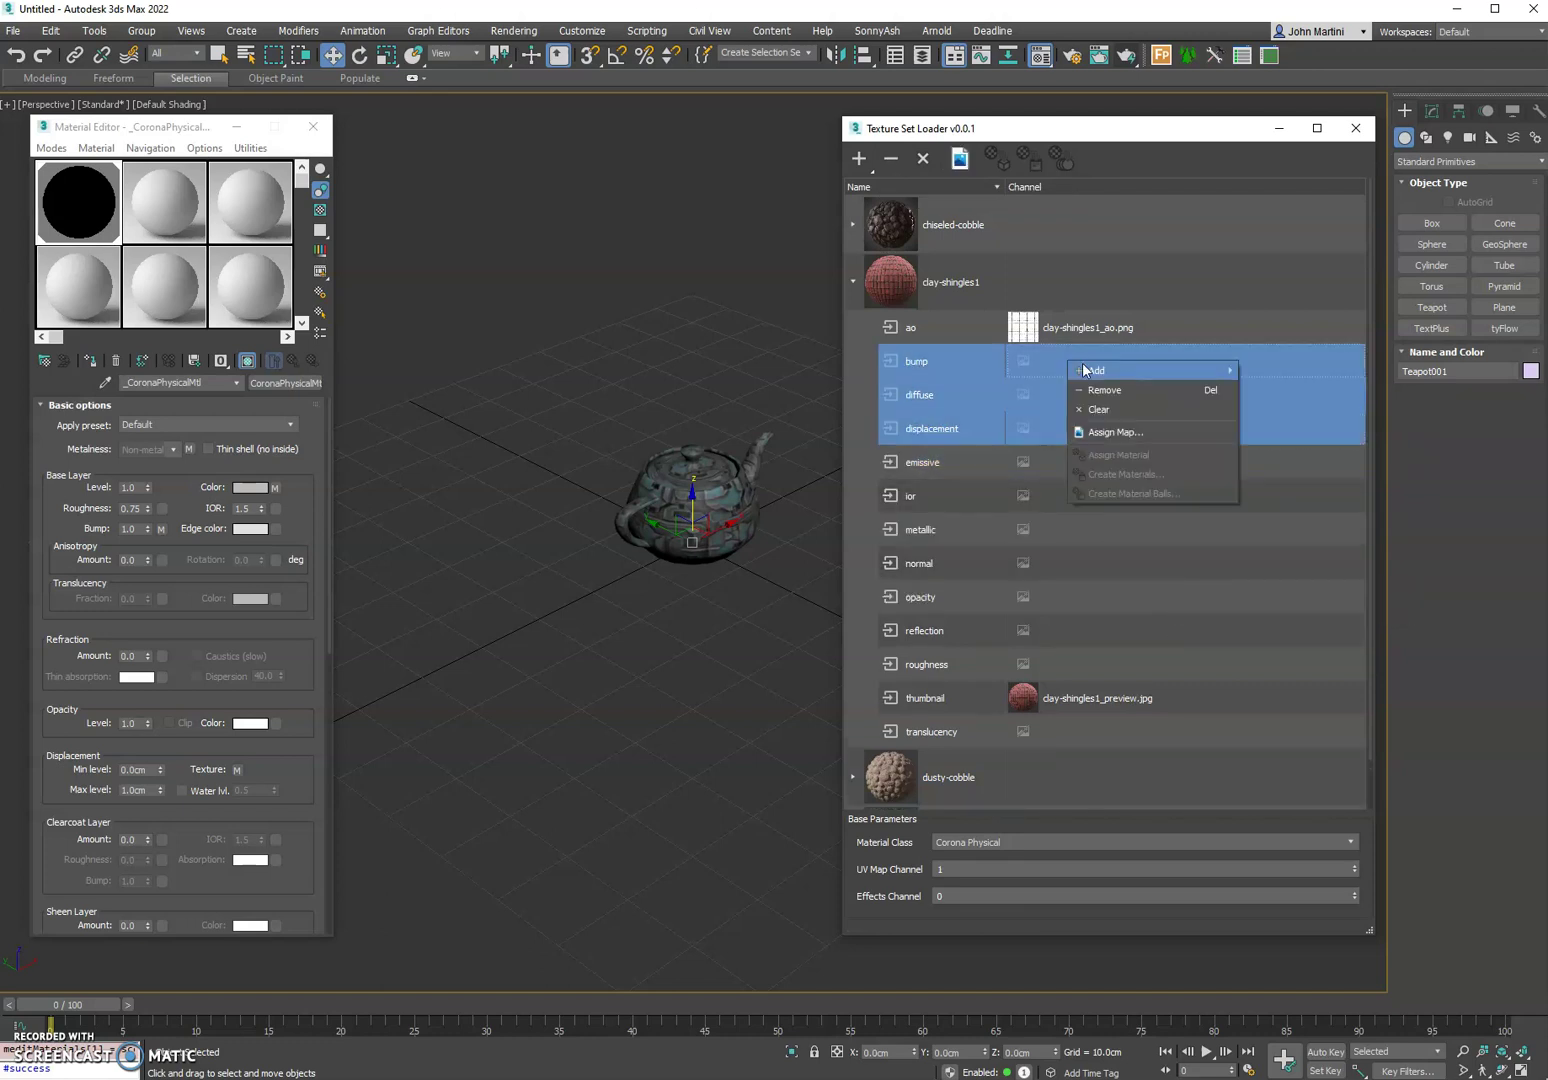
left_click(1118, 434)
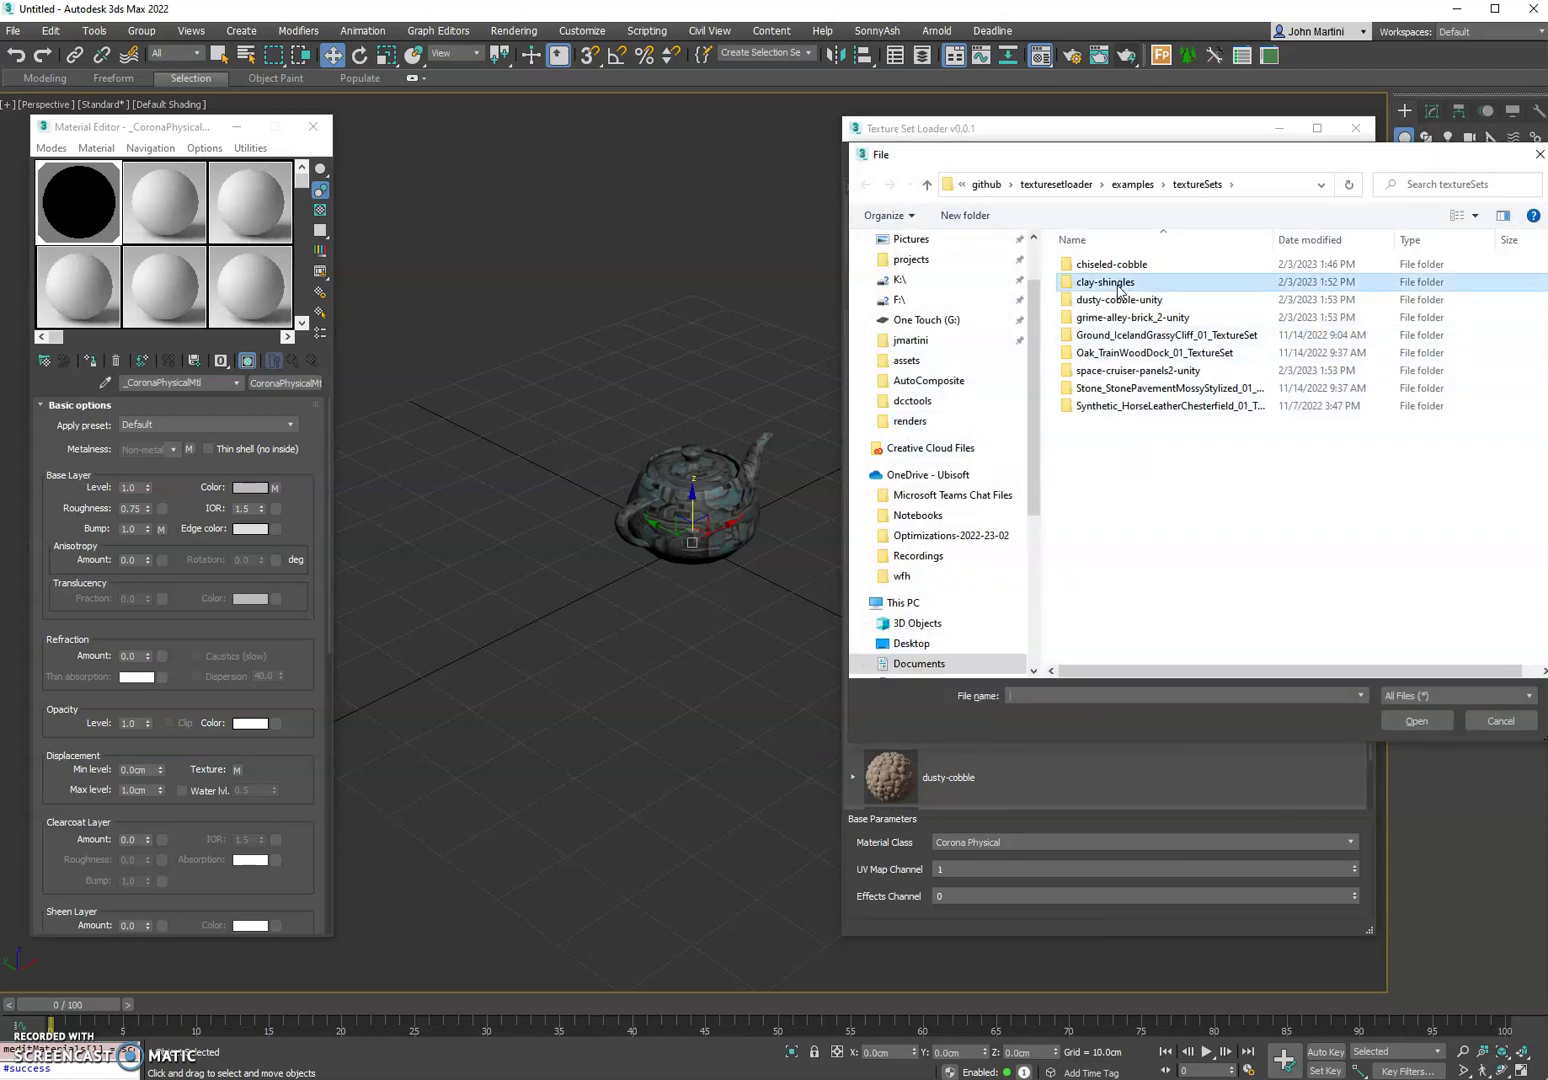
double_click(1118, 290)
double_click(1498, 280)
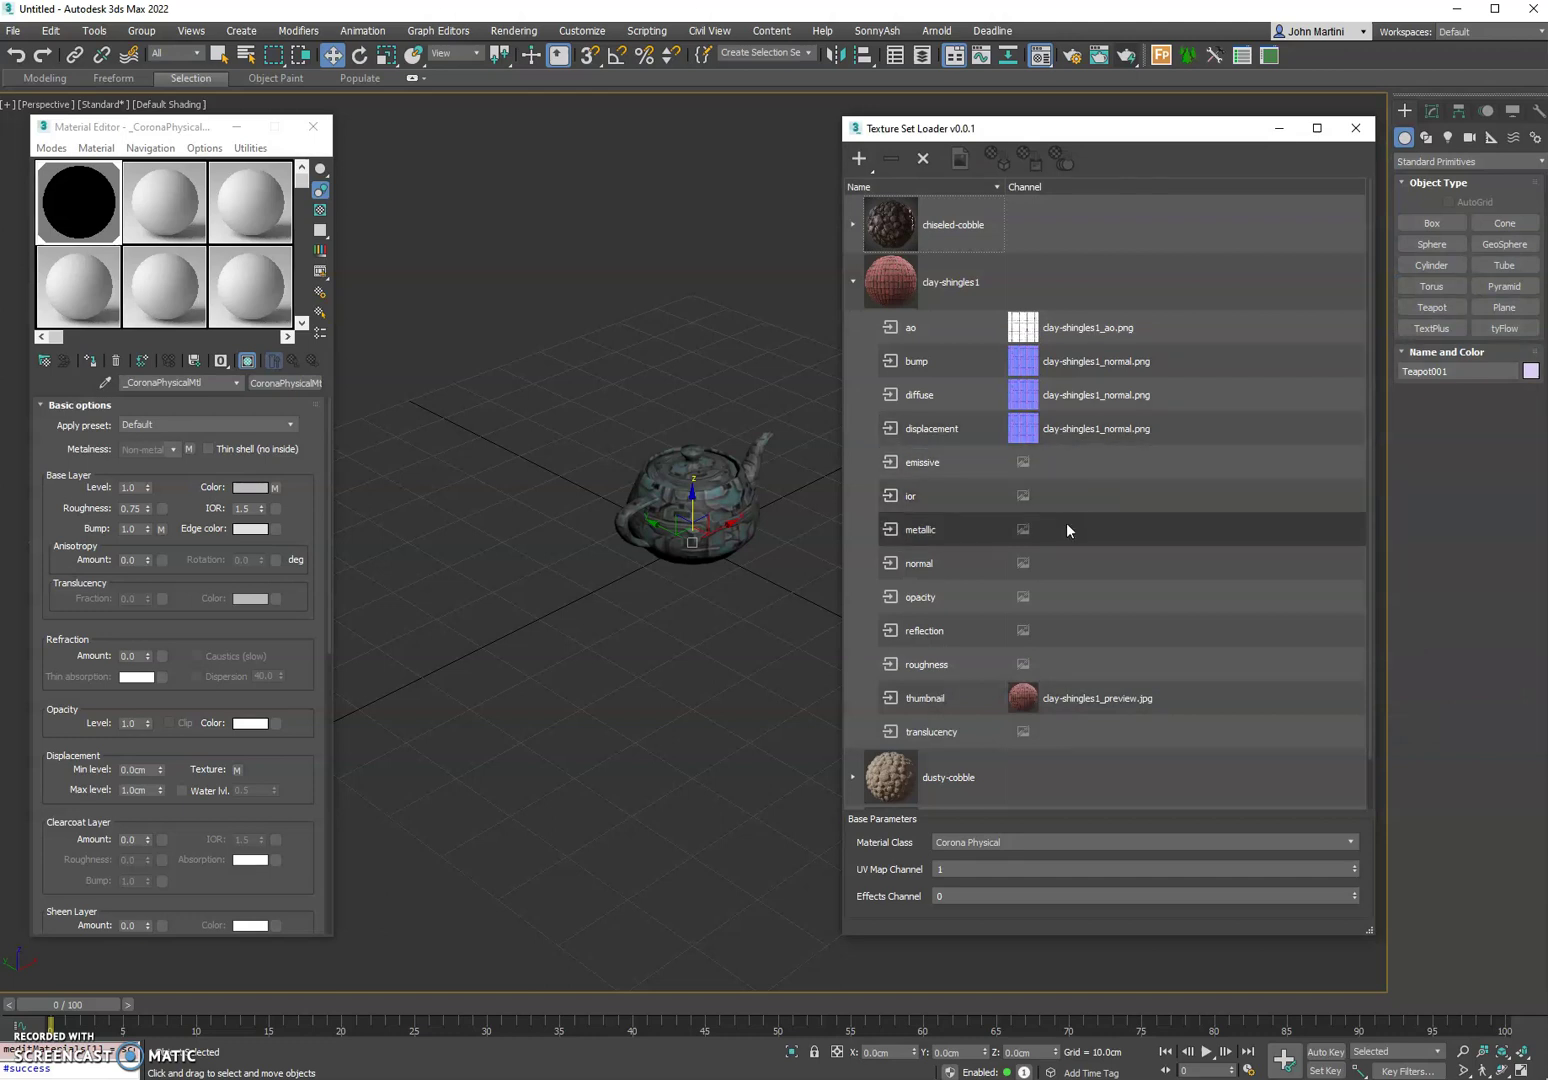
Assign clay-shingles1_albedo.png to the ior, metallic, normal and opacity channels of clay-shingles1.
left_click_drag(1068, 497, 1085, 596)
right_click(1088, 562)
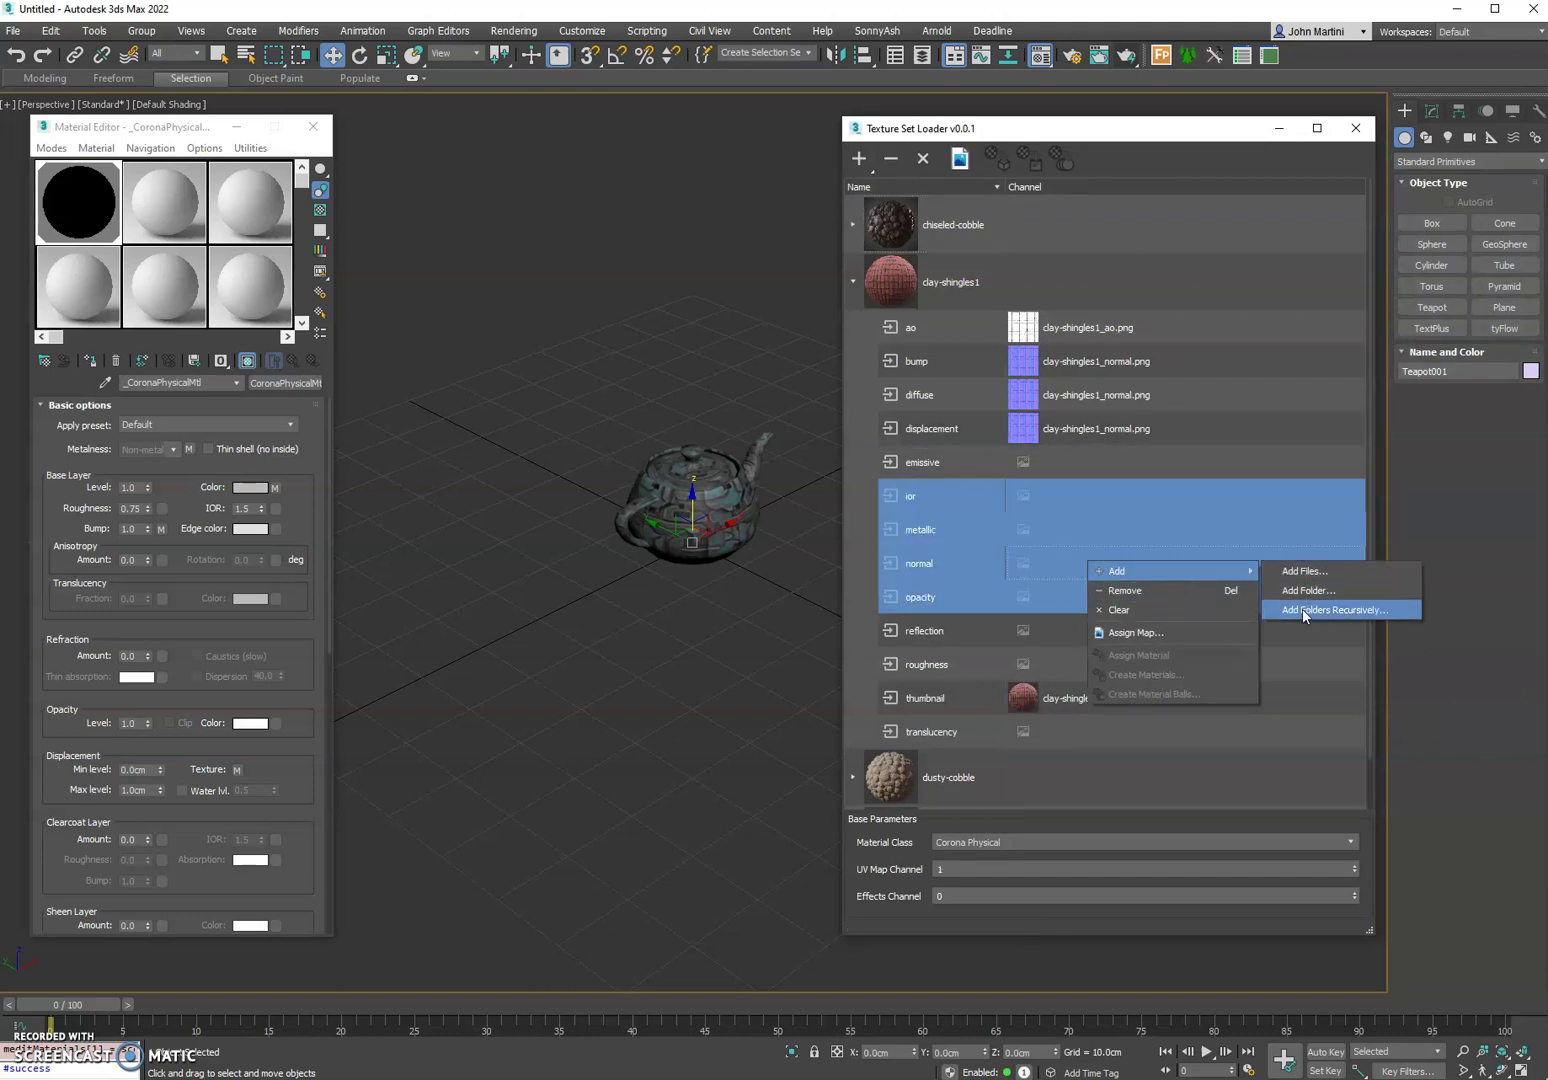
left_click(1154, 630)
double_click(1094, 276)
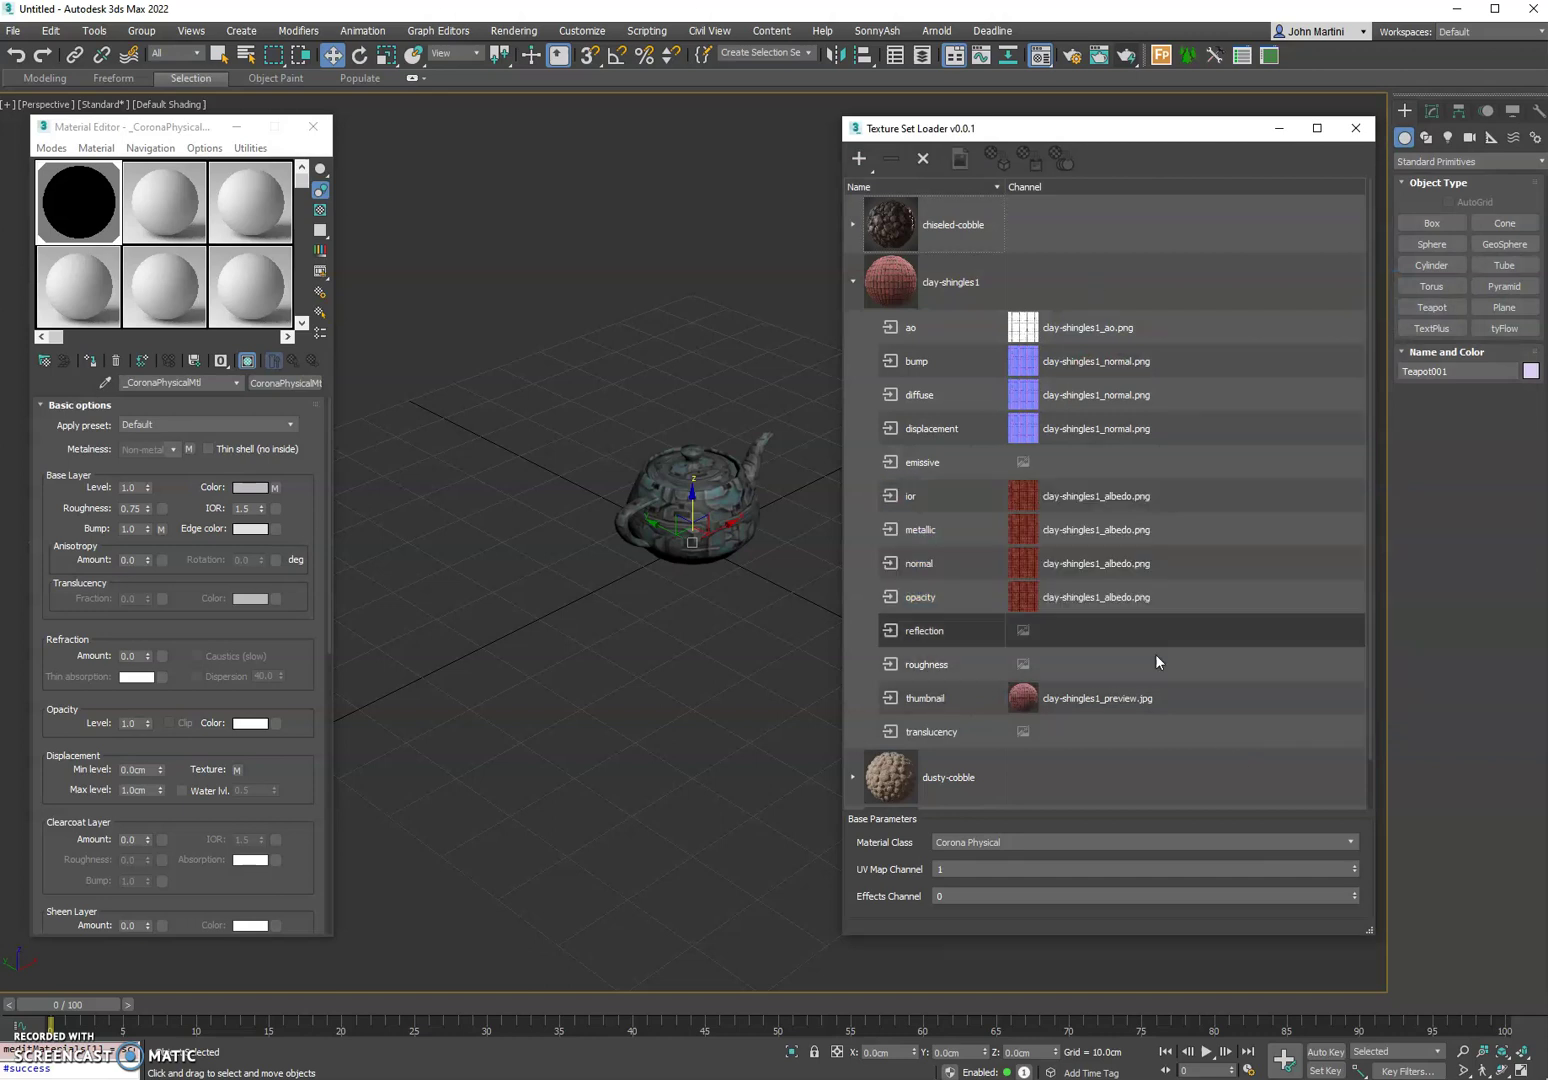
Create the clay-shingles1 material in the Material Editor as Corona Physical, and recreate it with the VRay material class.
left_click(991, 297)
left_click(1029, 158)
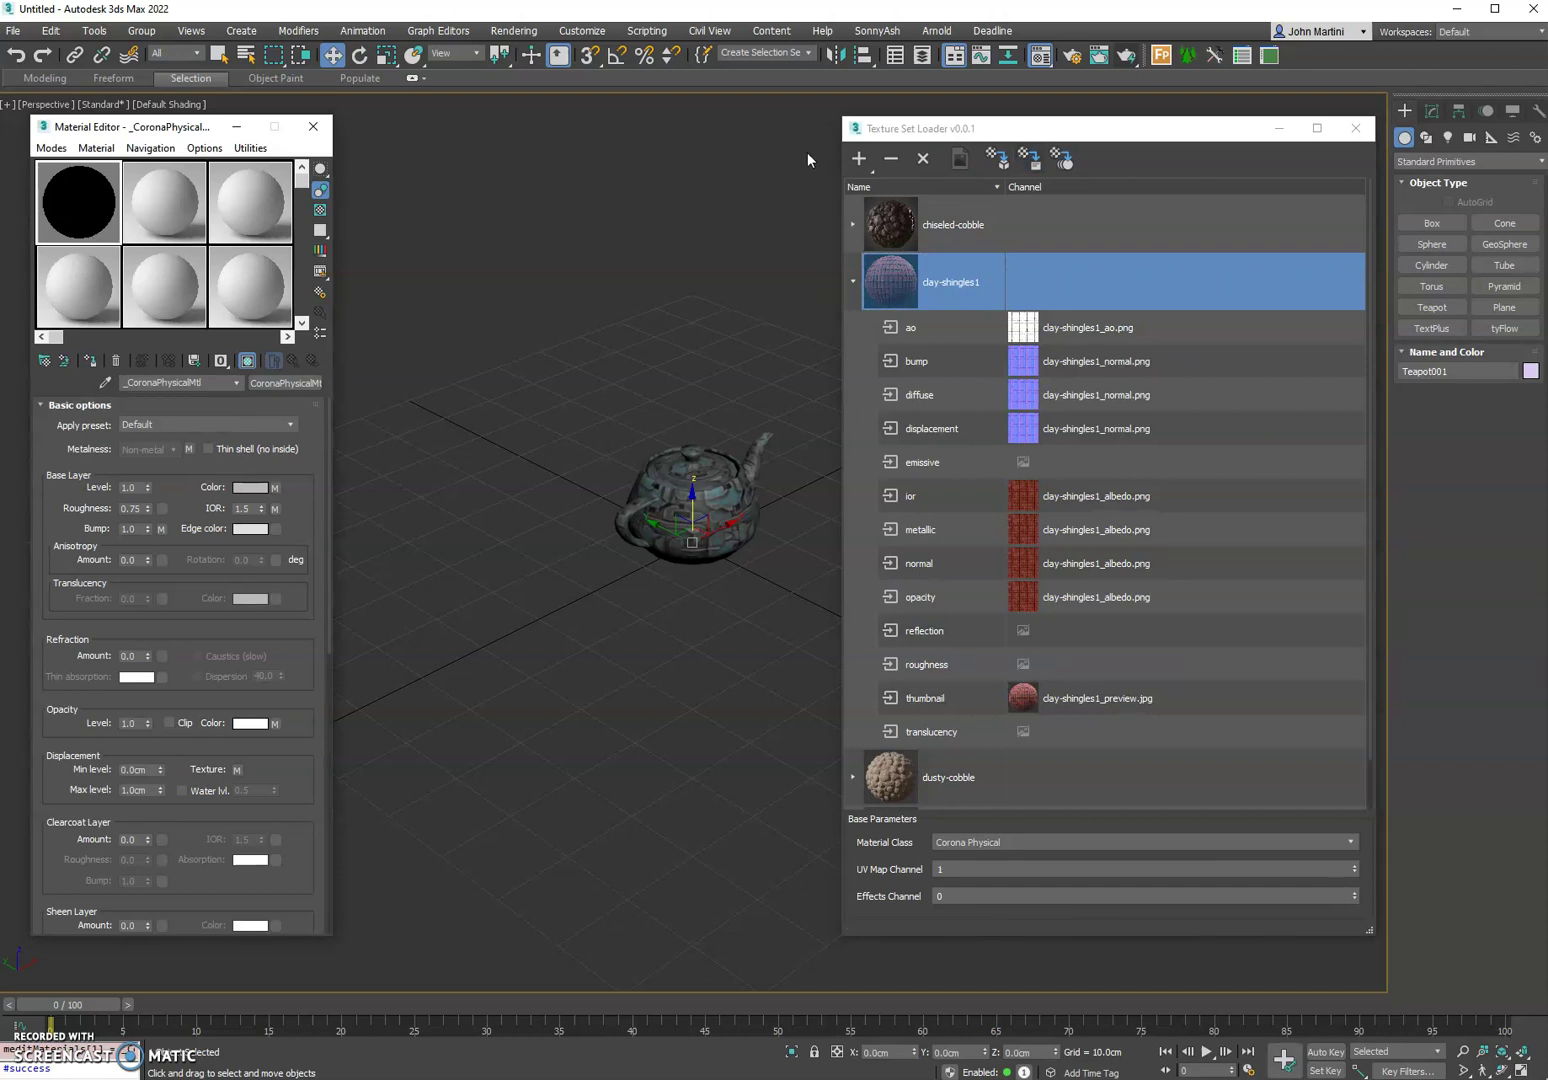
left_click(965, 842)
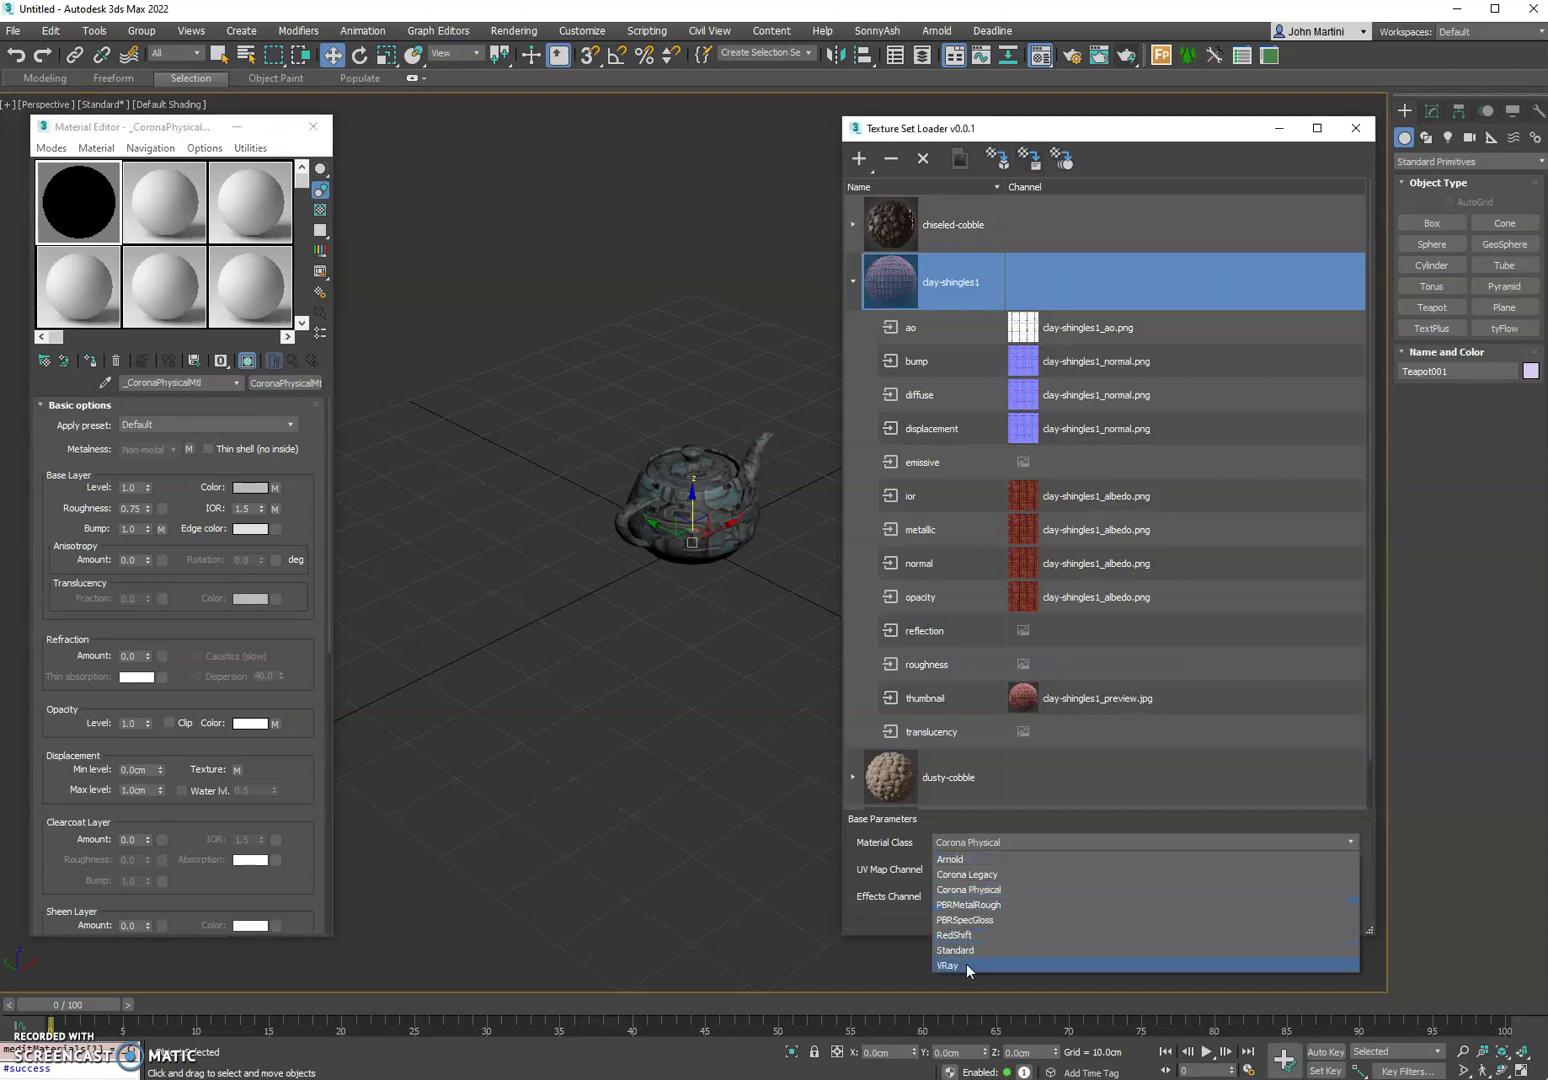
left_click(967, 966)
left_click(1030, 161)
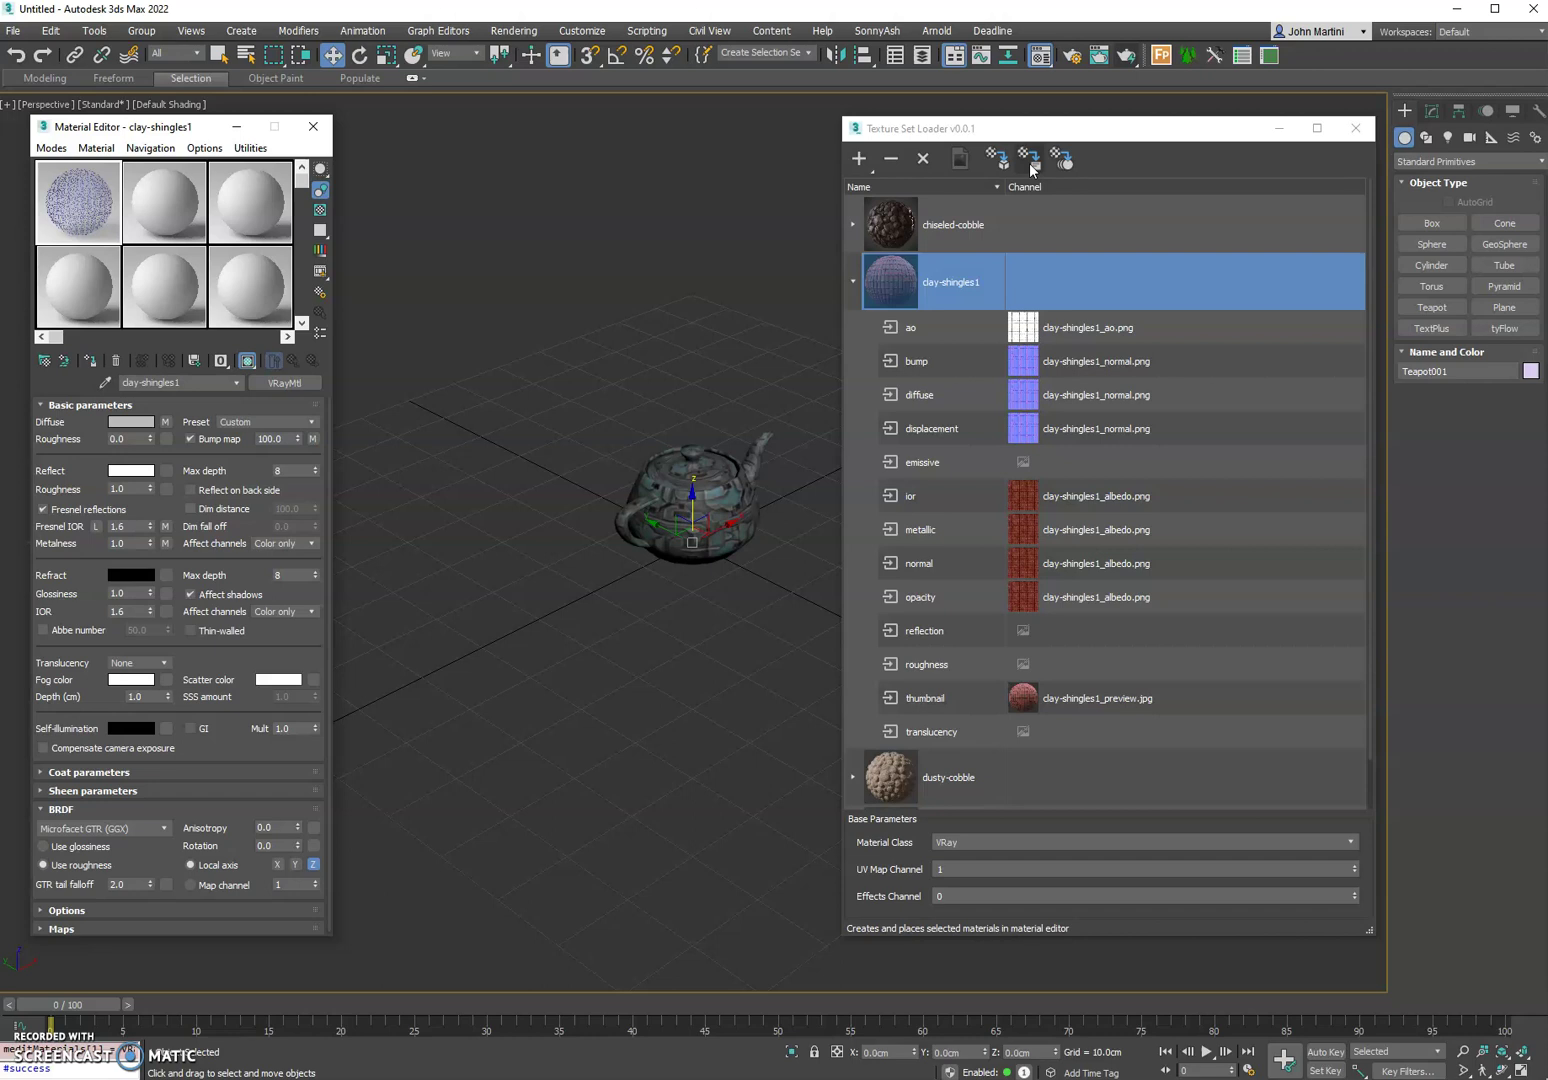
Open the available material classes in the base parameters.
left_click(982, 841)
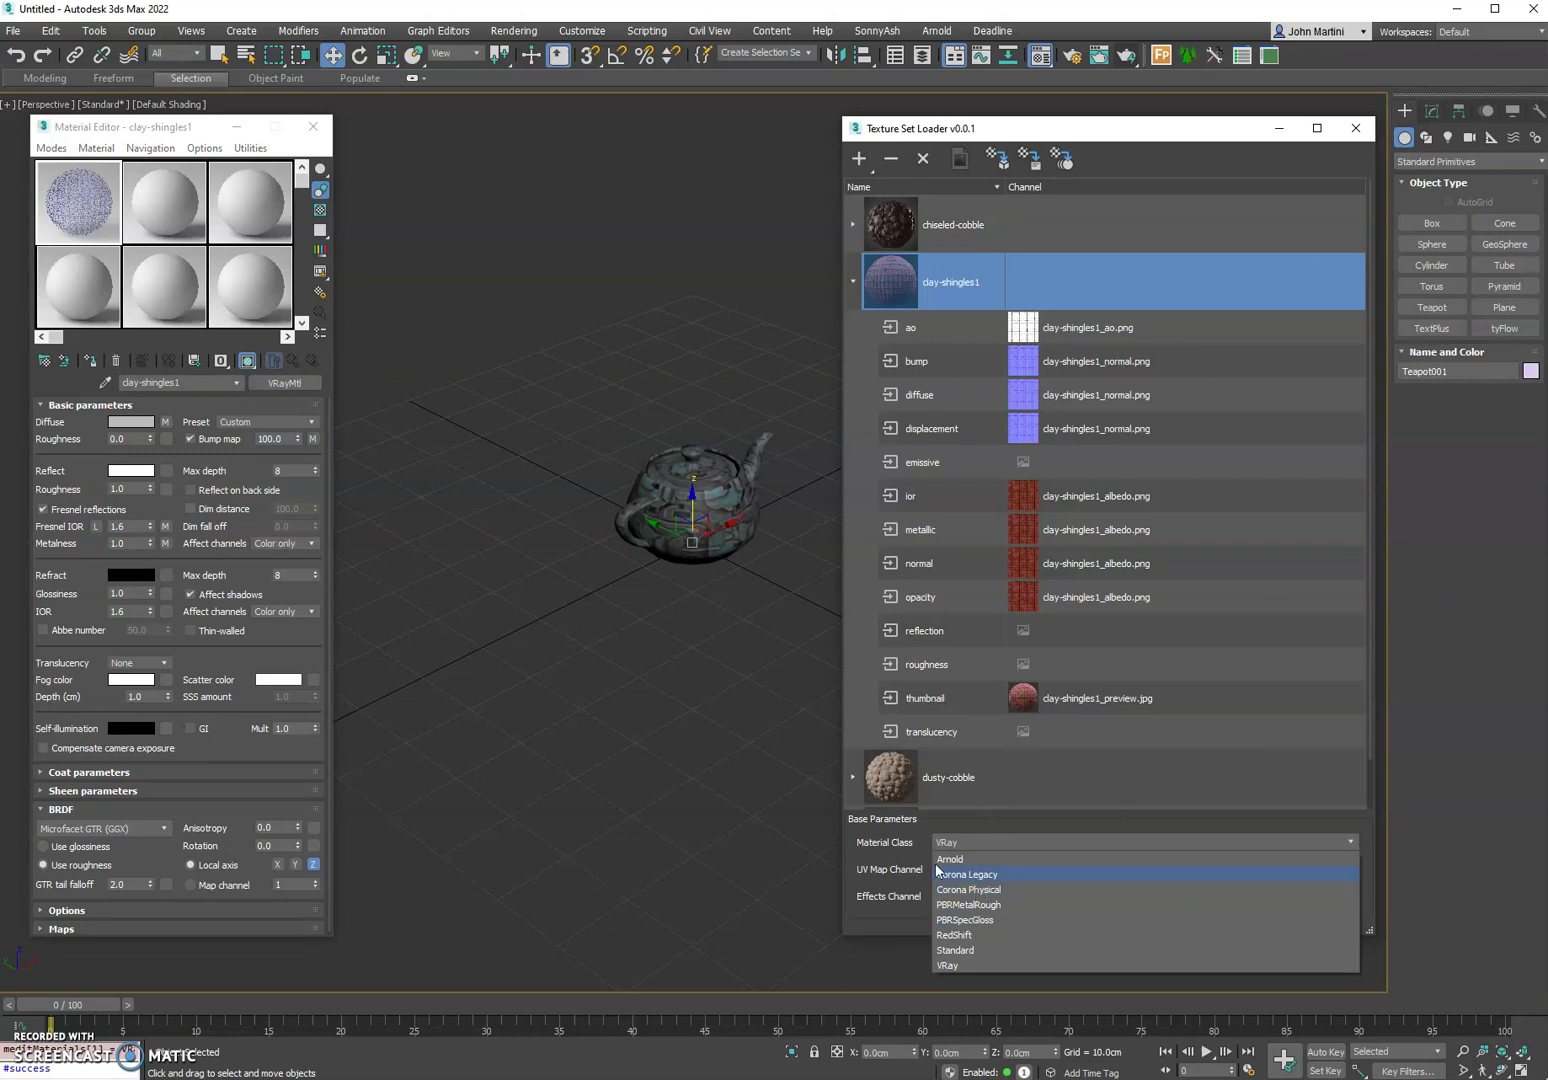